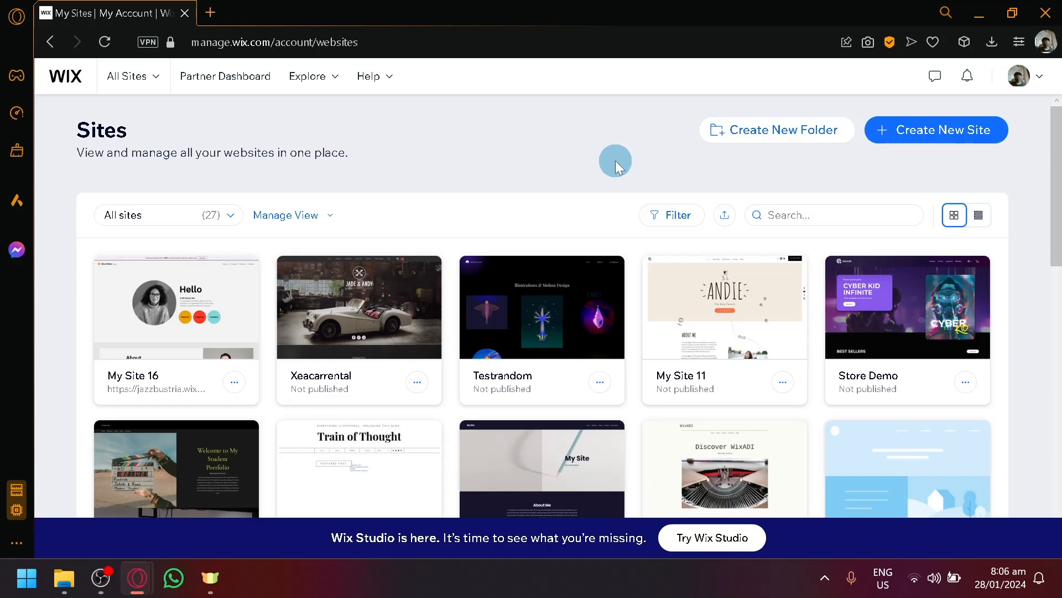
# - Scroll through the Sites list to review the existing sites
pyautogui.scroll(-7, 619, 166)
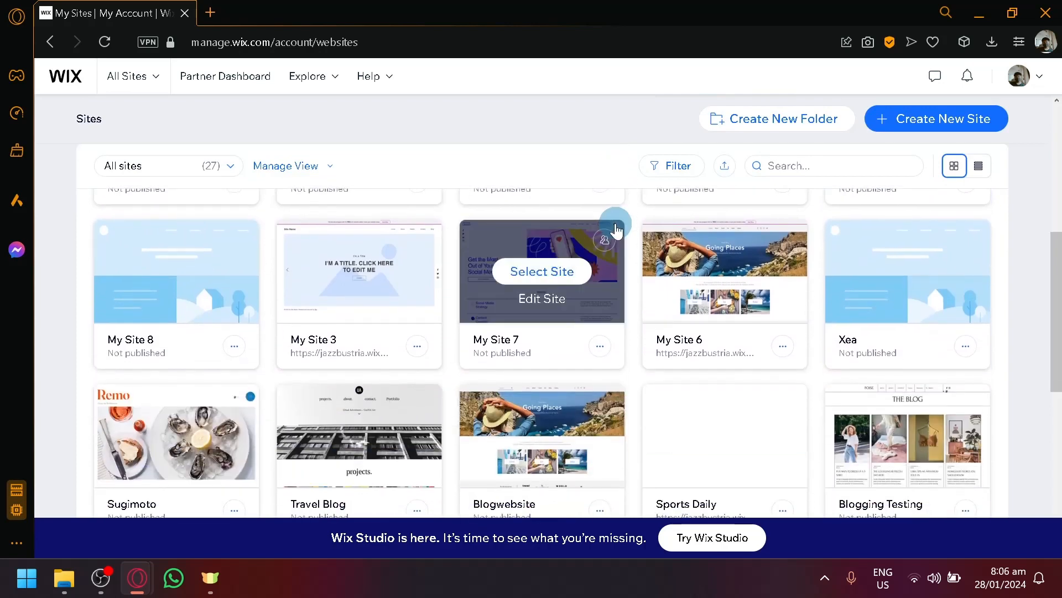
pyautogui.scroll(-3, 616, 230)
pyautogui.scroll(-3, 615, 229)
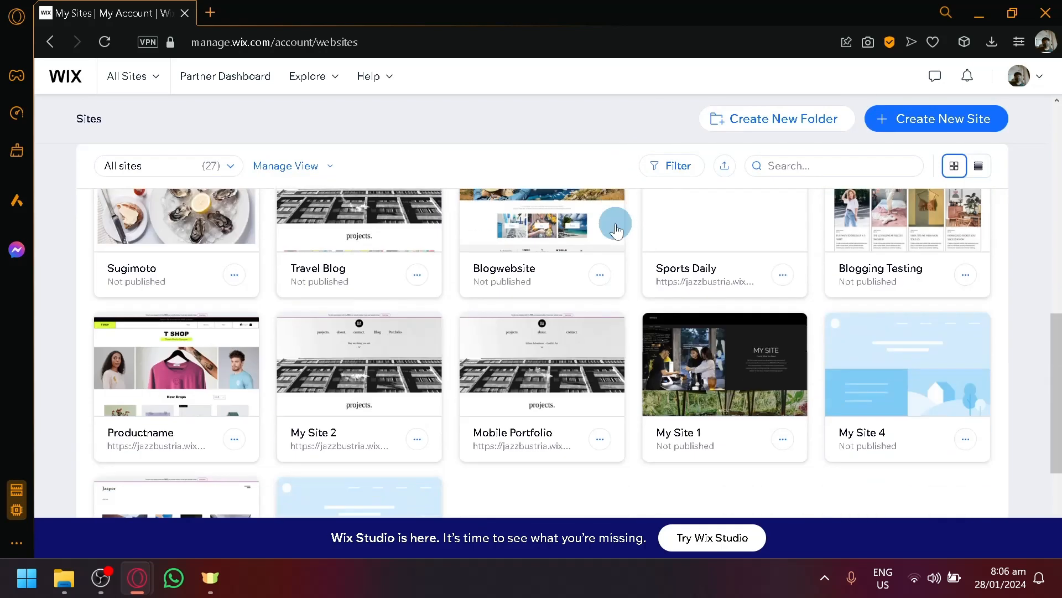
pyautogui.scroll(7, 615, 230)
pyautogui.scroll(5, 616, 230)
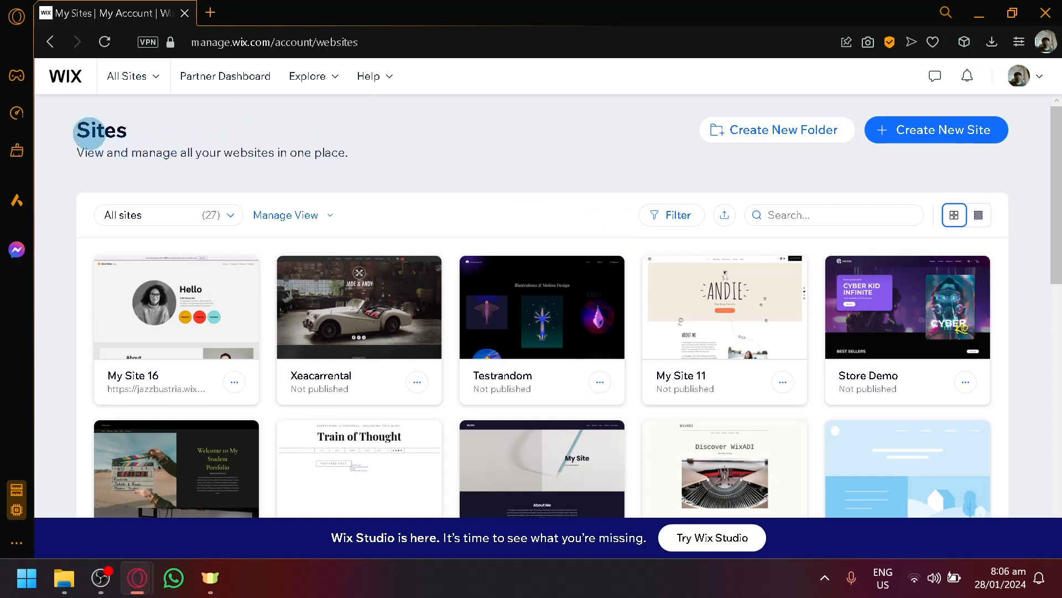
pyautogui.doubleClick(78, 130)
pyautogui.click(138, 138)
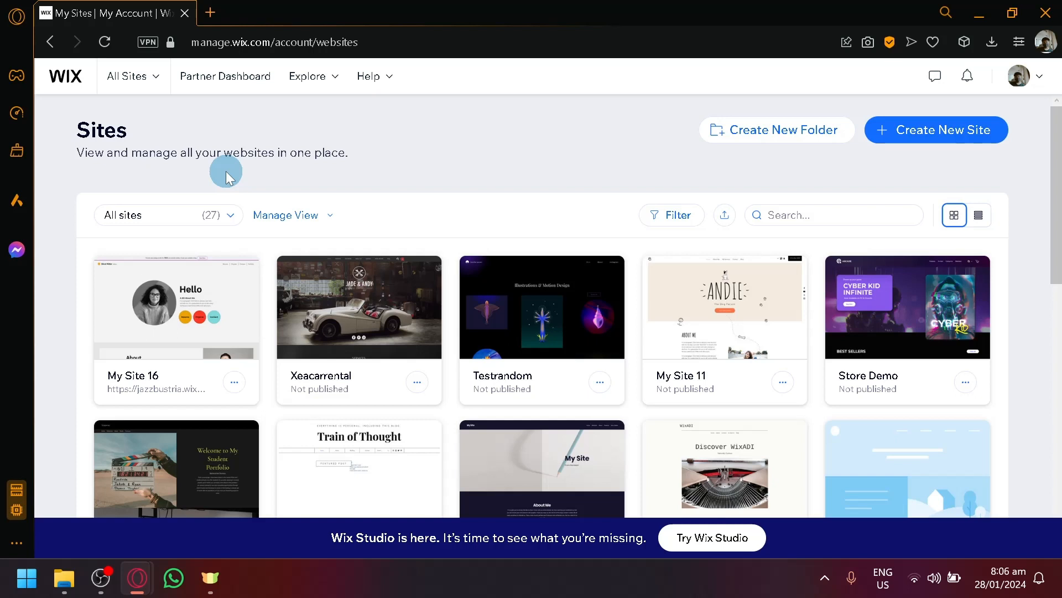
pyautogui.scroll(-8, 240, 196)
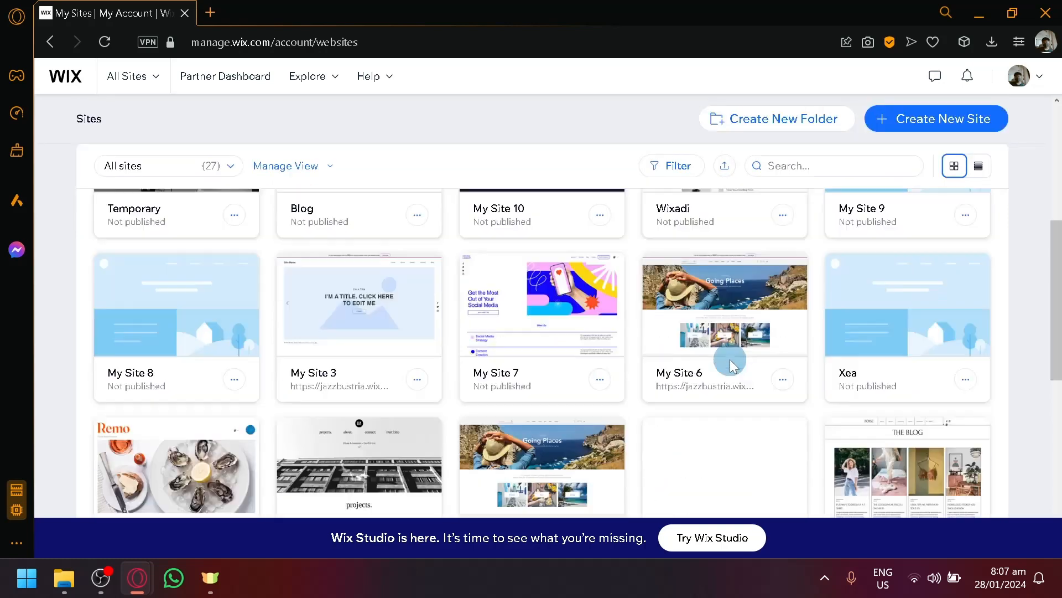
pyautogui.scroll(-2, 640, 301)
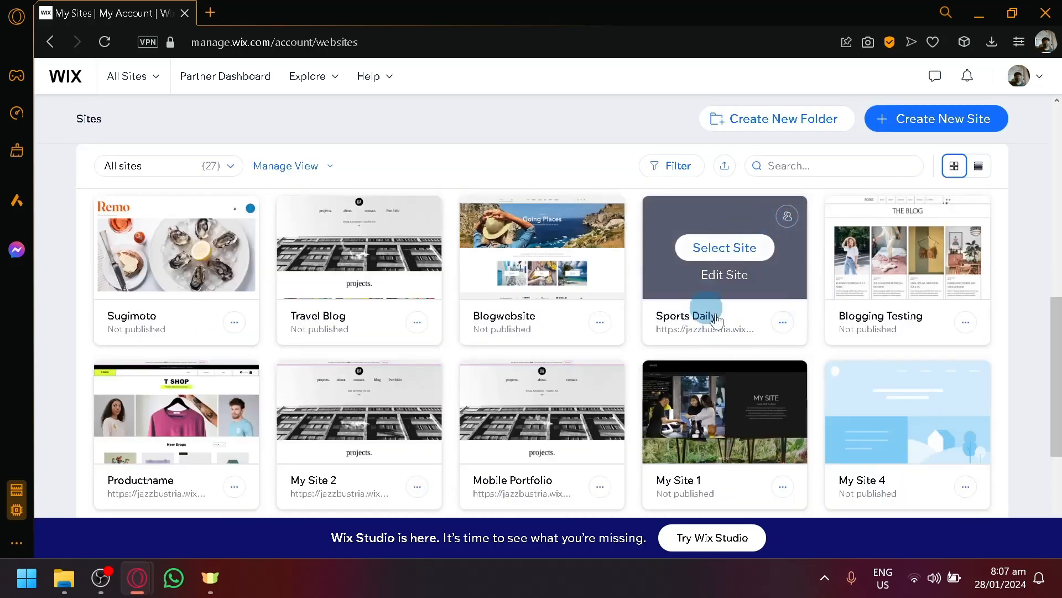
pyautogui.scroll(10, 704, 313)
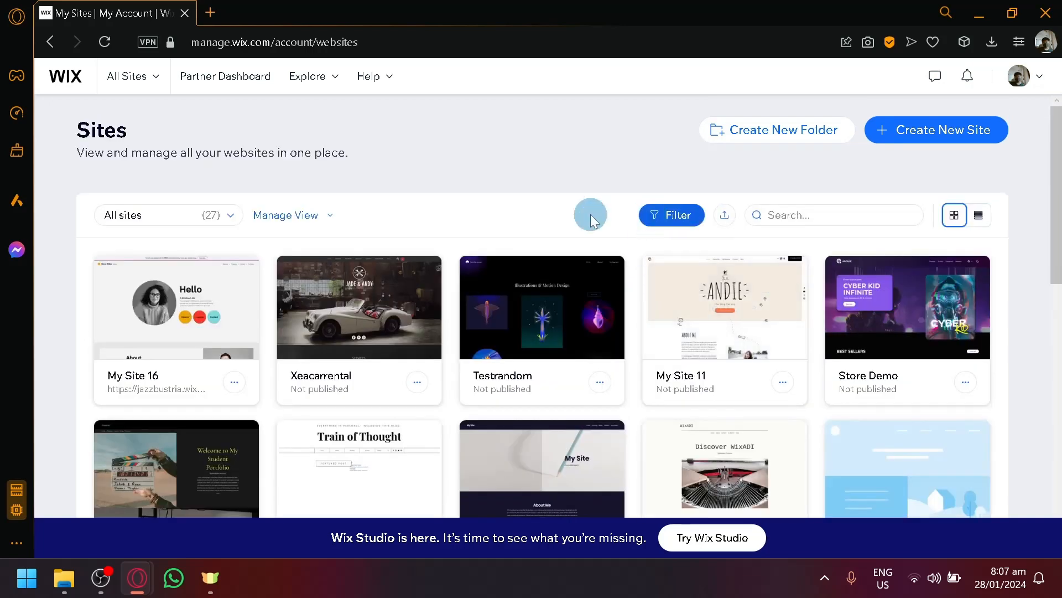
# - Check the All sites filter choices, then choose Create New Site
pyautogui.click(309, 221)
pyautogui.click(221, 216)
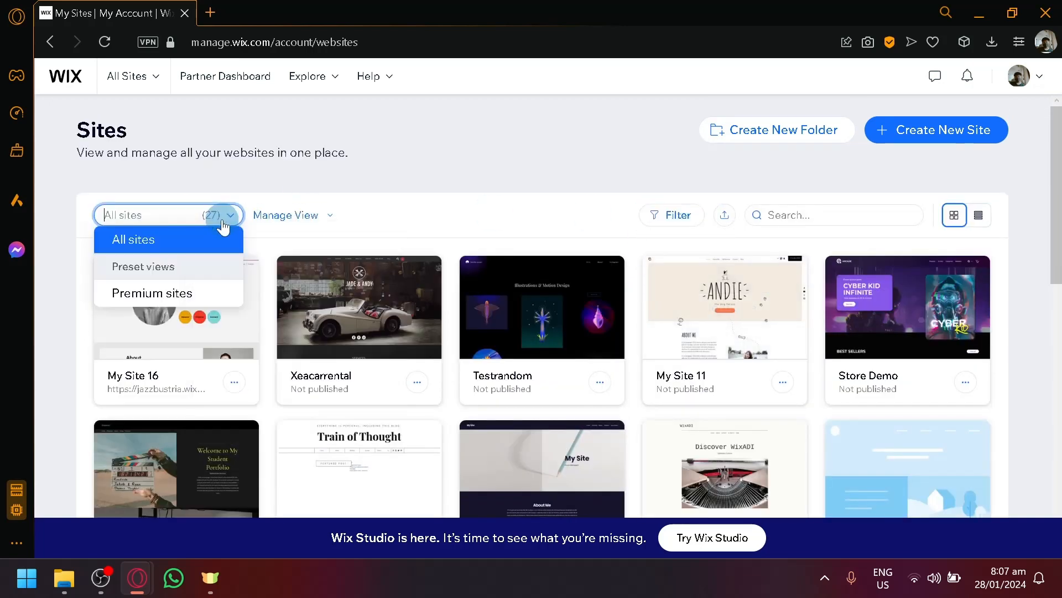
pyautogui.click(433, 169)
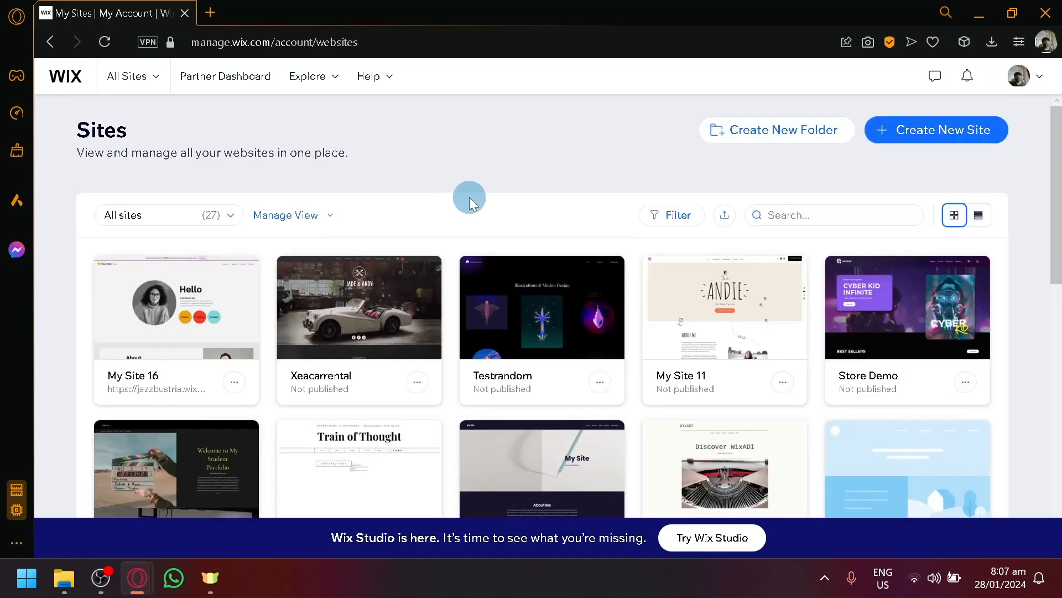
pyautogui.click(908, 129)
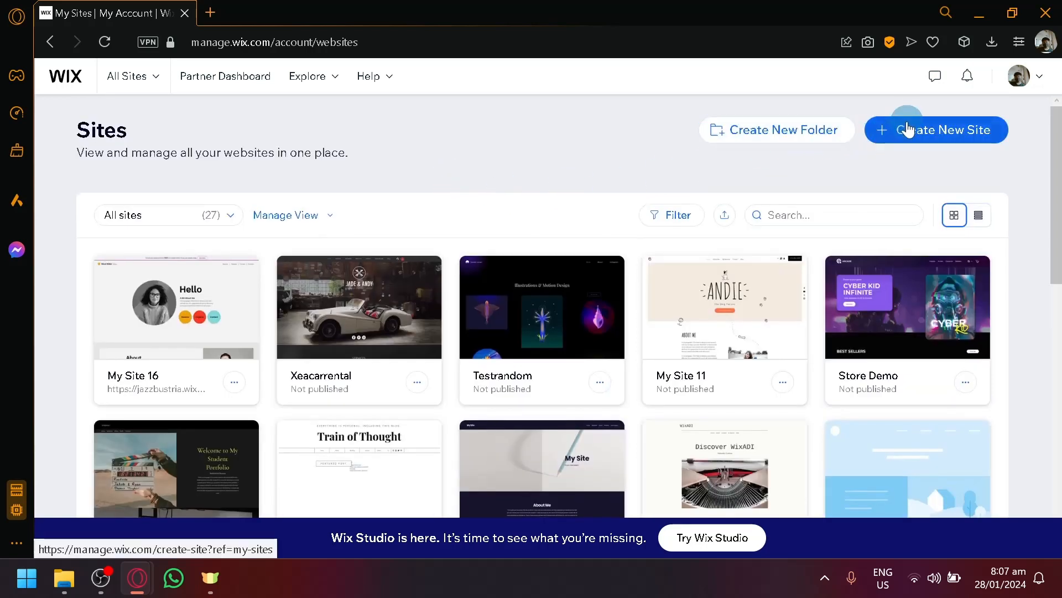
pyautogui.click(908, 126)
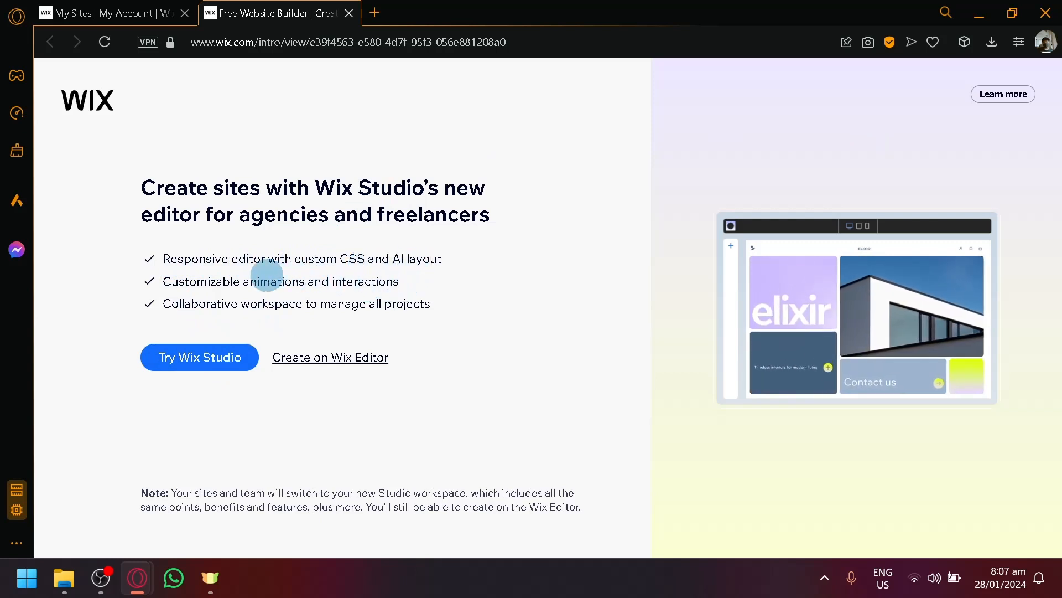
# - Read through the Wix Studio features on the site-creation intro page
pyautogui.moveTo(167, 304); pyautogui.dragTo(456, 307)
pyautogui.click(456, 307)
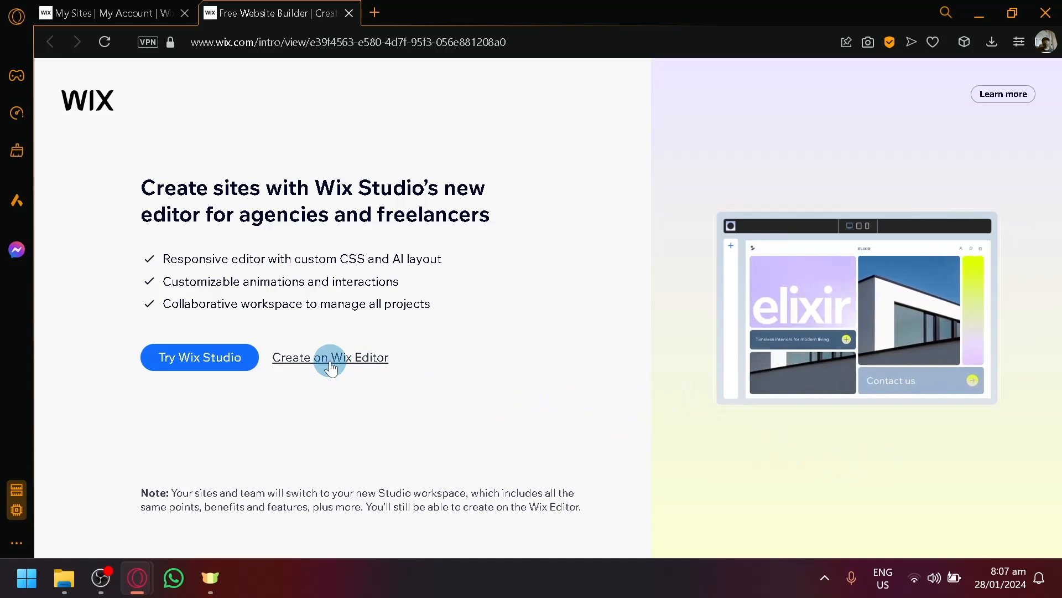
# - Choose Create on Wix Editor to build the site in the classic editor
pyautogui.click(331, 357)
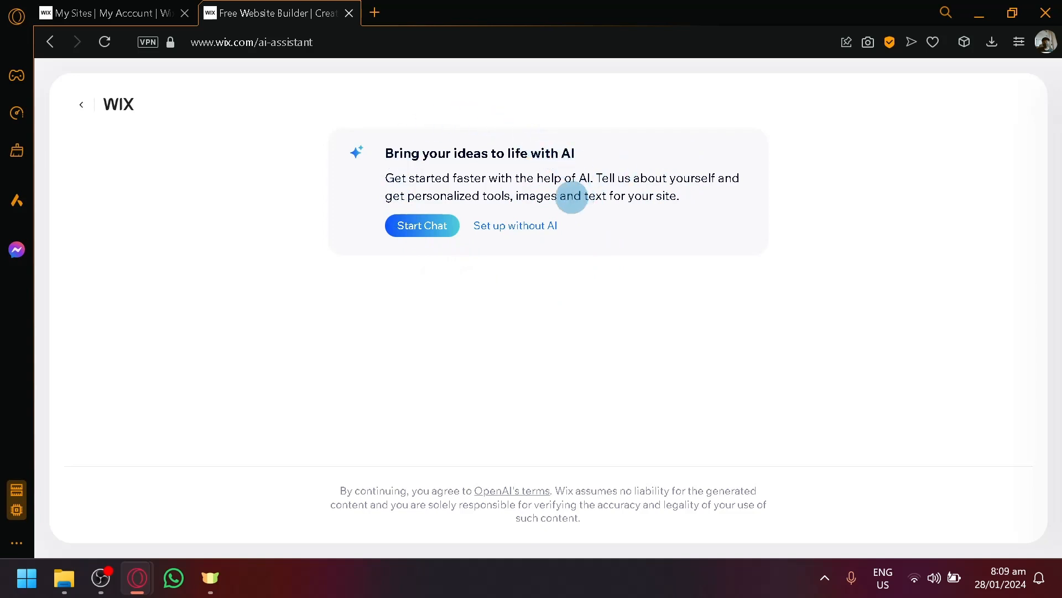
# - Start the AI setup chat and answer 'Hotel.' as the kind of site
pyautogui.click(422, 227)
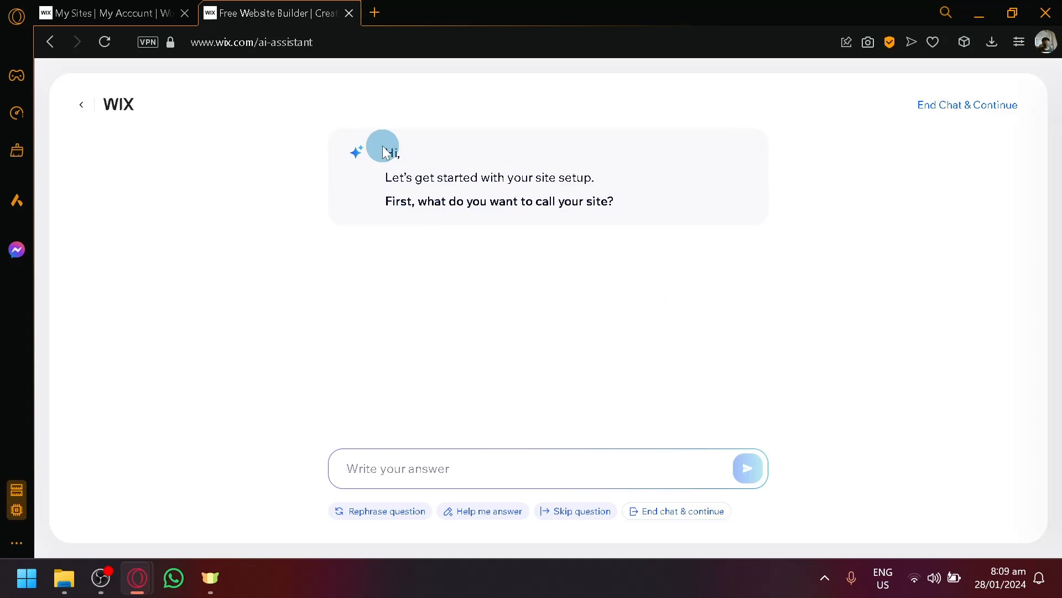
pyautogui.write('HO')
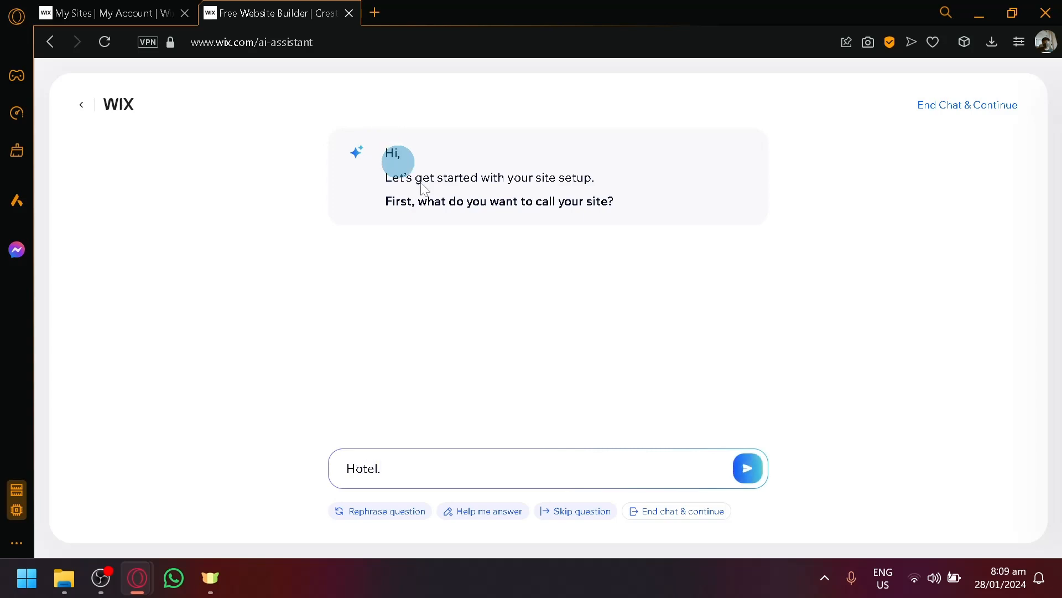
pyautogui.click(750, 469)
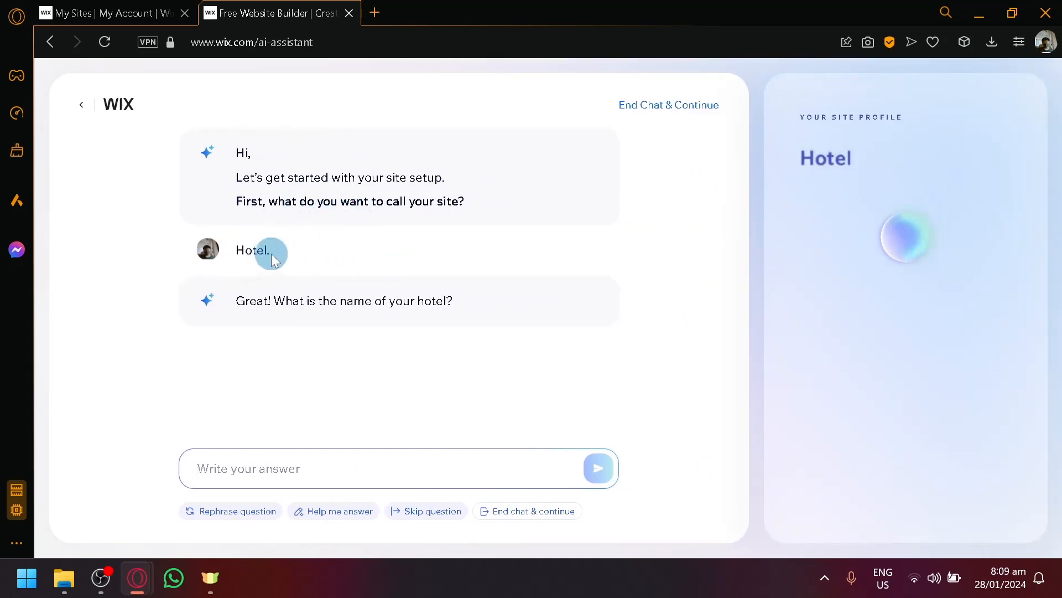
# - Reuse the 'Hotel.' reply as the hotel name answer
pyautogui.moveTo(268, 256); pyautogui.dragTo(231, 256)
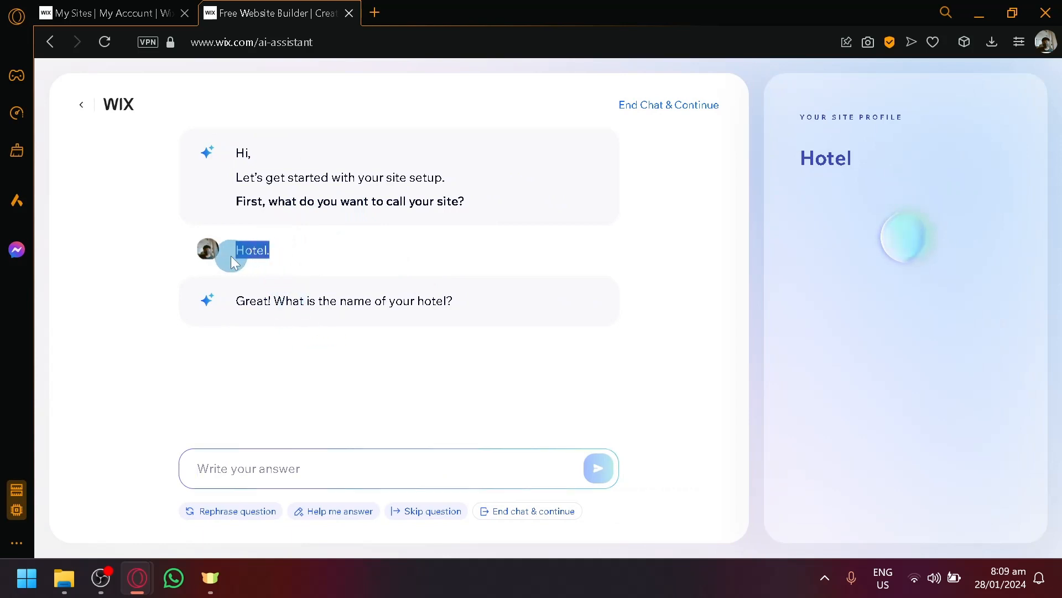
pyautogui.hotkey('ctrl', 'c')
pyautogui.click(304, 465)
pyautogui.hotkey('ctrl', 'v')
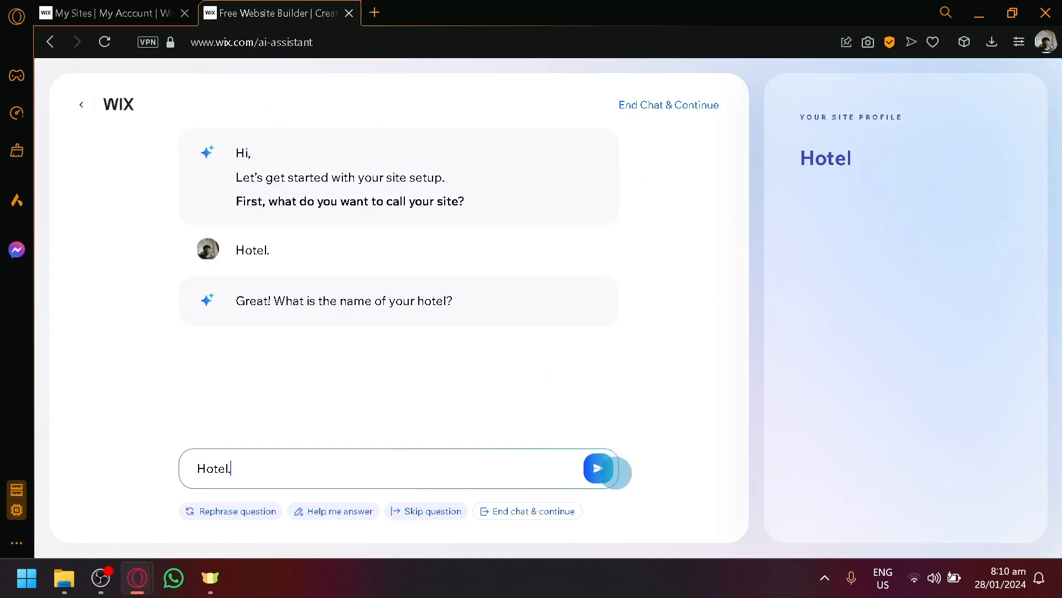
pyautogui.click(597, 470)
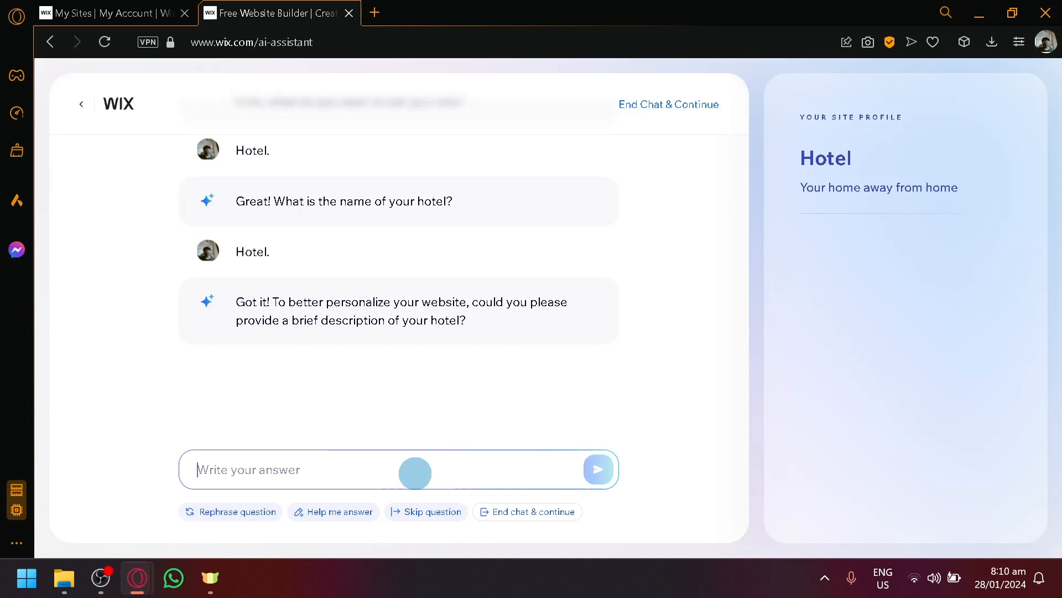
# - Describe the hotel as 'Its a very traditional japanese theme hotel. Modern and traditional mix'
pyautogui.write('Its a')
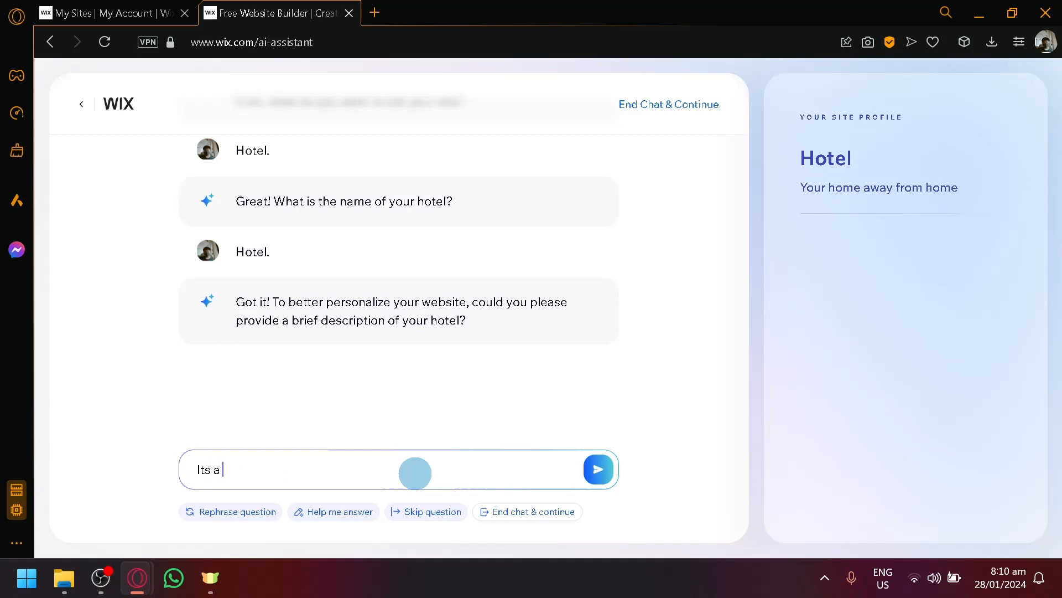
pyautogui.write(' very traditional japanese the')
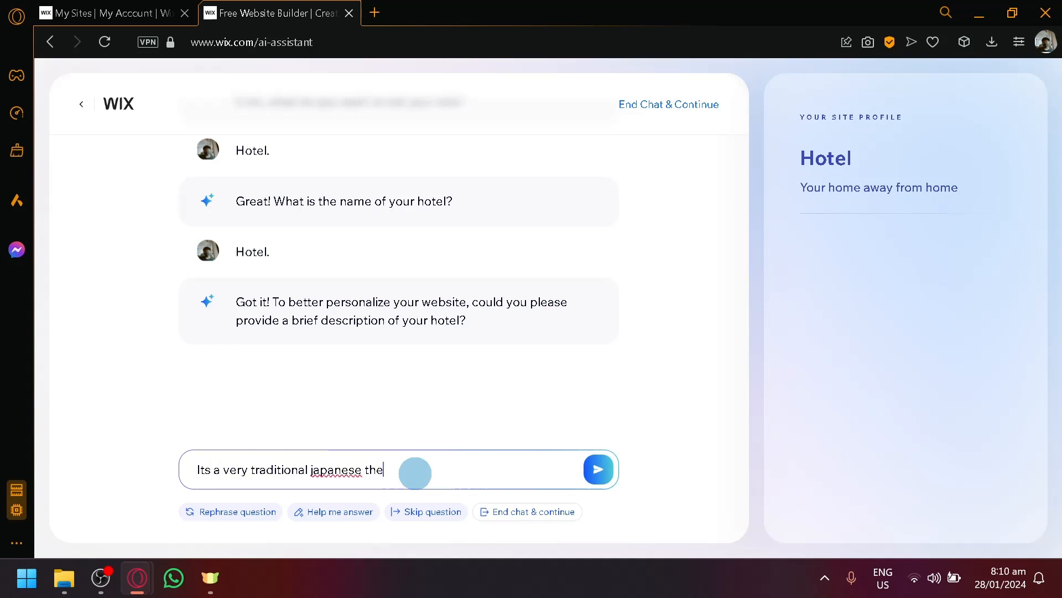
pyautogui.write('eme hotl')
pyautogui.press('BackSpace')
pyautogui.write('Modern and')
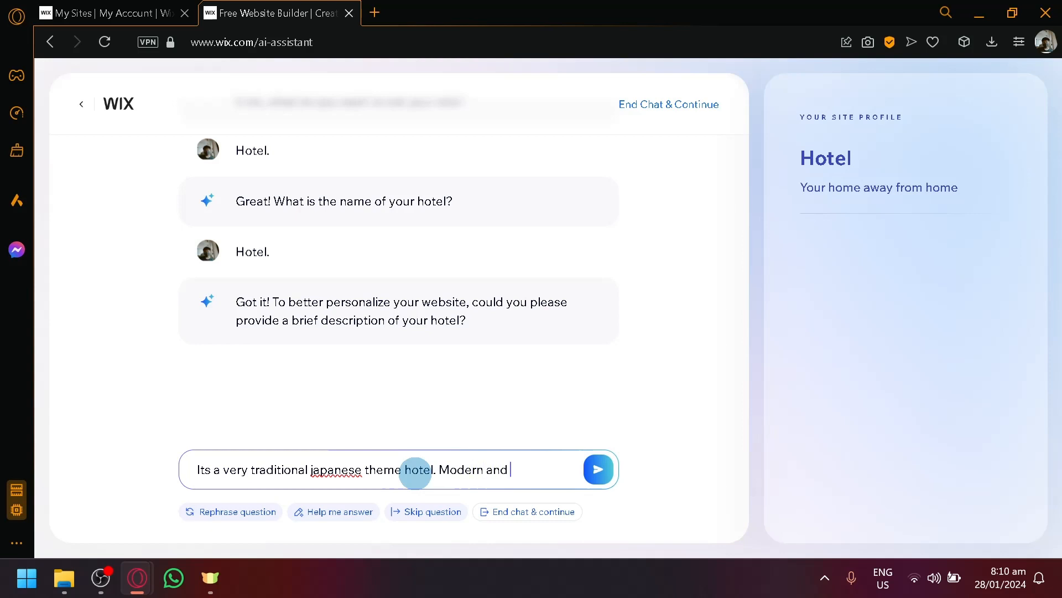
pyautogui.write(' traditional mix')
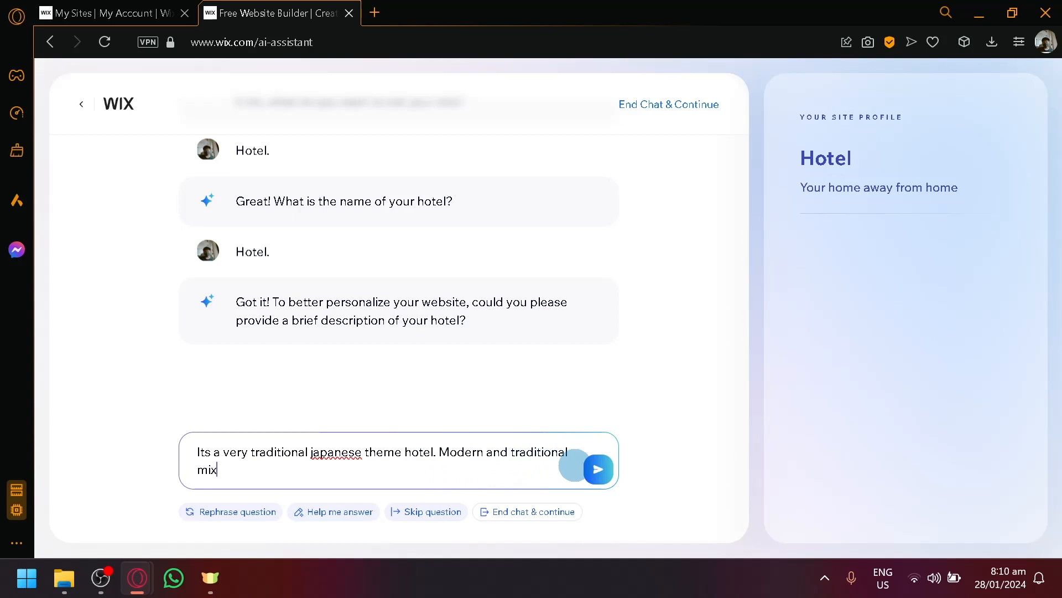
pyautogui.click(596, 467)
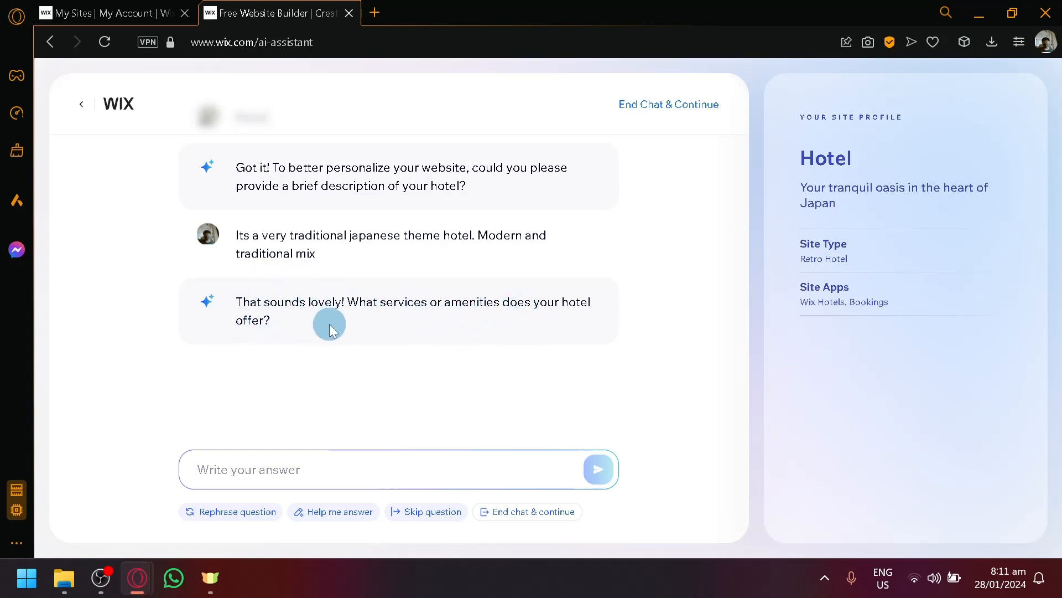
# - Skip the services and amenities question and give Manila City as the location
pyautogui.click(410, 512)
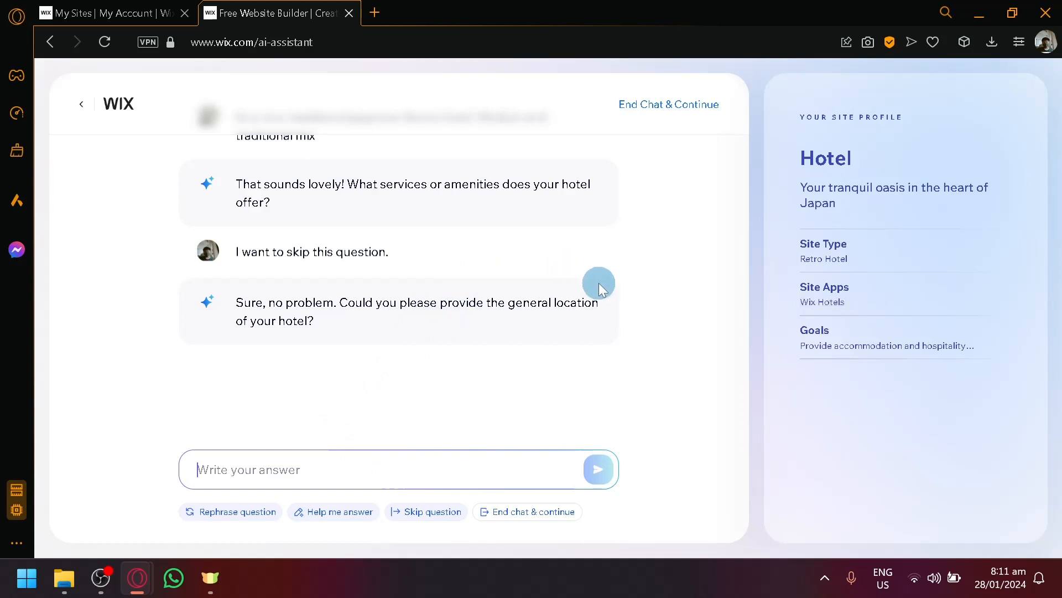
pyautogui.write('Manila City')
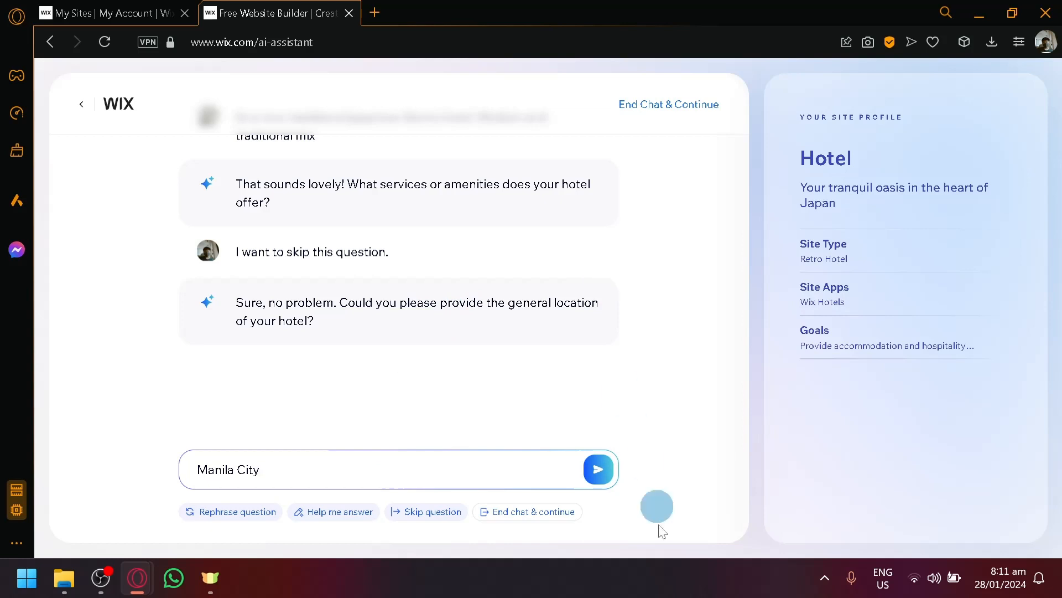
pyautogui.click(591, 469)
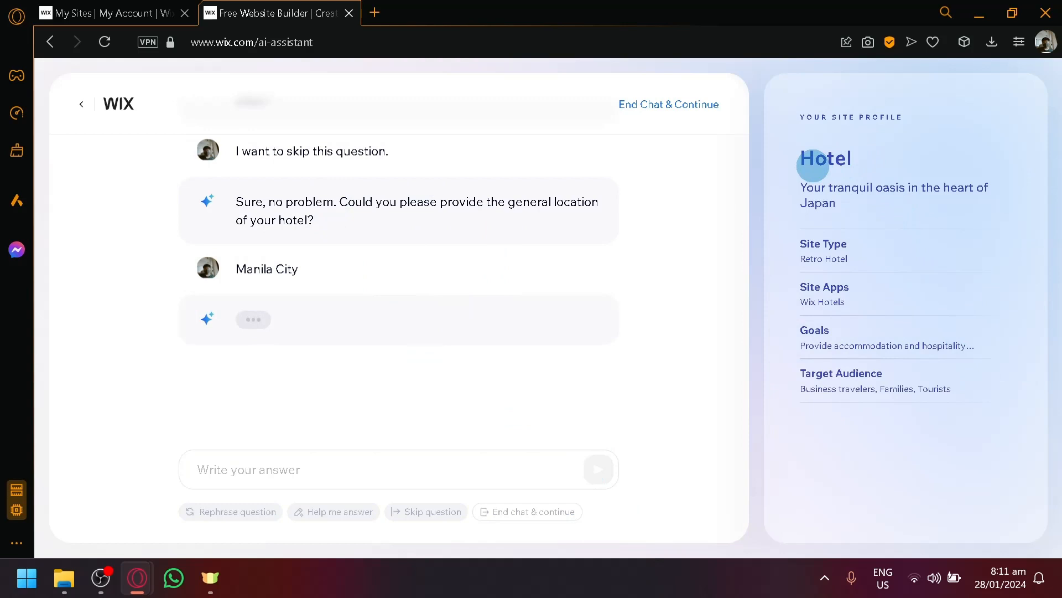
# - Skip the anything-else question and answer 'none' to finish the chat
pyautogui.moveTo(842, 240)
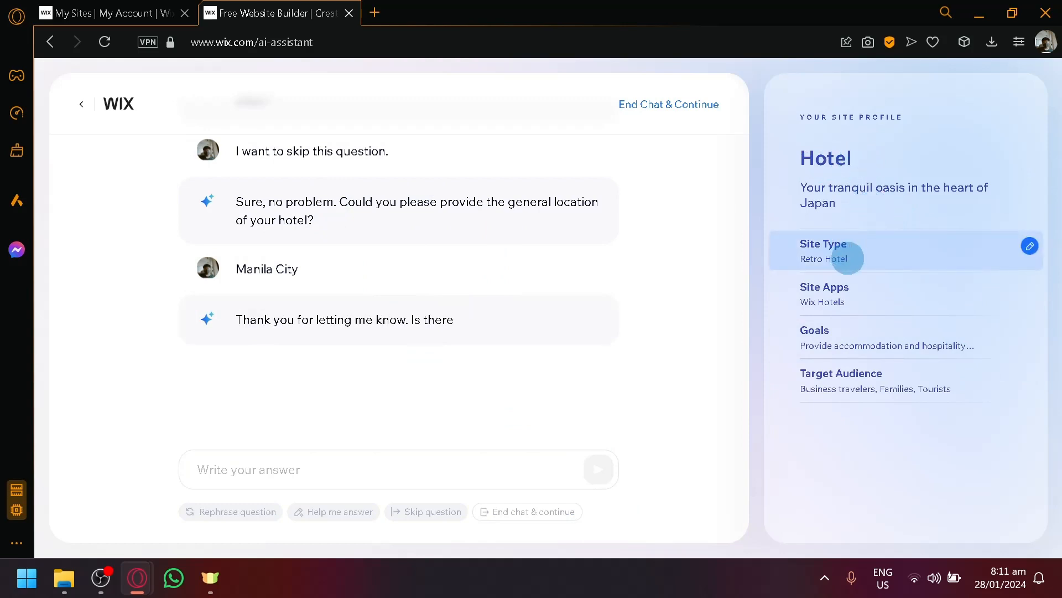
pyautogui.moveTo(864, 307)
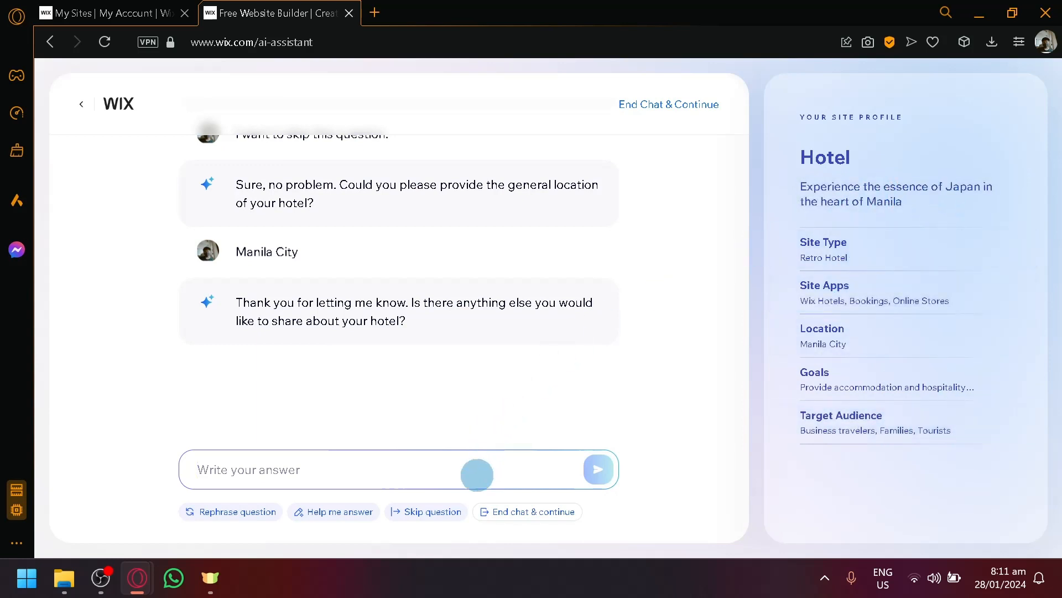
pyautogui.click(437, 515)
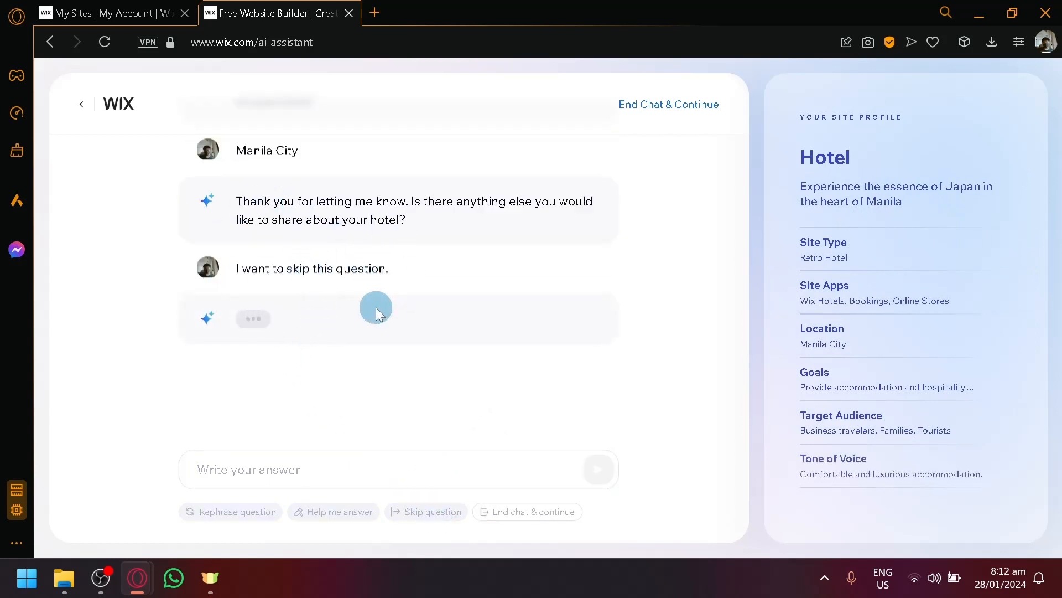
pyautogui.moveTo(969, 236)
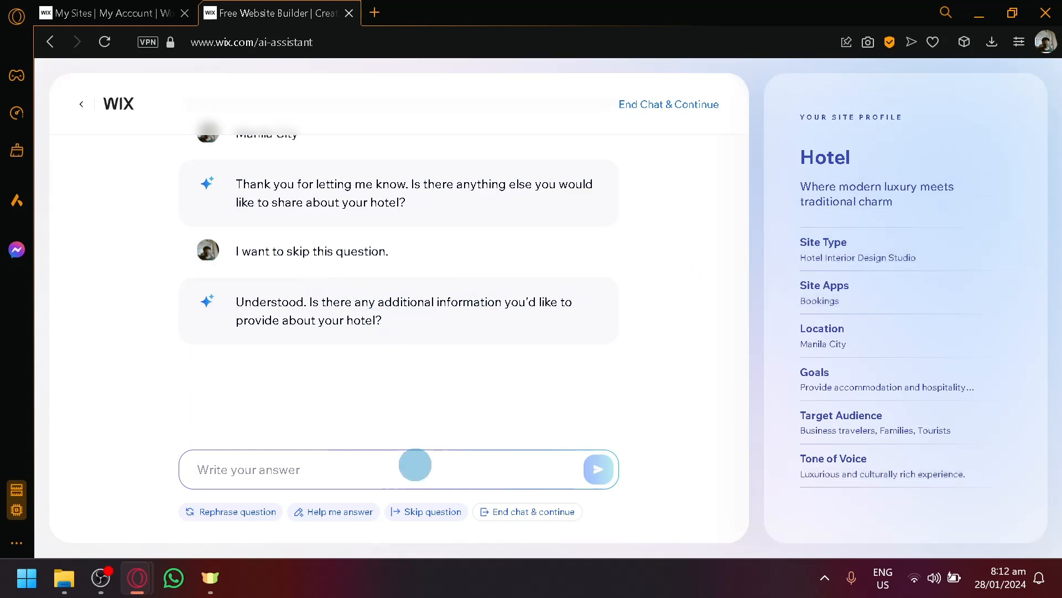
pyautogui.write('none')
pyautogui.press('Return')
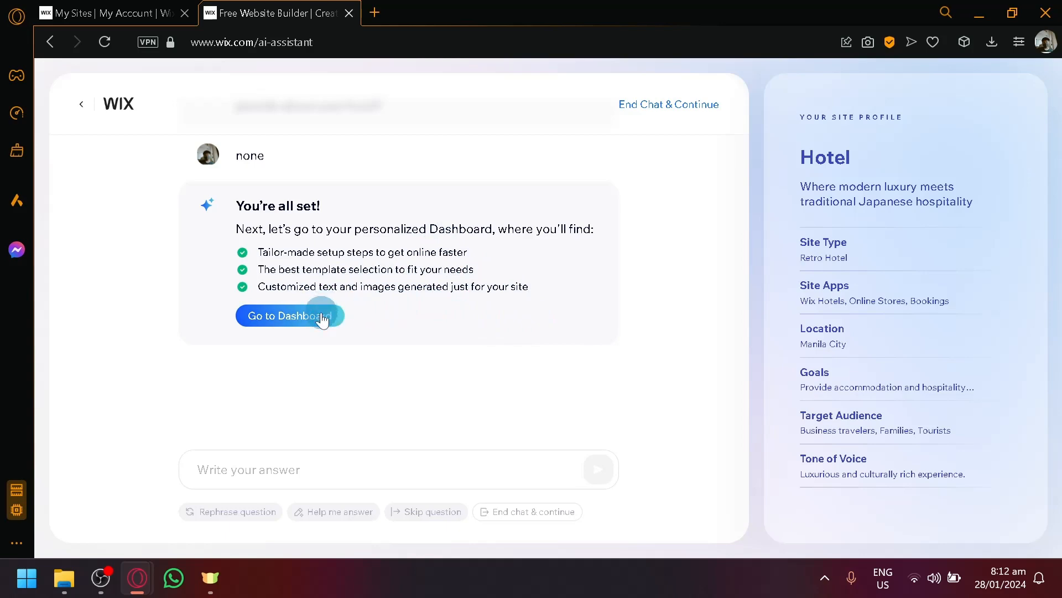
# - Go to the new site's personalized dashboard
pyautogui.scroll(4, 322, 259)
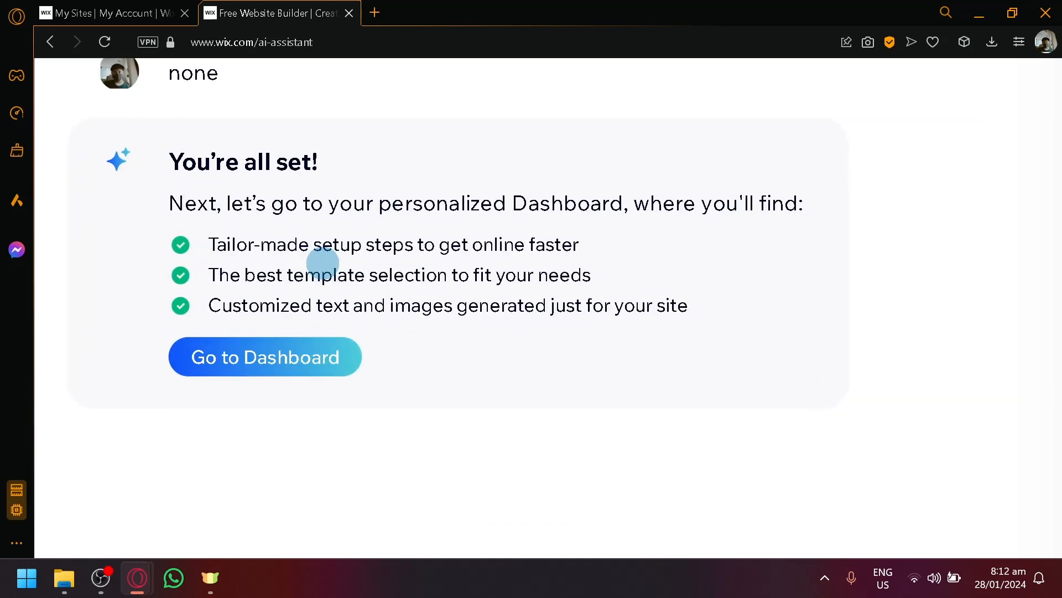
pyautogui.scroll(-4, 244, 239)
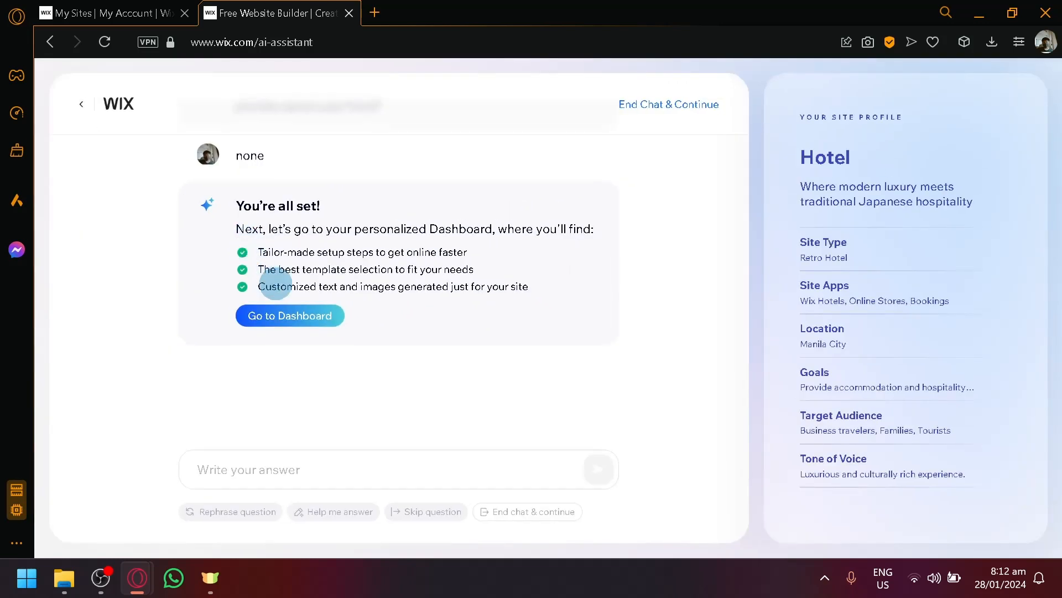
pyautogui.click(288, 315)
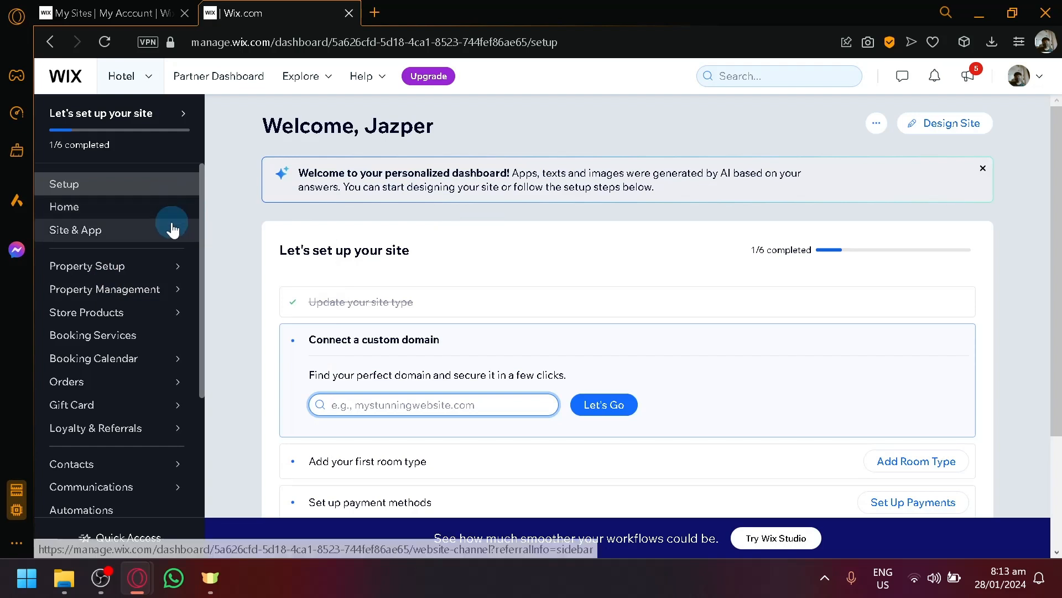
# - Scroll through the 'Let's set up your site' checklist, currently at 1/6 completed
pyautogui.moveTo(173, 232)
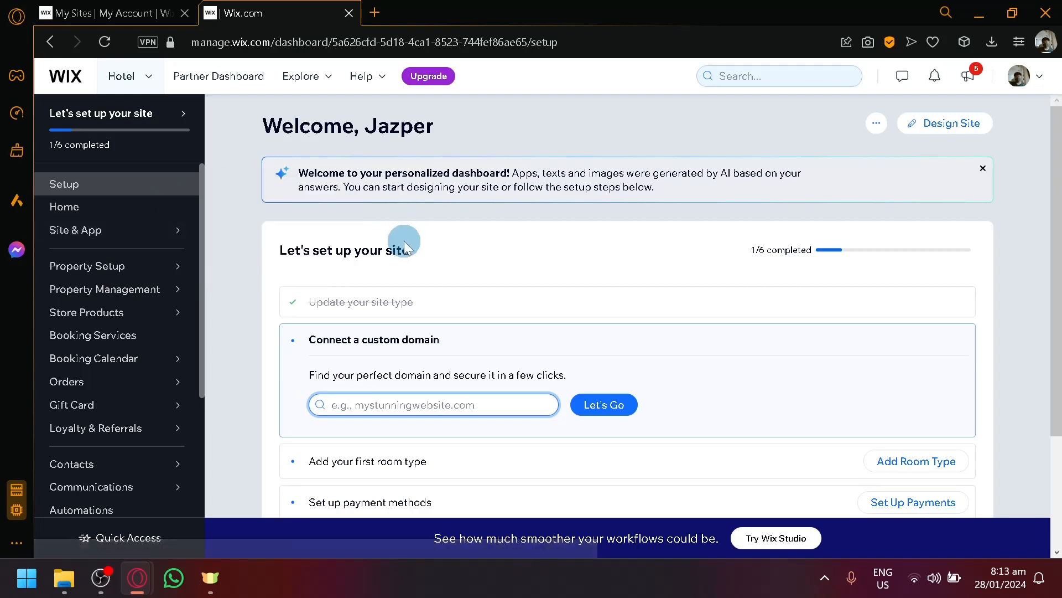
pyautogui.moveTo(148, 261)
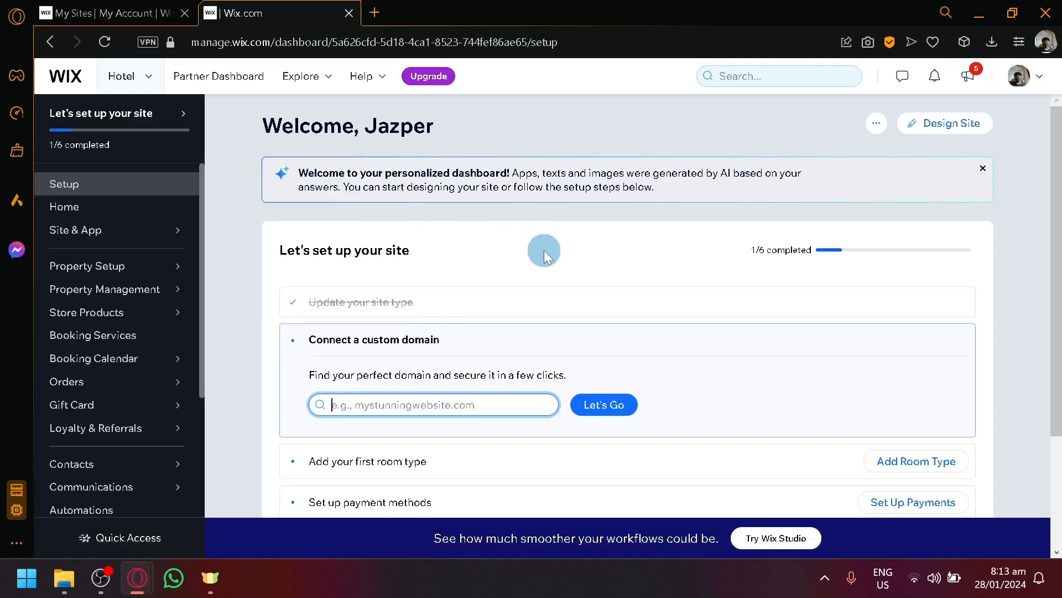
pyautogui.scroll(-2, 544, 250)
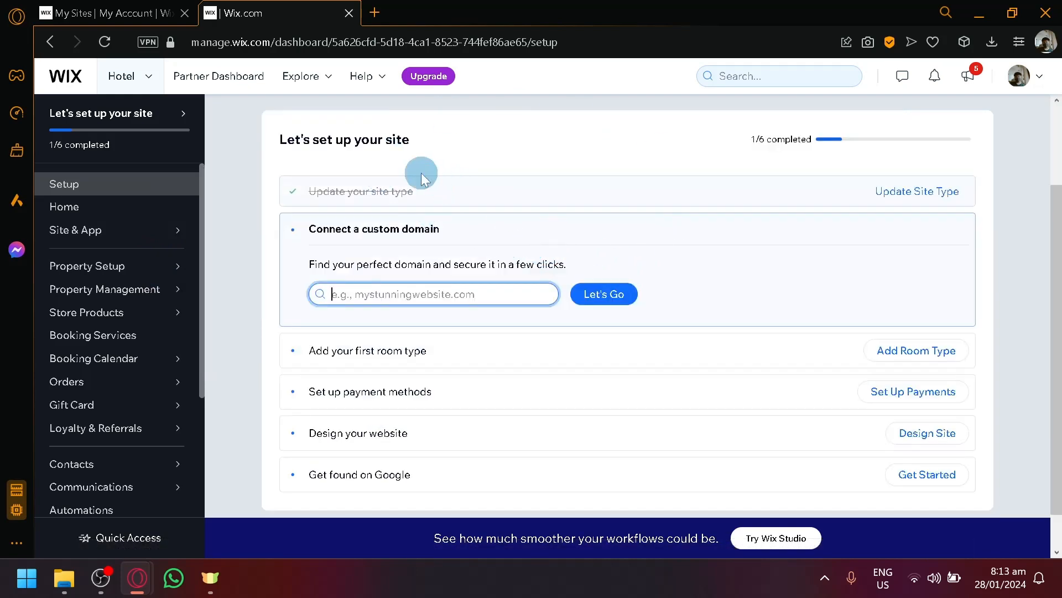
pyautogui.scroll(-1, 974, 204)
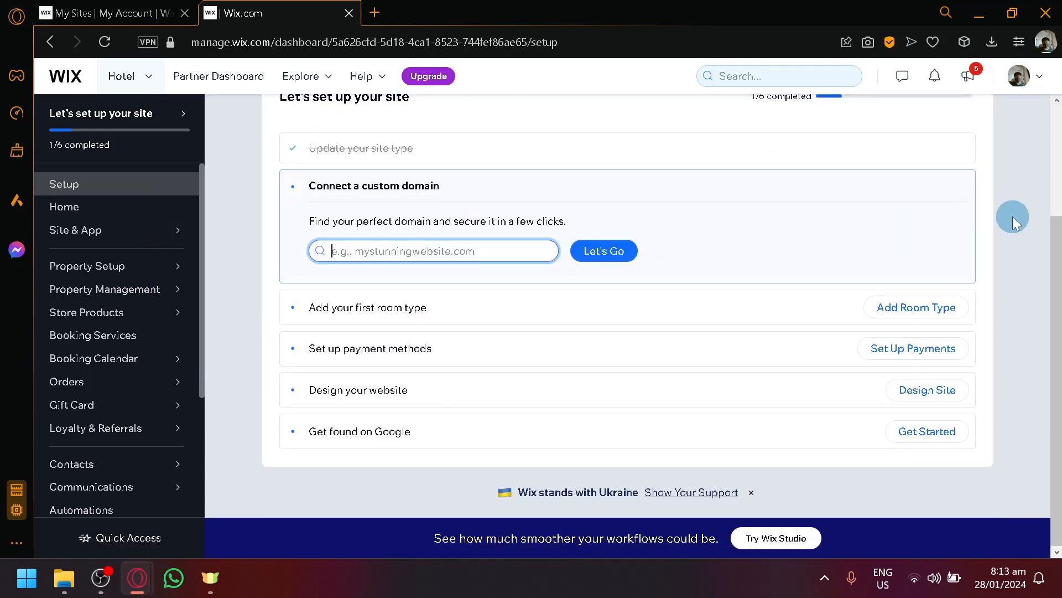
pyautogui.scroll(2, 1011, 229)
pyautogui.scroll(-1, 1009, 229)
pyautogui.scroll(1, 1004, 230)
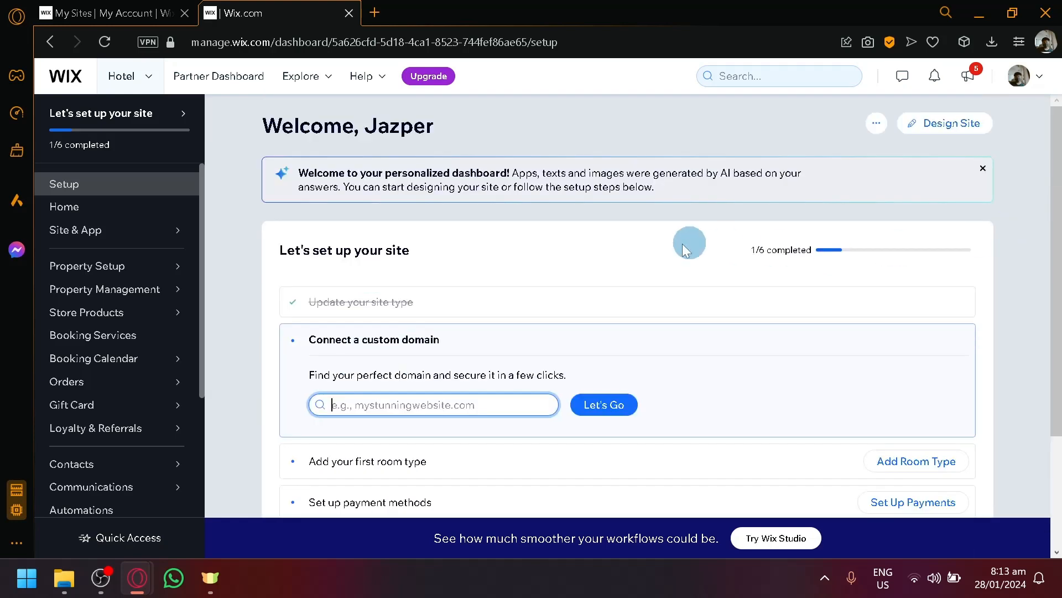
pyautogui.scroll(-3, 339, 308)
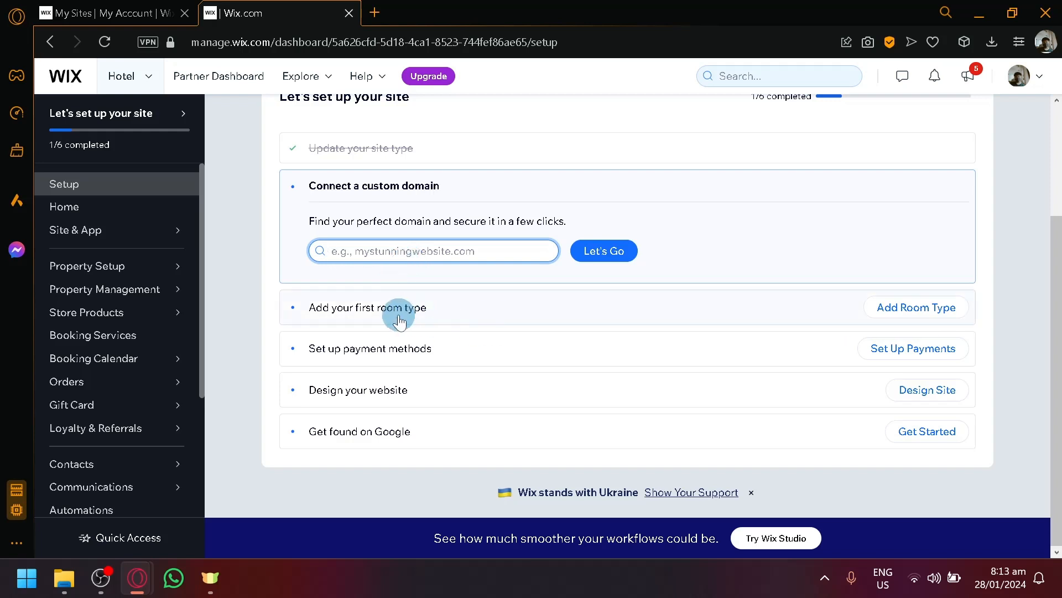
# - Add a room type and start the Wix Hotels setup
pyautogui.click(914, 308)
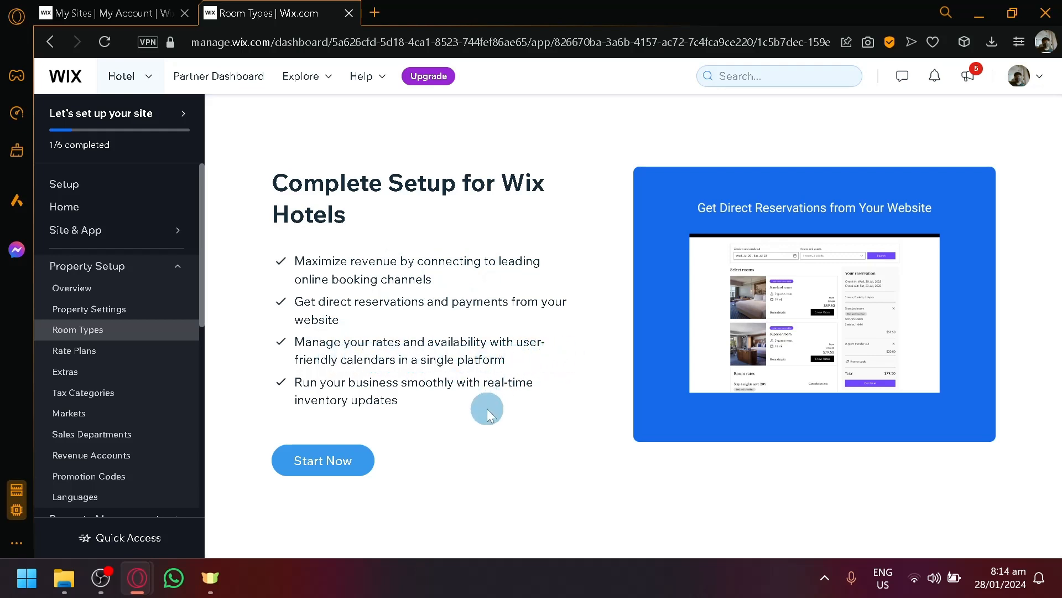
pyautogui.click(348, 469)
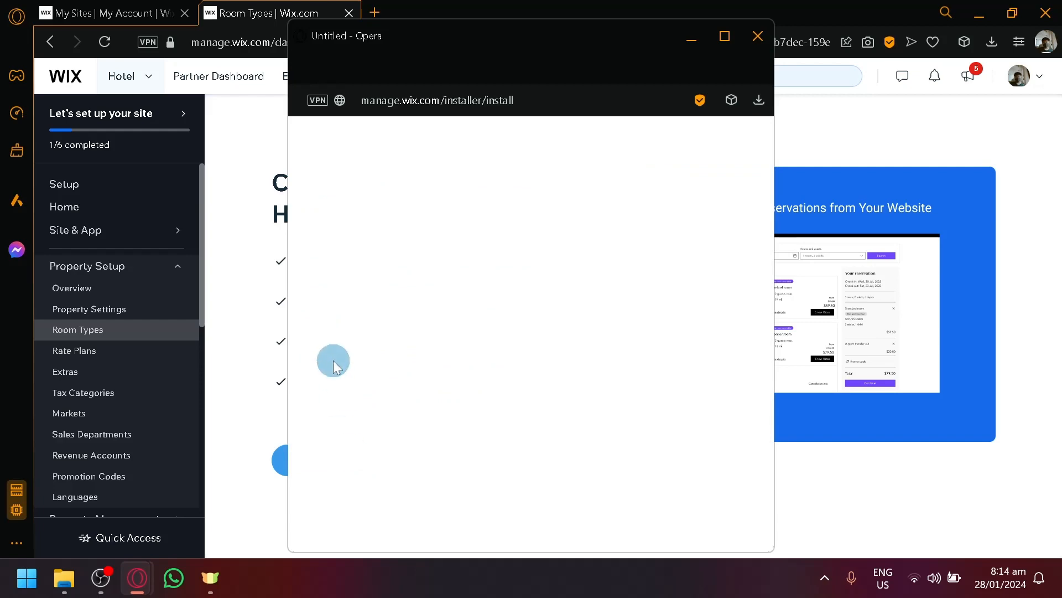
# - Move the installer window aside and agree to the Wix Hotels permissions
pyautogui.moveTo(457, 41); pyautogui.dragTo(587, 42)
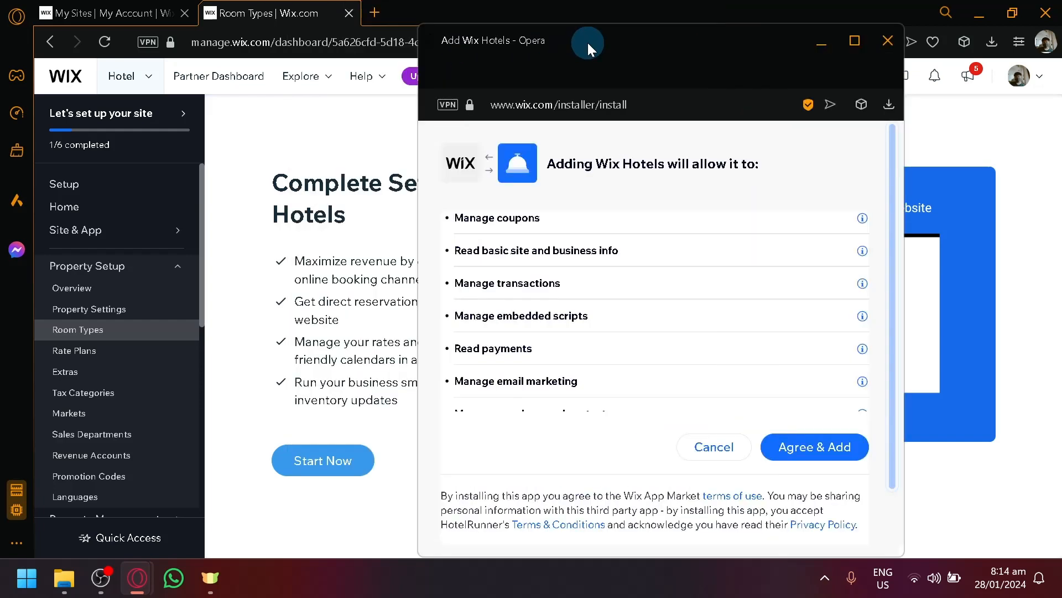
pyautogui.click(818, 450)
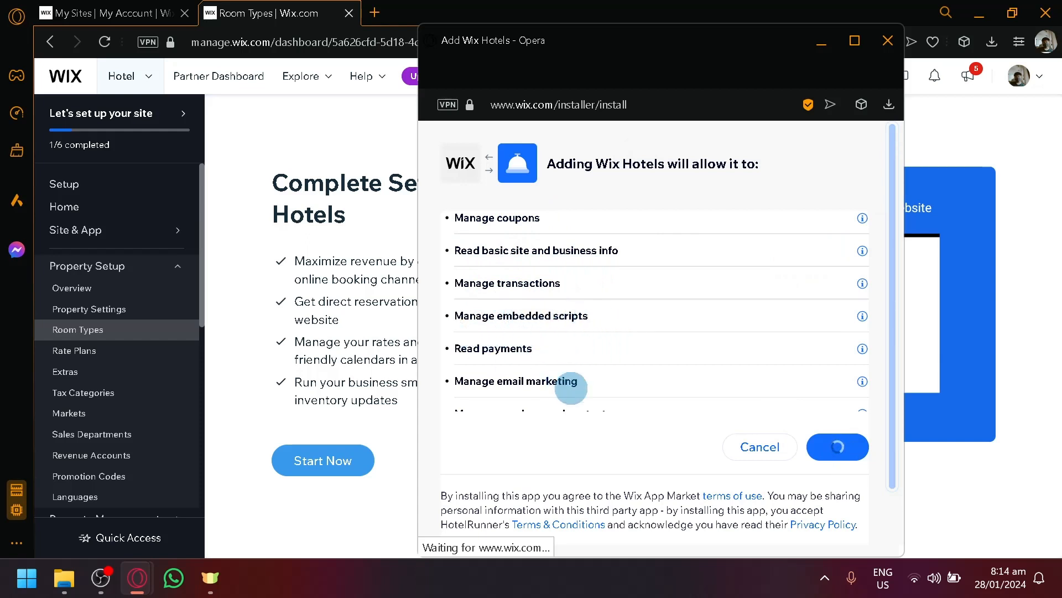
pyautogui.scroll(-1, 581, 337)
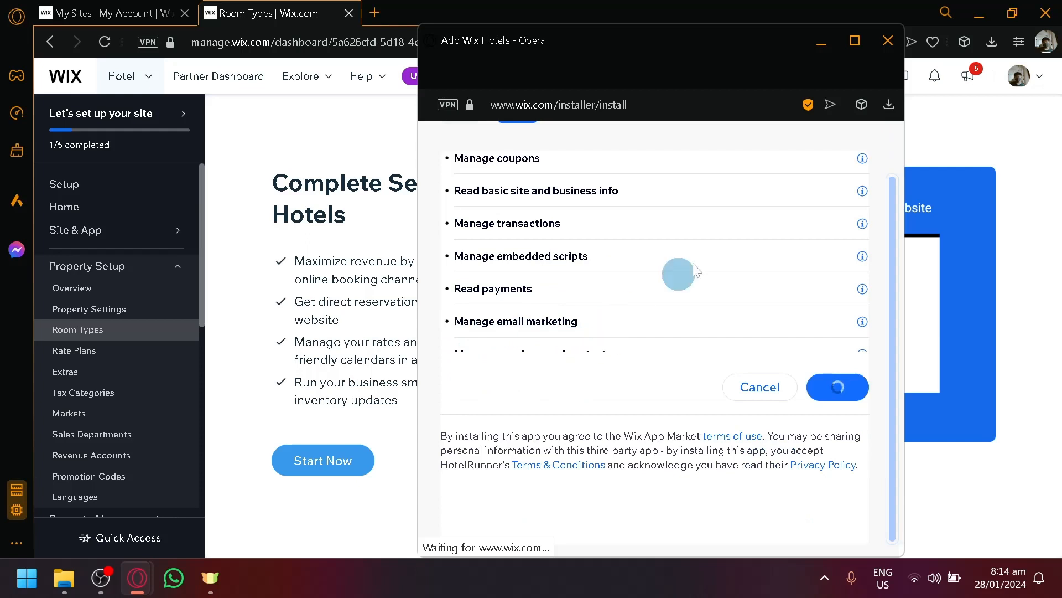
pyautogui.scroll(1, 674, 253)
pyautogui.scroll(-1, 689, 307)
pyautogui.scroll(1, 689, 311)
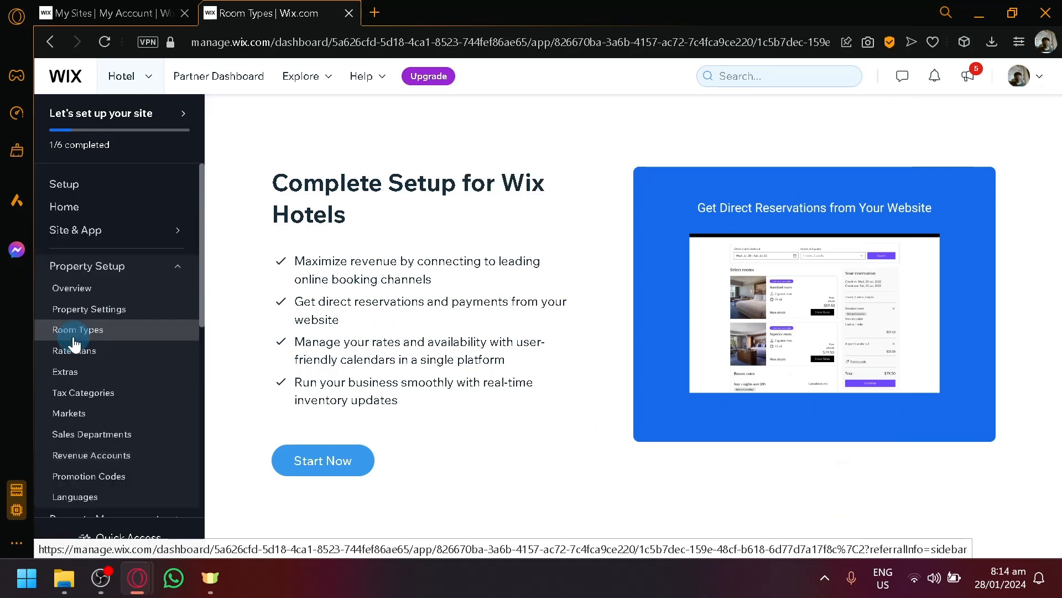
# - Browse the Property Setup sidebar items, then restart the Wix Hotels setup with Start Now
pyautogui.scroll(-4, 73, 338)
pyautogui.scroll(4, 73, 337)
pyautogui.scroll(5, 37, 324)
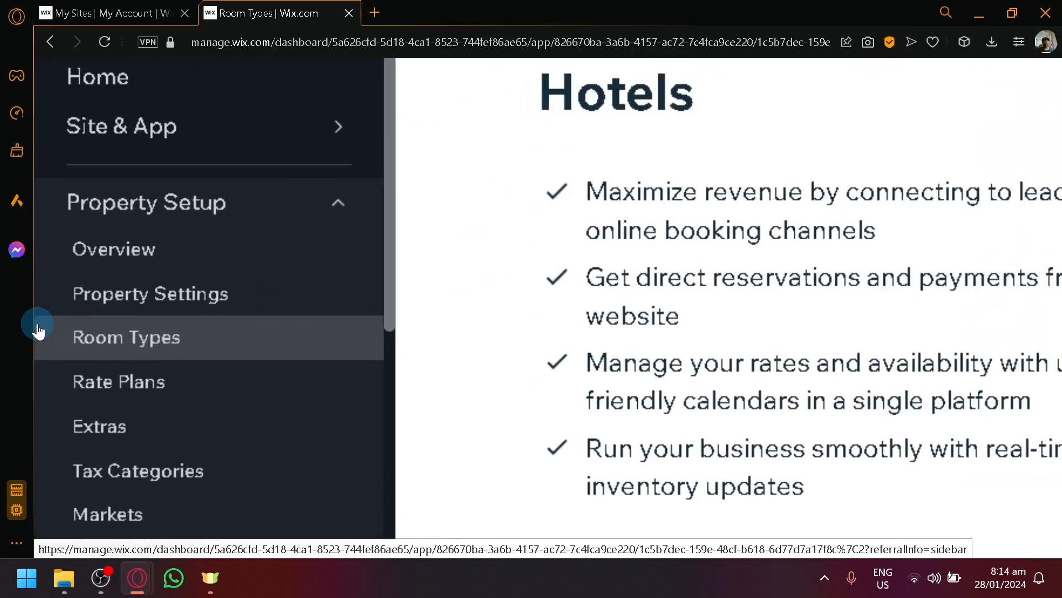
pyautogui.scroll(1, 37, 325)
pyautogui.scroll(-1, 128, 287)
pyautogui.scroll(-2, 173, 286)
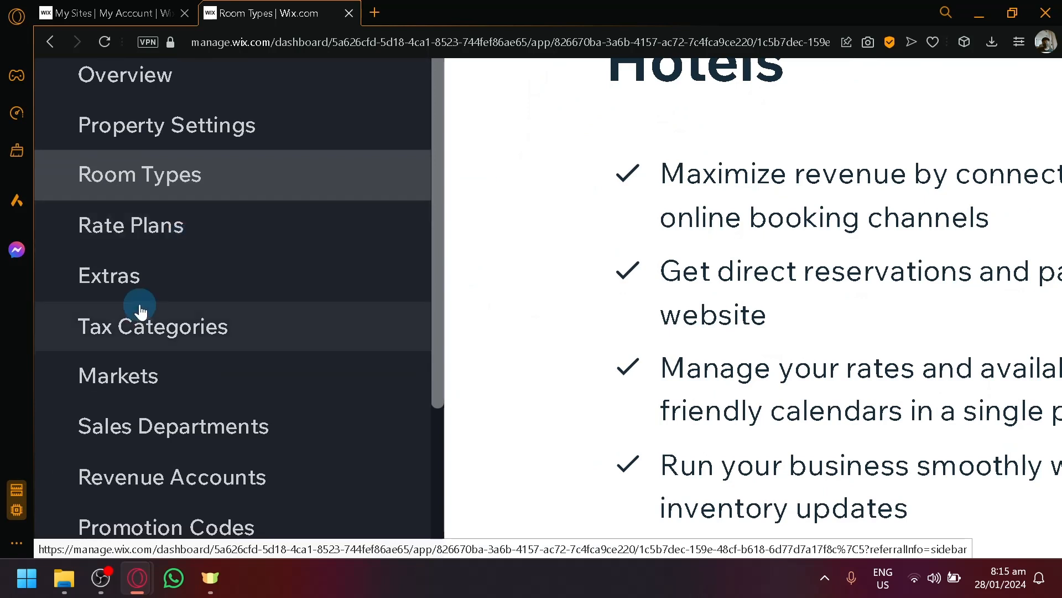
pyautogui.scroll(-1, 149, 276)
pyautogui.scroll(-2, 209, 248)
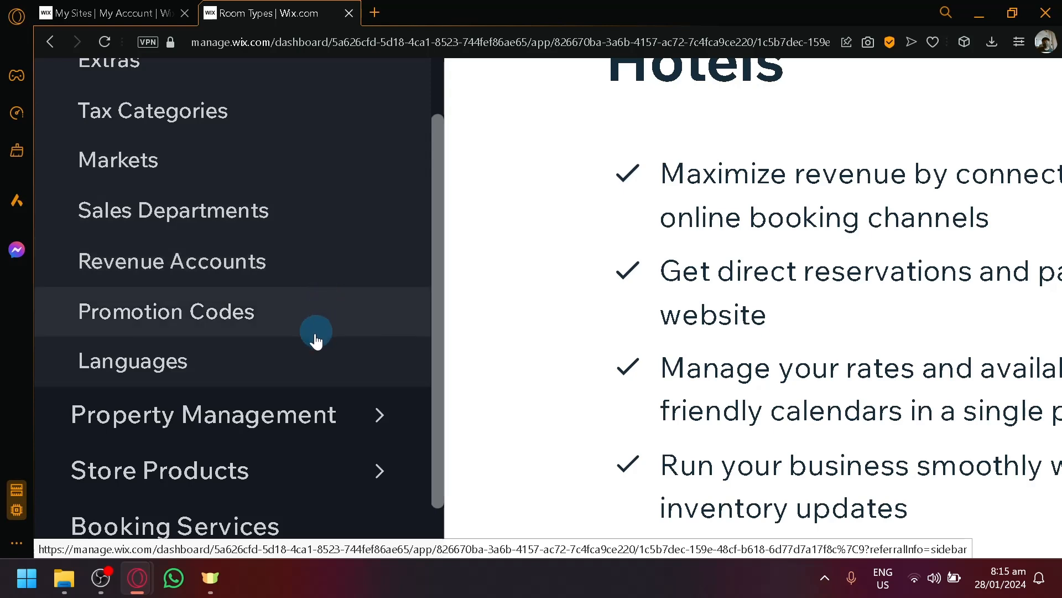
pyautogui.scroll(-3, 294, 373)
pyautogui.moveTo(377, 257)
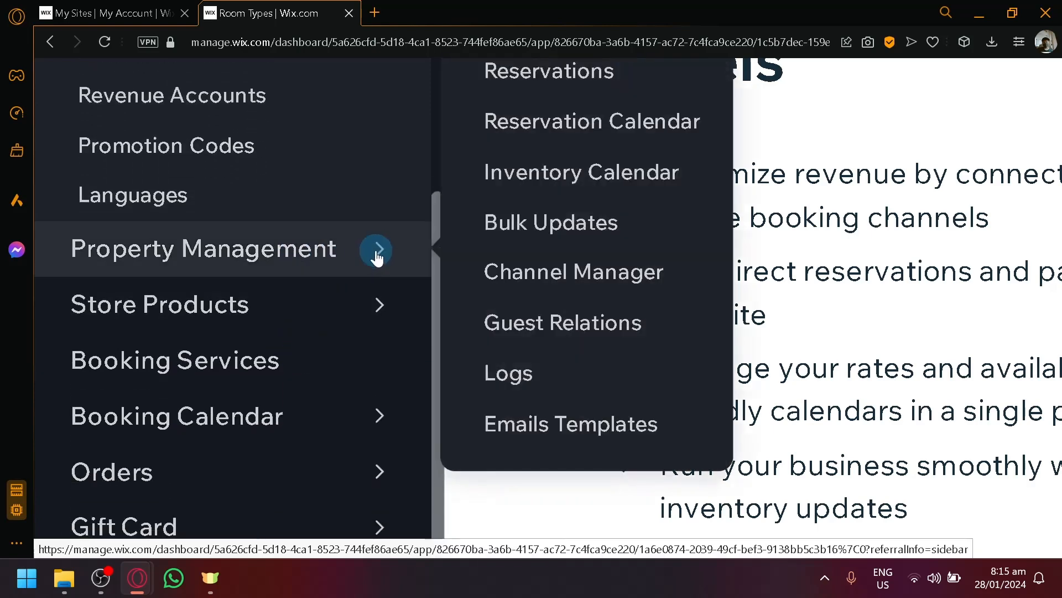
pyautogui.scroll(1, 377, 257)
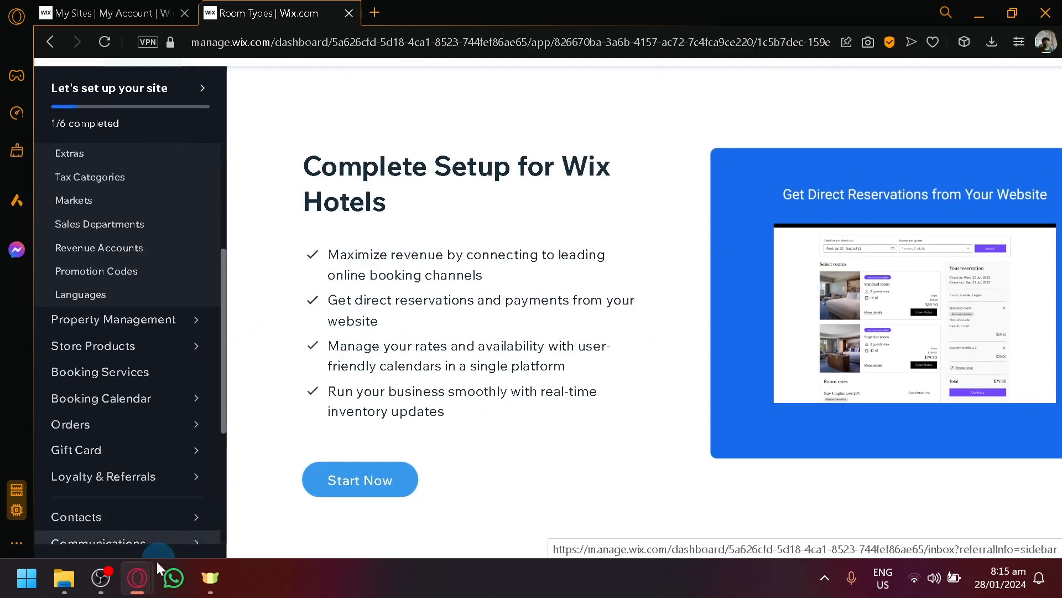
pyautogui.click(415, 492)
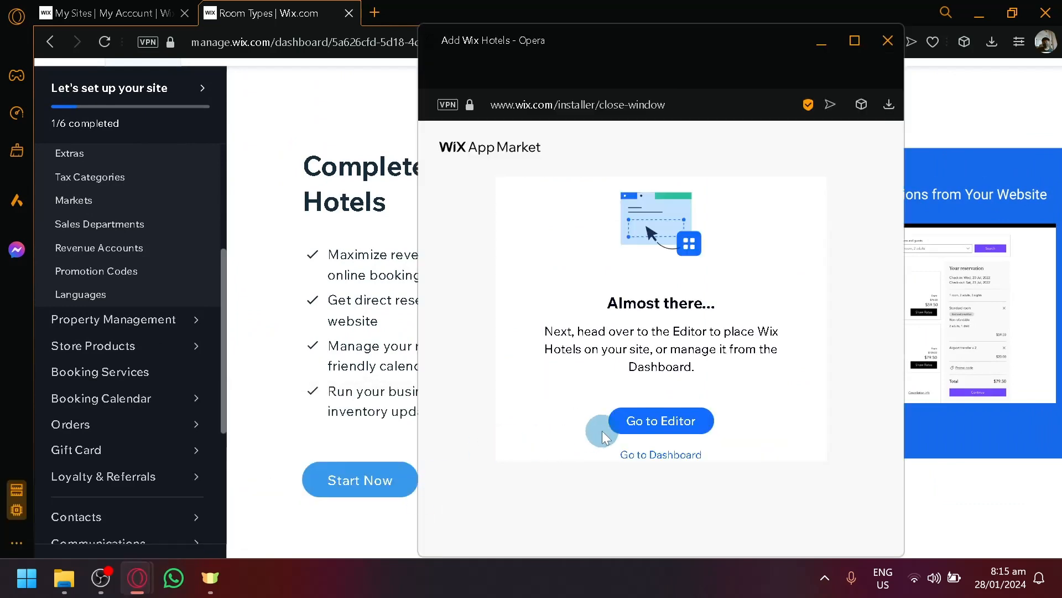
# - Leave the installer for the dashboard's Property Setup Overview of the Hotel site
pyautogui.click(698, 425)
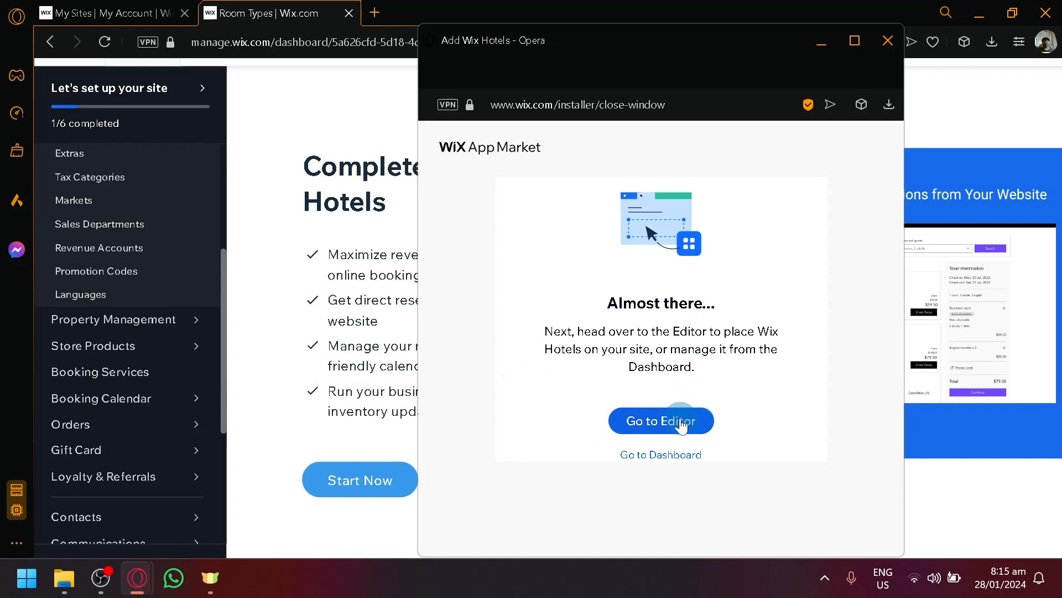
pyautogui.click(681, 424)
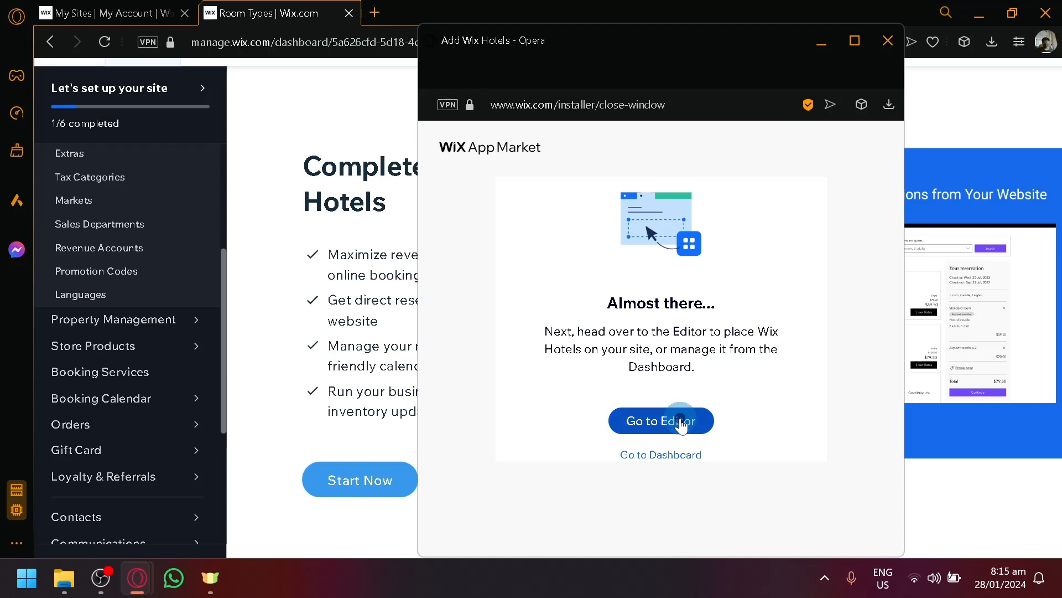
pyautogui.click(648, 457)
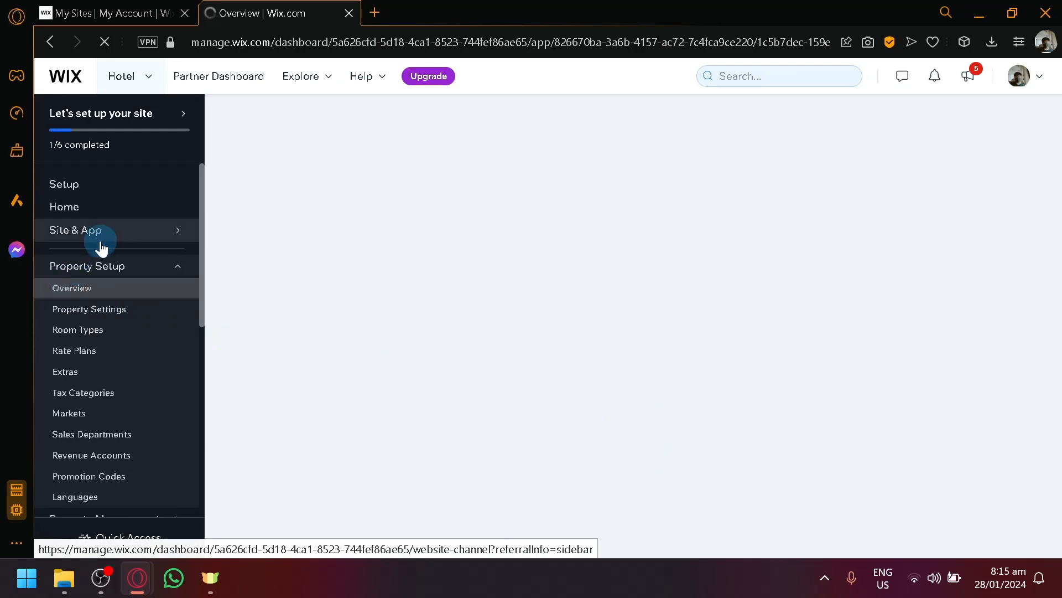
pyautogui.scroll(-8, 106, 332)
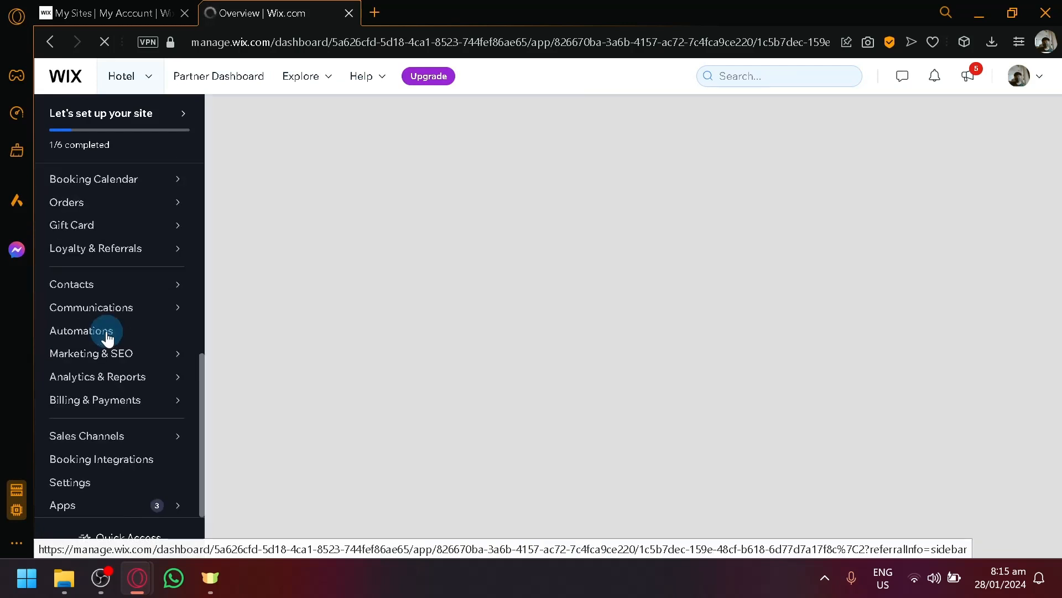
pyautogui.scroll(2, 127, 282)
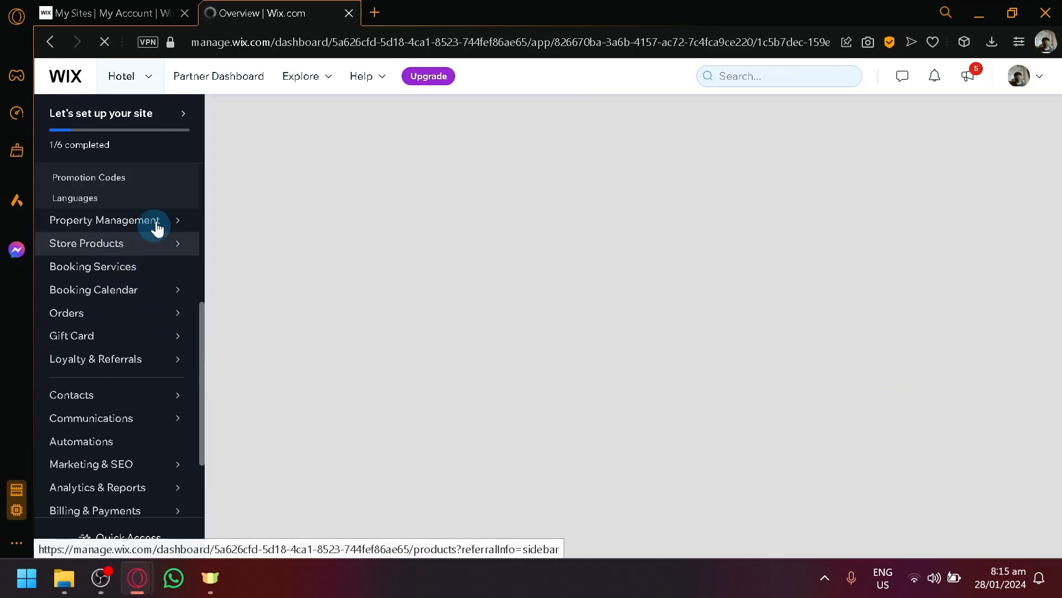
pyautogui.moveTo(157, 222)
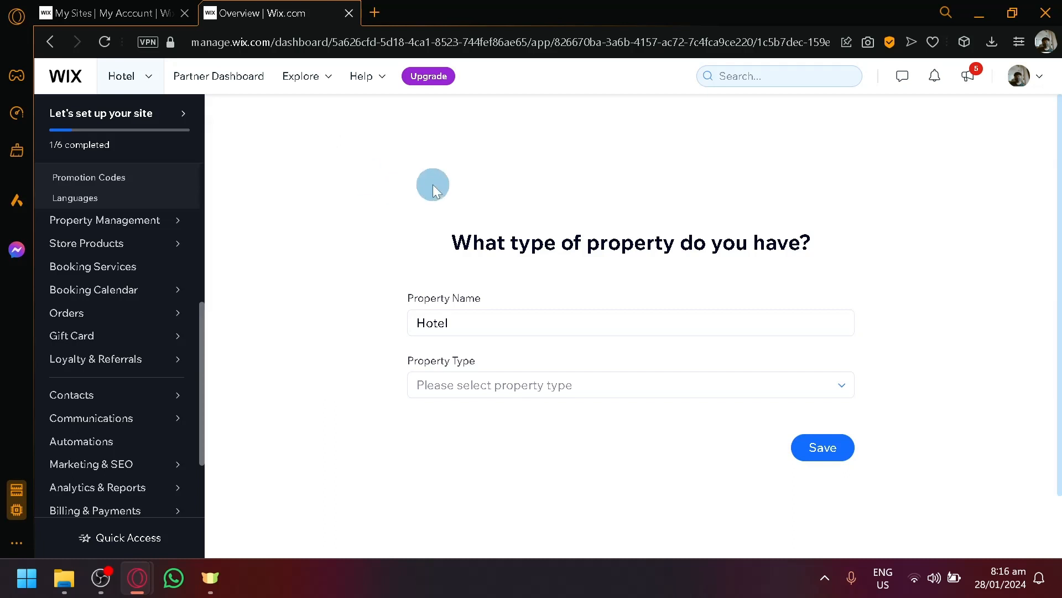
# - Rename the property to 'Hotel.', keep property type Hotel, and save
pyautogui.click(478, 390)
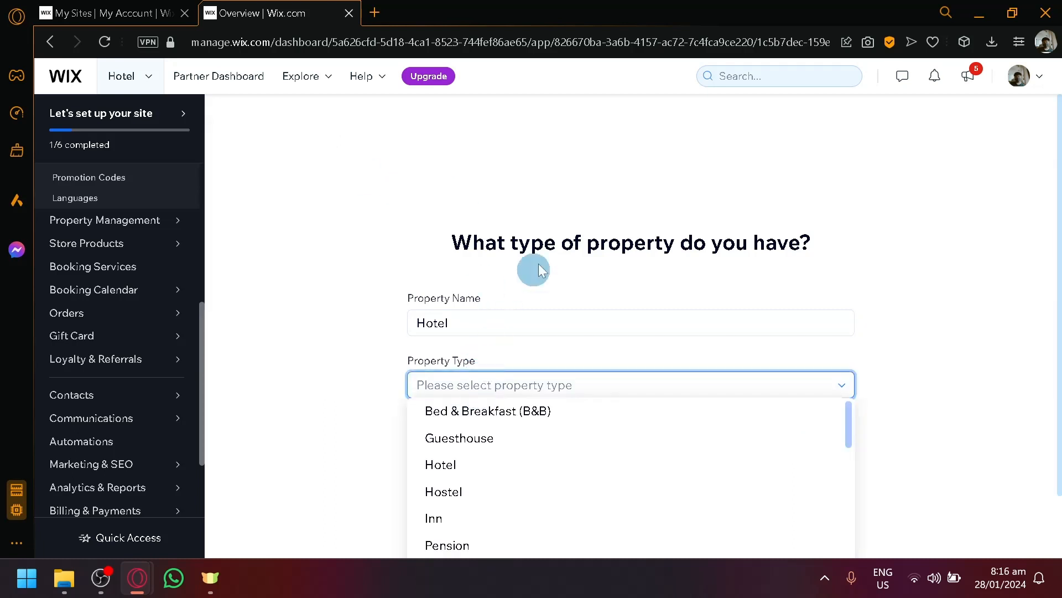
pyautogui.click(471, 463)
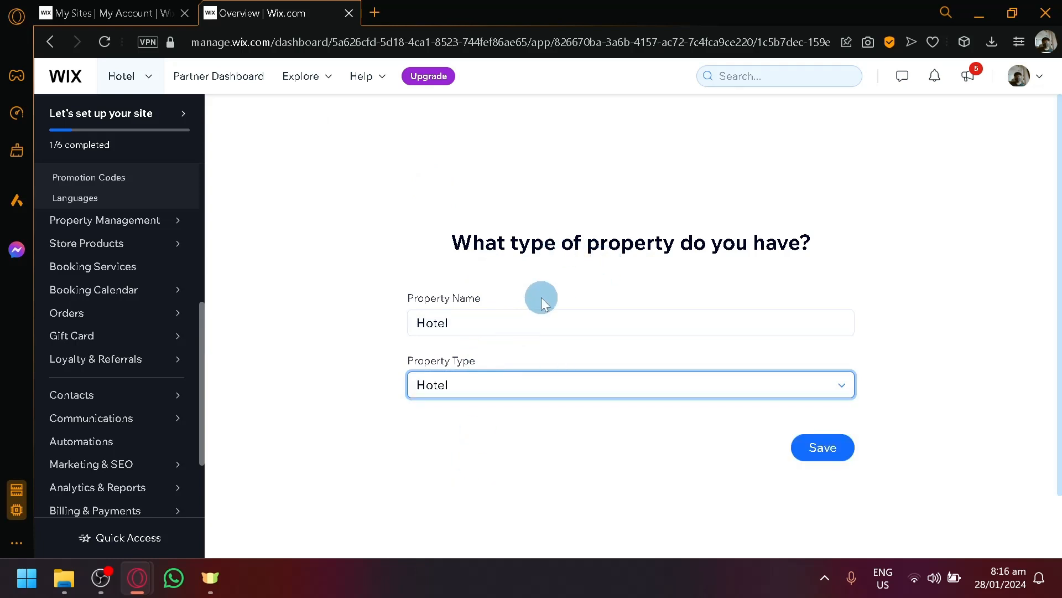
pyautogui.doubleClick(570, 323)
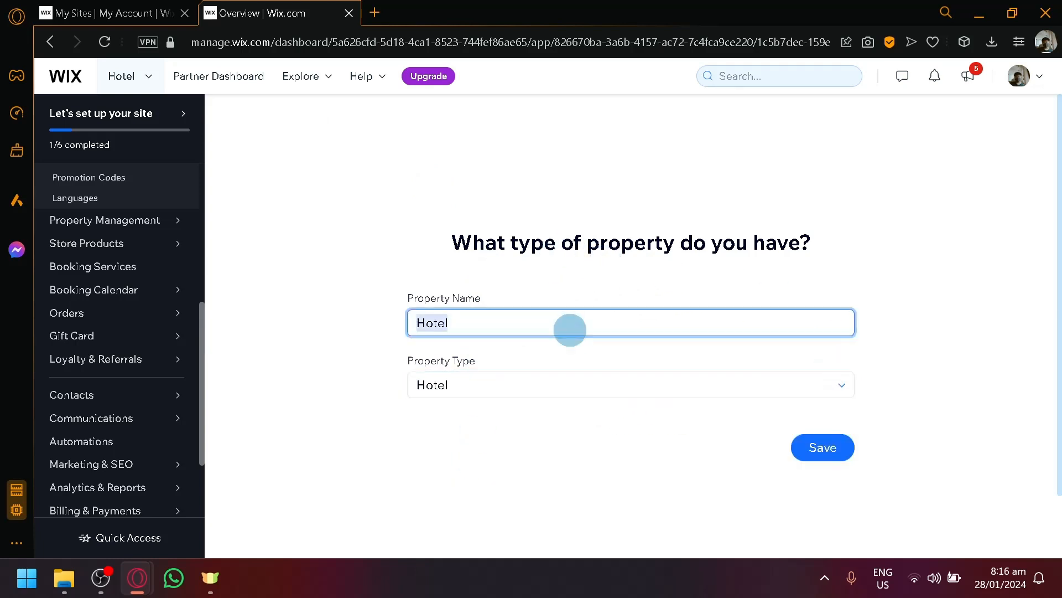
pyautogui.doubleClick(570, 322)
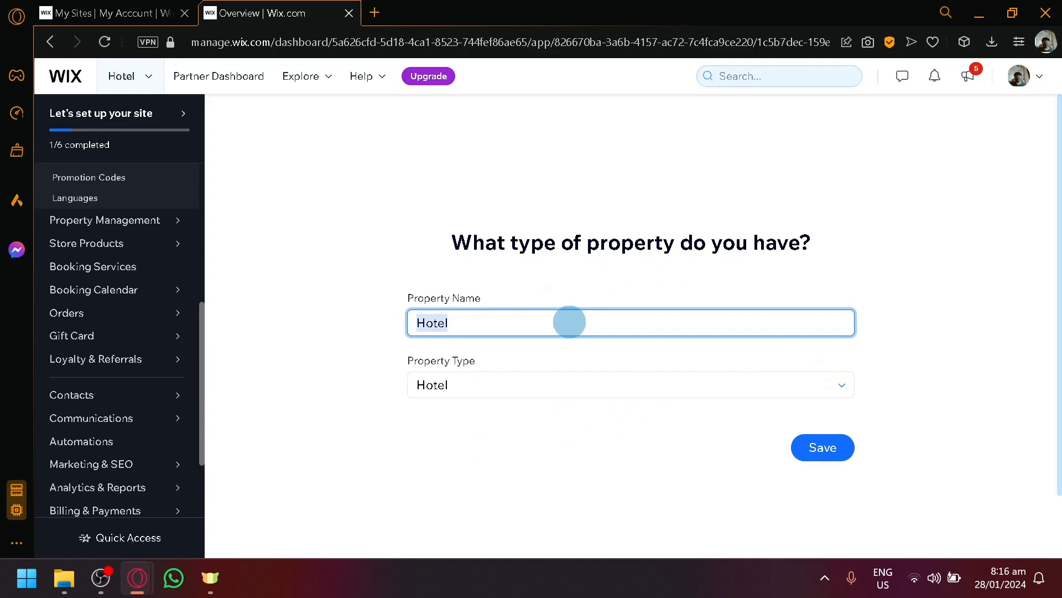
pyautogui.click(570, 322)
pyautogui.write('.')
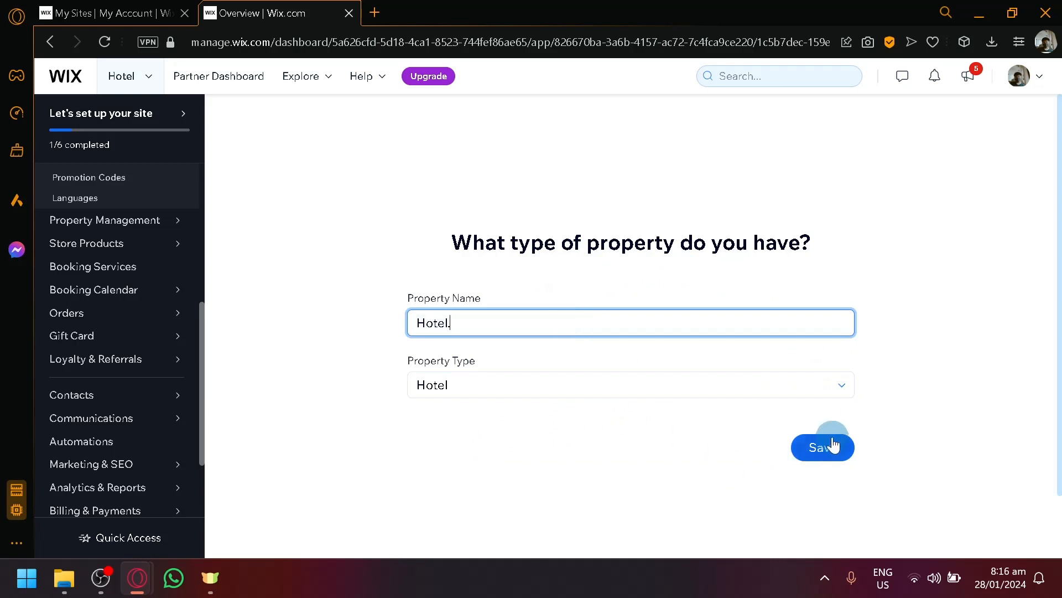
pyautogui.click(663, 390)
pyautogui.scroll(-2, 626, 491)
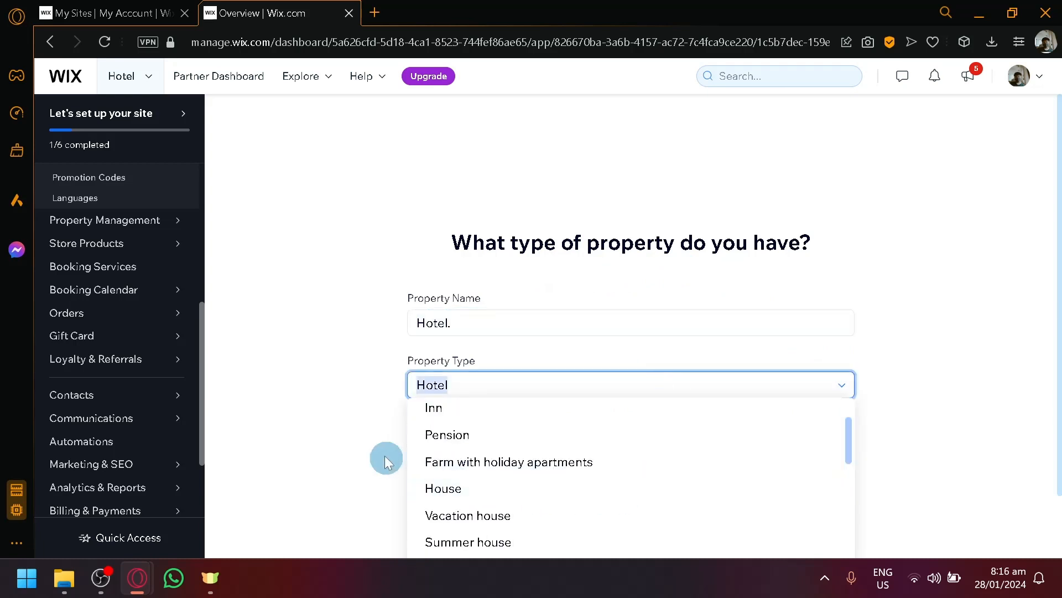
pyautogui.click(544, 429)
pyautogui.click(814, 462)
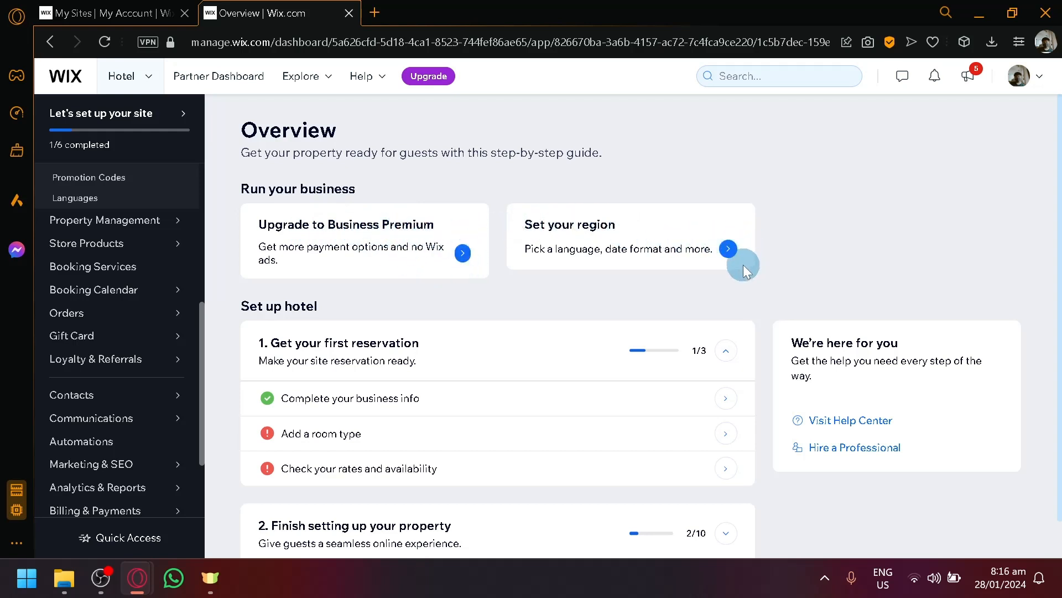
# - Review the Language & Region settings: English site language, English - Philippines format
pyautogui.click(732, 245)
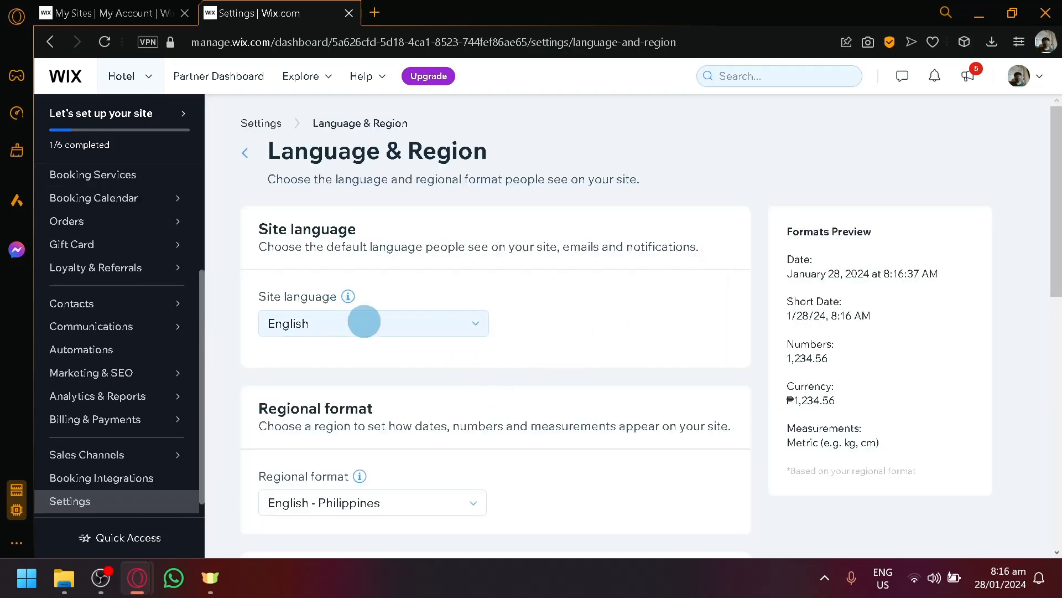
pyautogui.scroll(-2, 443, 439)
pyautogui.scroll(-6, 472, 373)
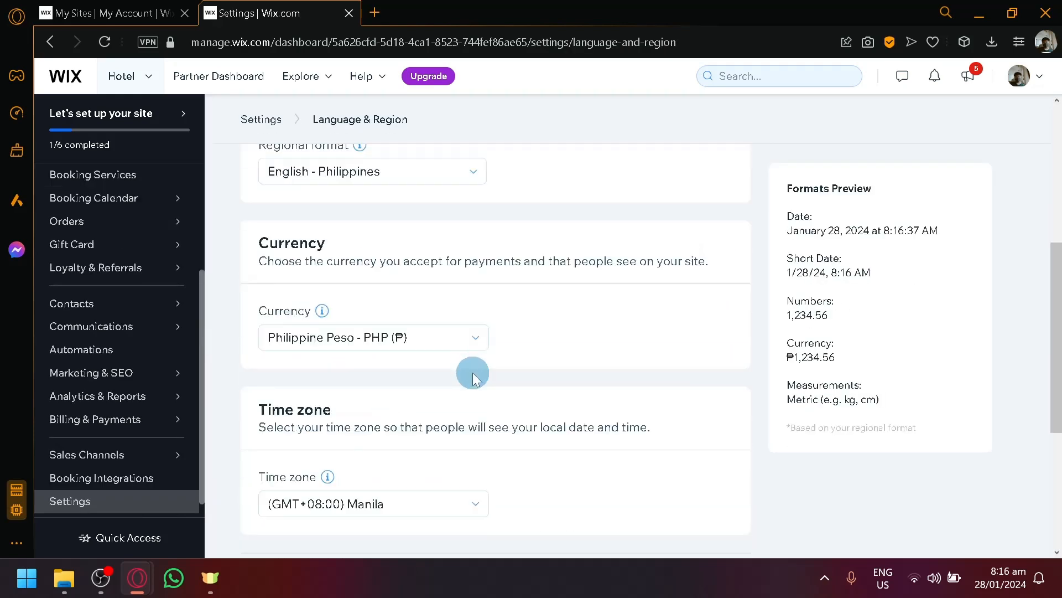
pyautogui.scroll(-3, 471, 376)
pyautogui.scroll(8, 463, 368)
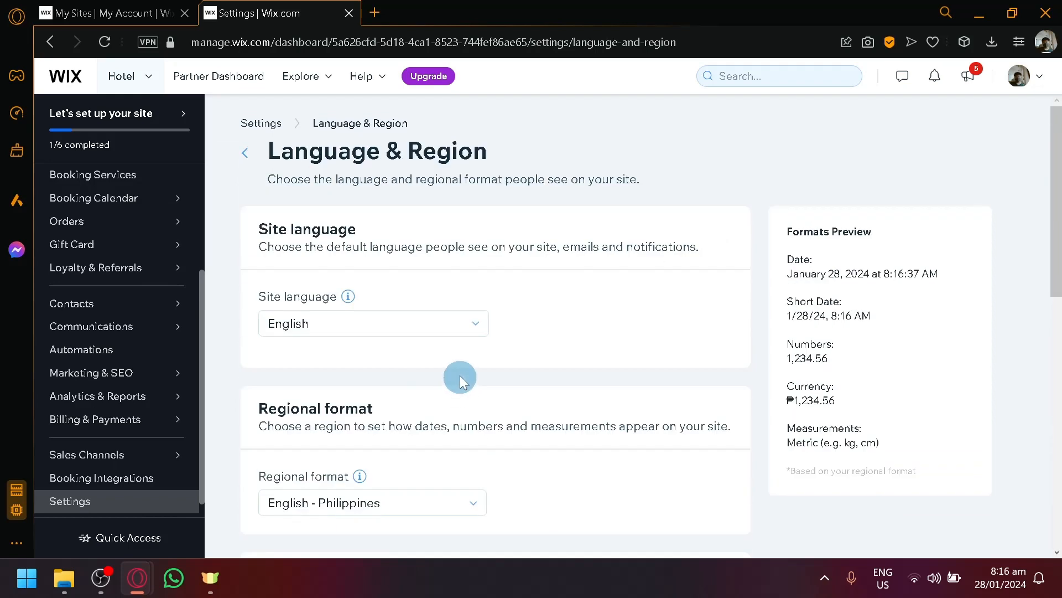
pyautogui.scroll(-4, 332, 315)
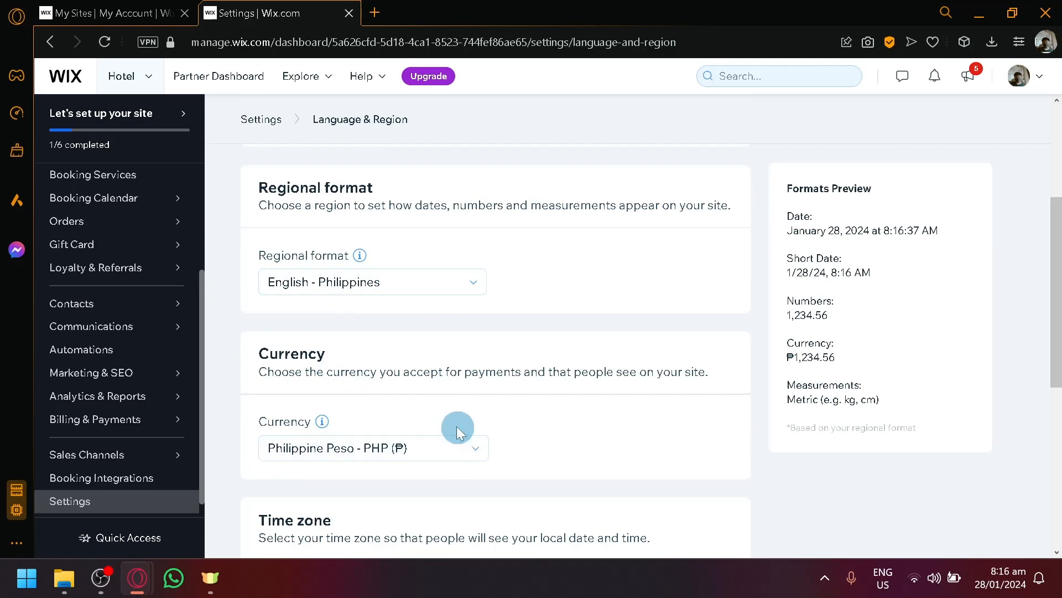
pyautogui.scroll(4, 420, 437)
pyautogui.scroll(5, 89, 232)
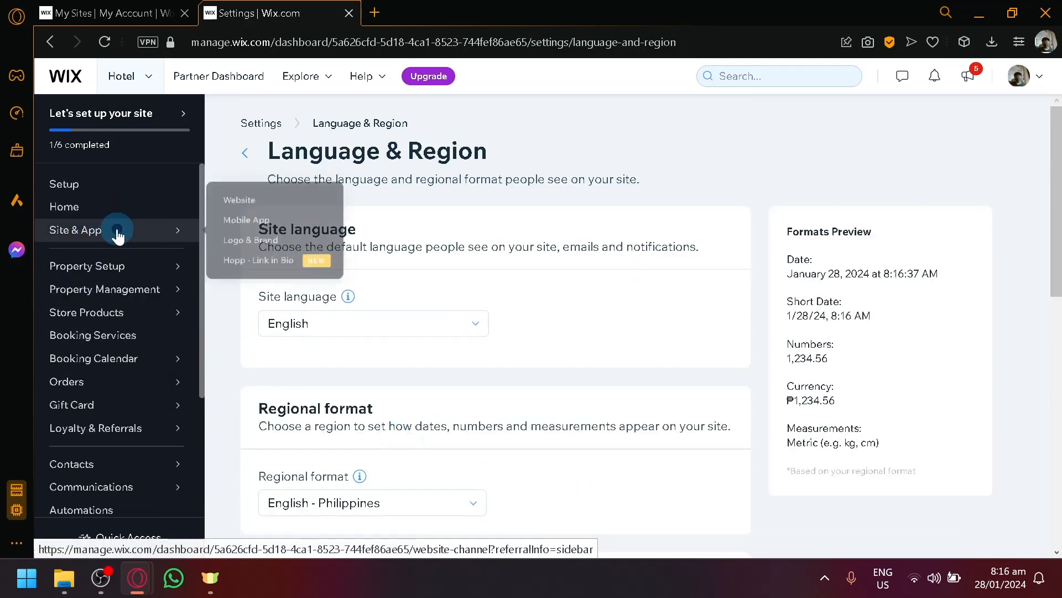
# - Return through Site & App to the Property Setup Overview checklist at 1/3
pyautogui.click(118, 235)
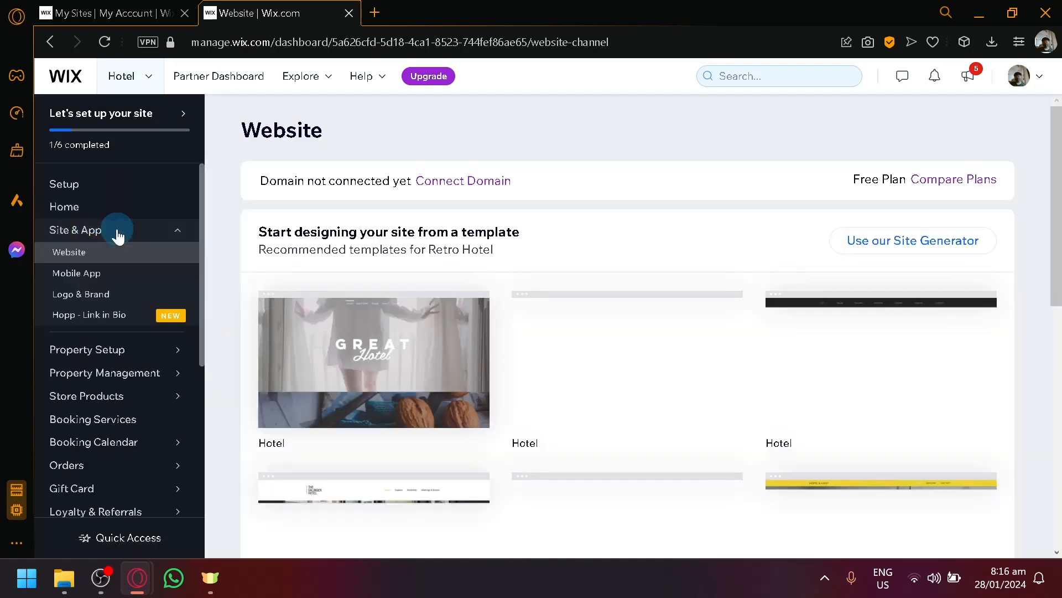
pyautogui.click(125, 347)
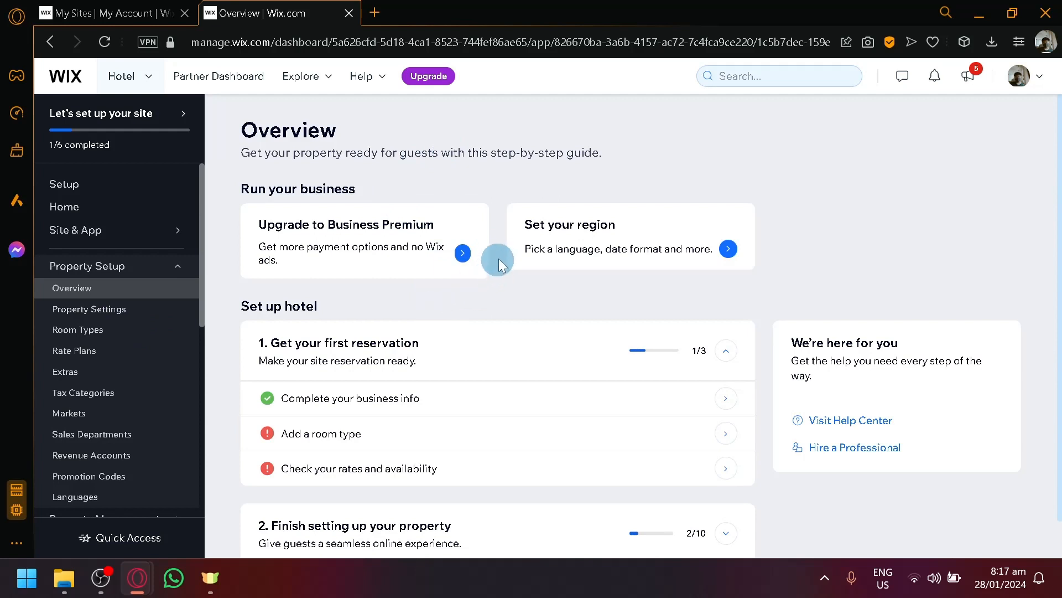
# - Start the checklist's Add a room type step under Get your first reservation
pyautogui.moveTo(69, 241)
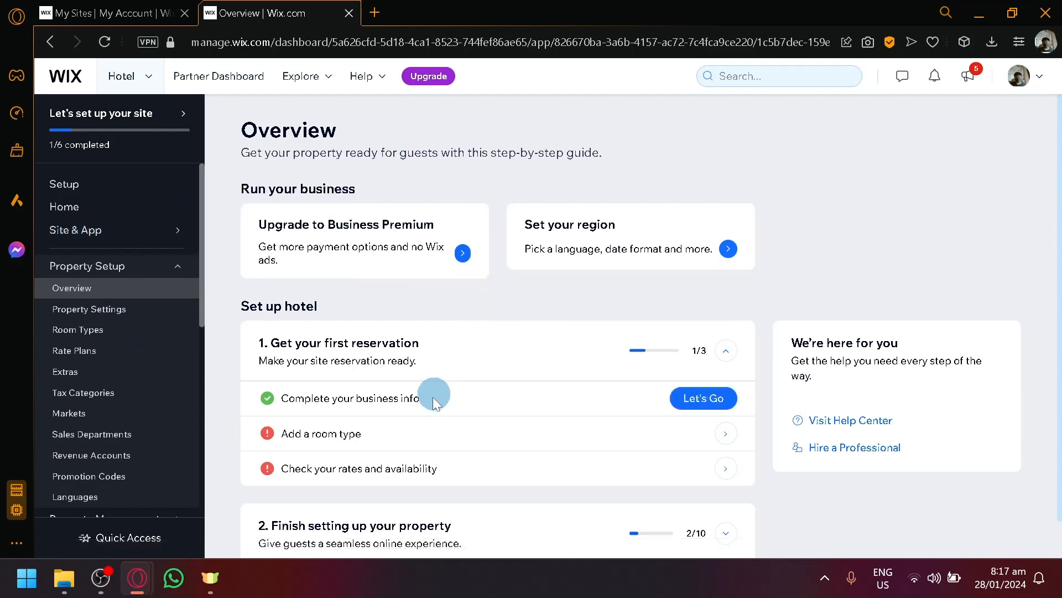
pyautogui.moveTo(387, 483)
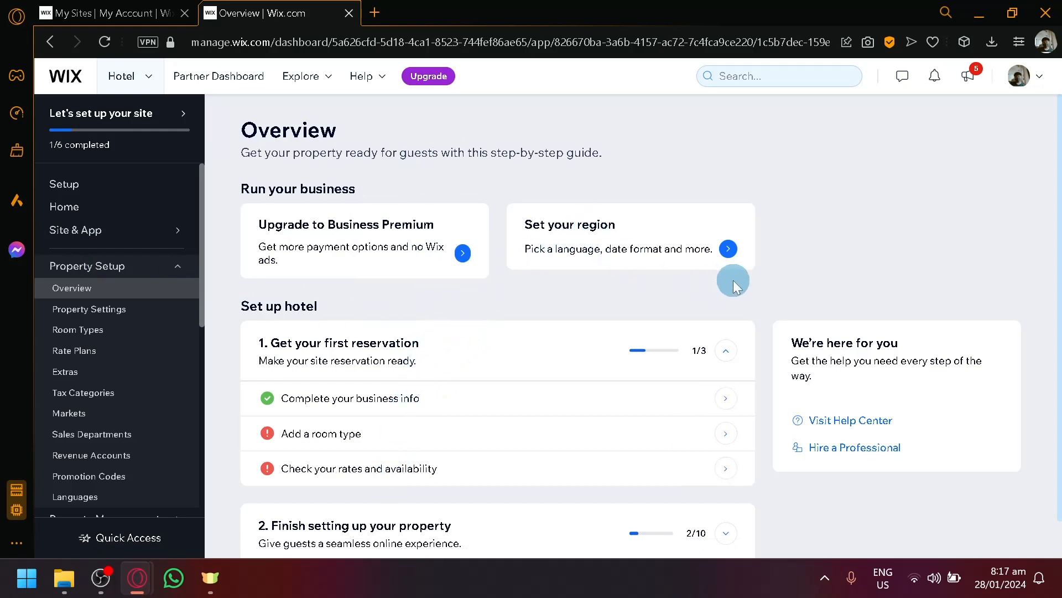
pyautogui.scroll(-1, 733, 286)
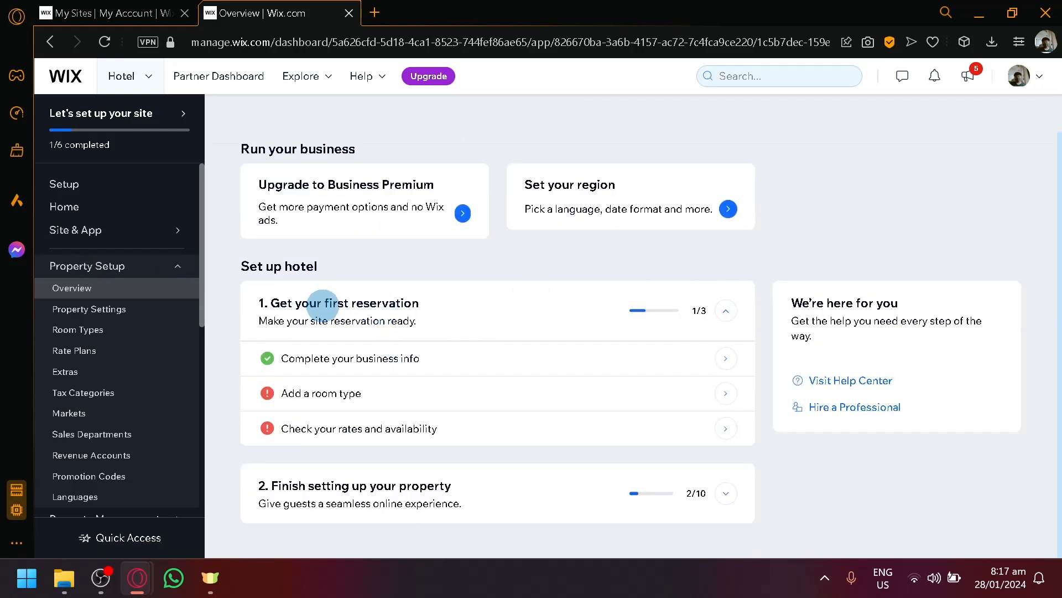
pyautogui.moveTo(547, 365)
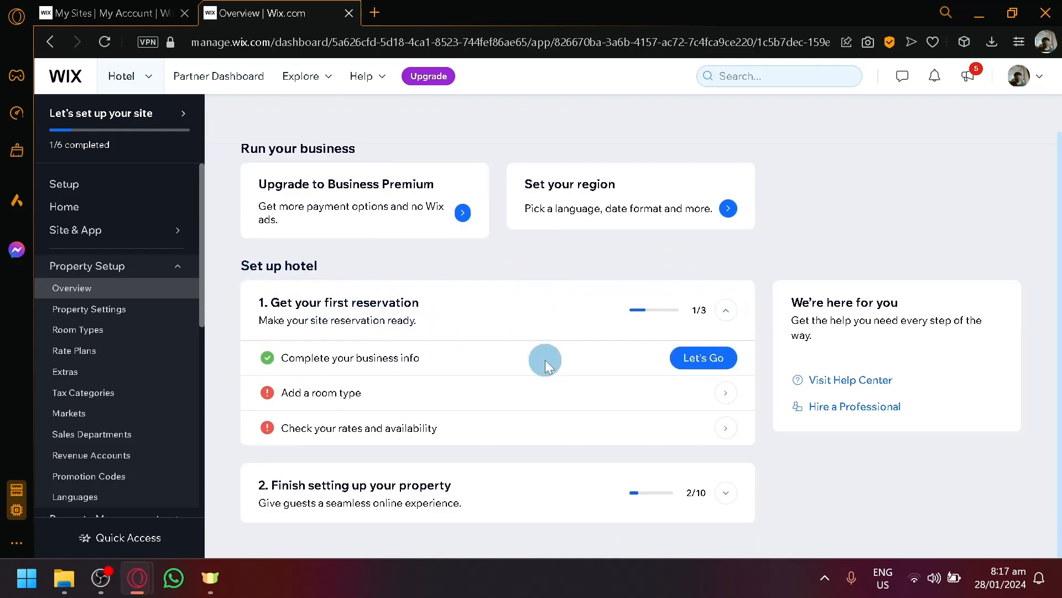
pyautogui.click(703, 394)
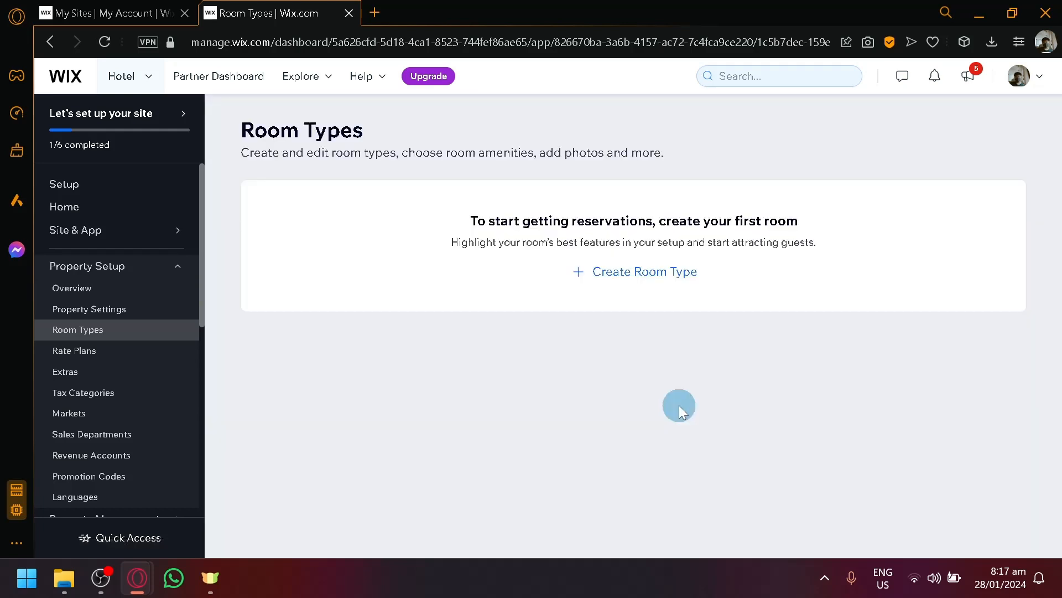
# - Create a new room type of kind Apartment and continue to room details
pyautogui.click(631, 272)
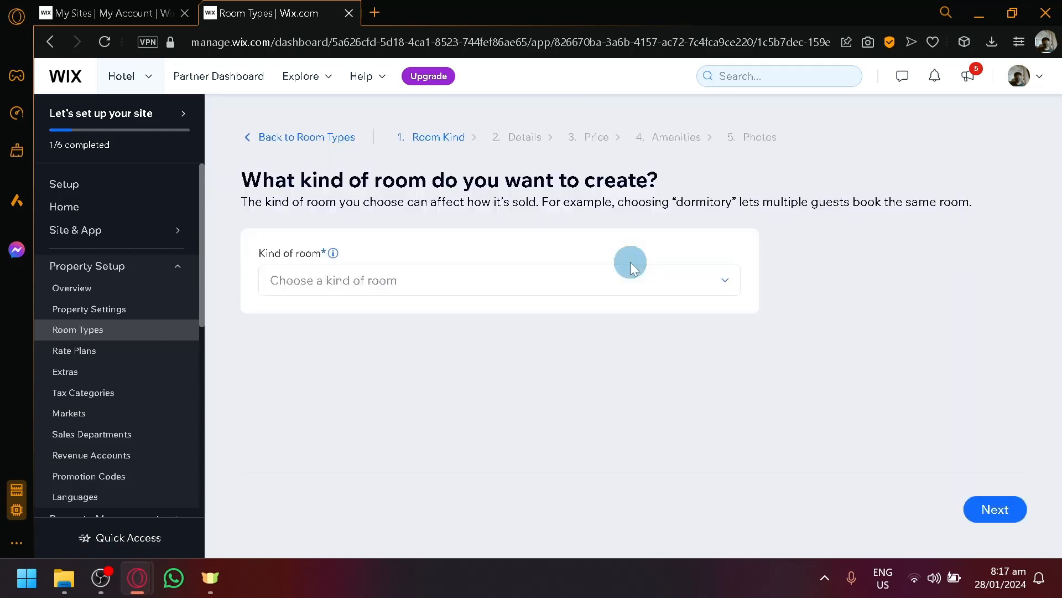
pyautogui.click(388, 278)
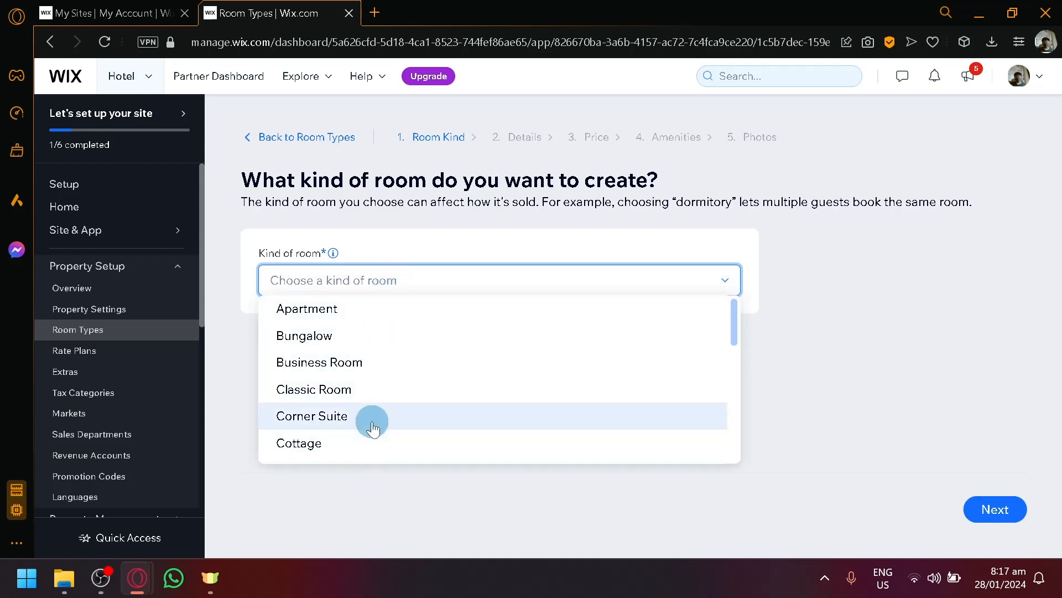
pyautogui.click(414, 308)
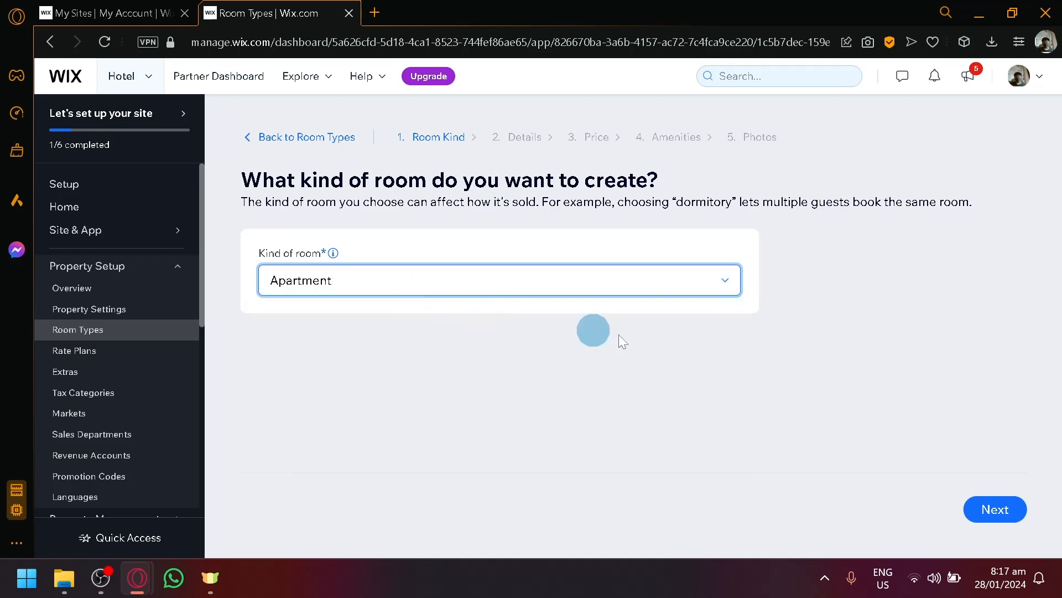
pyautogui.click(994, 510)
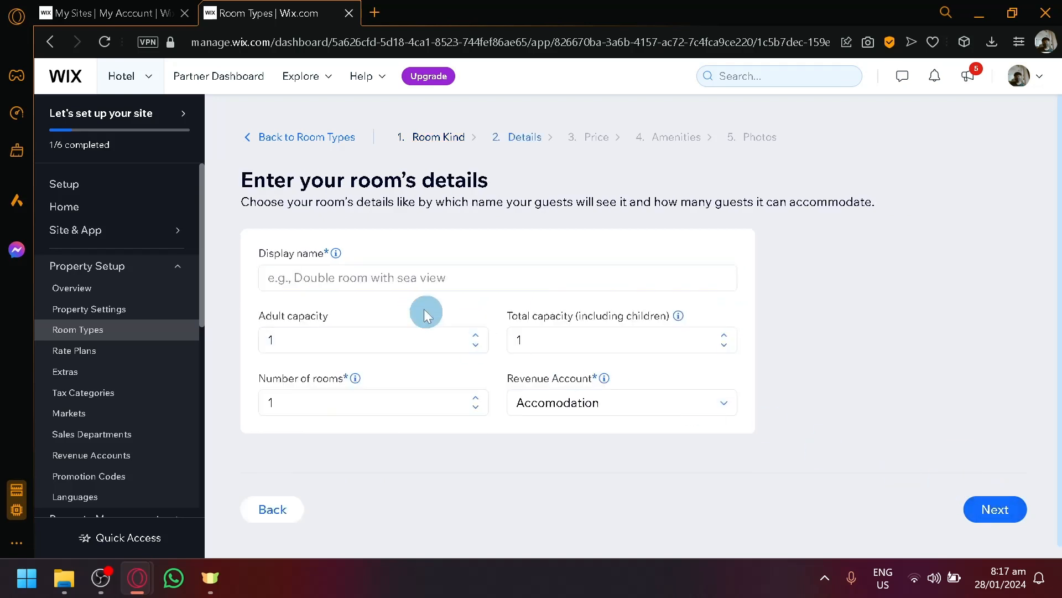
# - Name the room type 'High rise view'
pyautogui.click(398, 279)
pyautogui.click(584, 219)
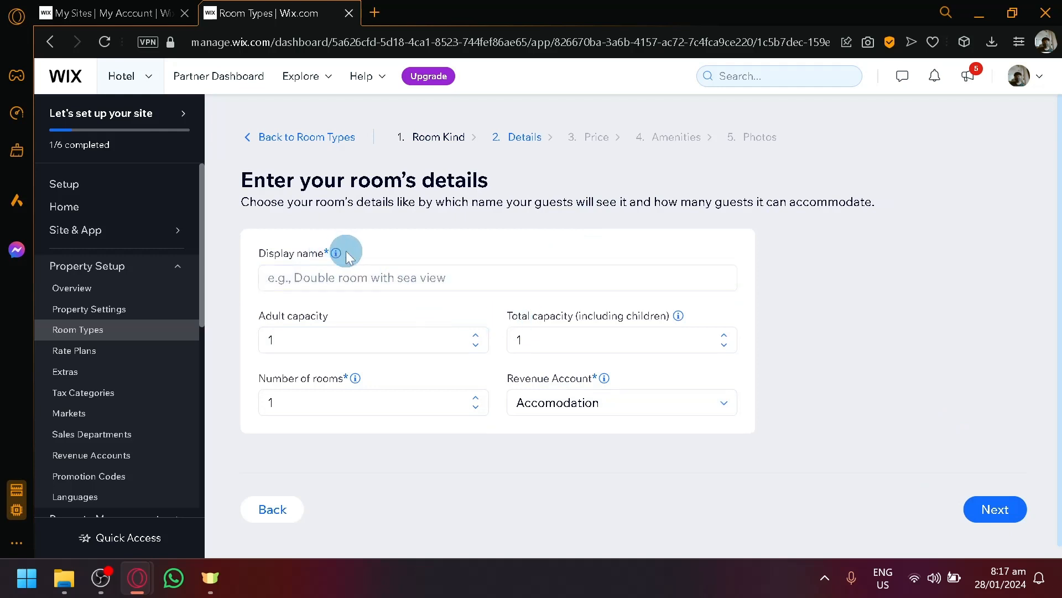
pyautogui.moveTo(338, 255)
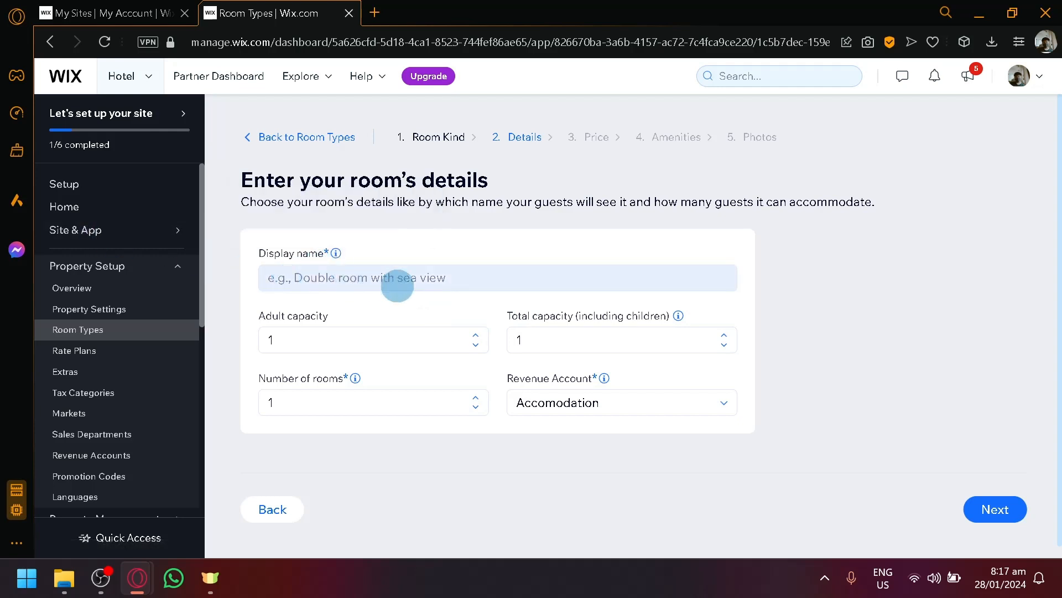
pyautogui.click(358, 270)
pyautogui.write('d')
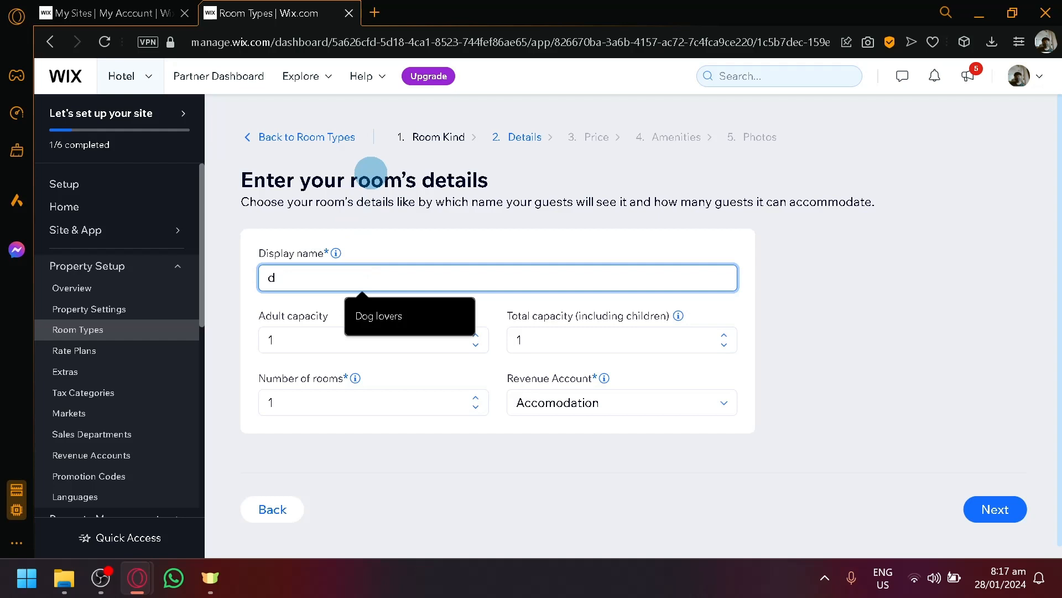
pyautogui.write('Window view to')
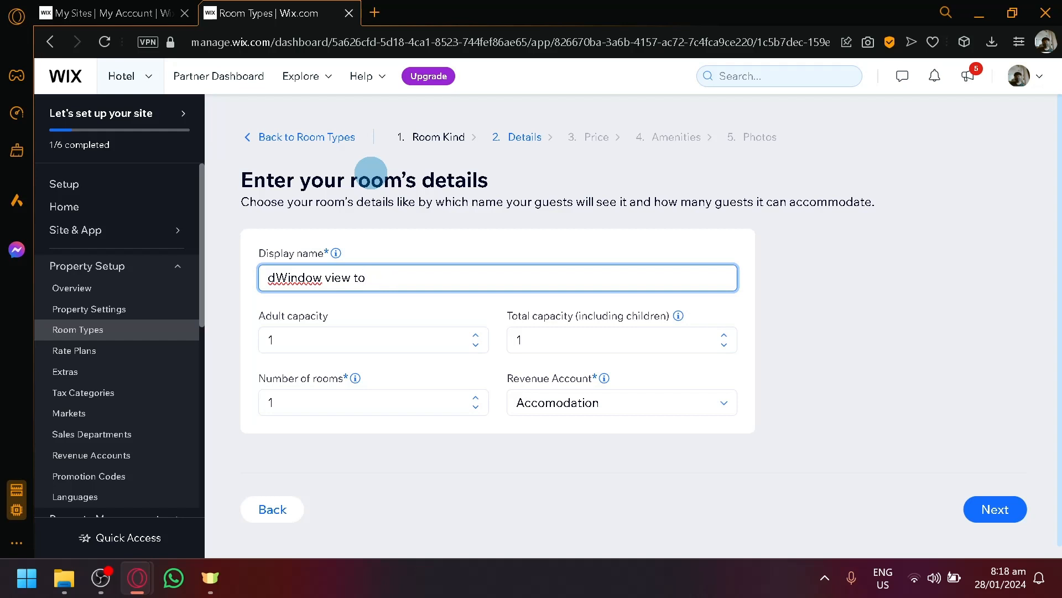
pyautogui.press('BackSpace')
pyautogui.press('BackSpace')
pyautogui.press('BackSpace')
pyautogui.press('BackSpace')
pyautogui.press('BackSpace')
pyautogui.press('BackSpace')
pyautogui.press('BackSpace')
pyautogui.press('BackSpace')
pyautogui.press('BackSpace')
pyautogui.press('BackSpace')
pyautogui.press('BackSpace')
pyautogui.write('High rise view')
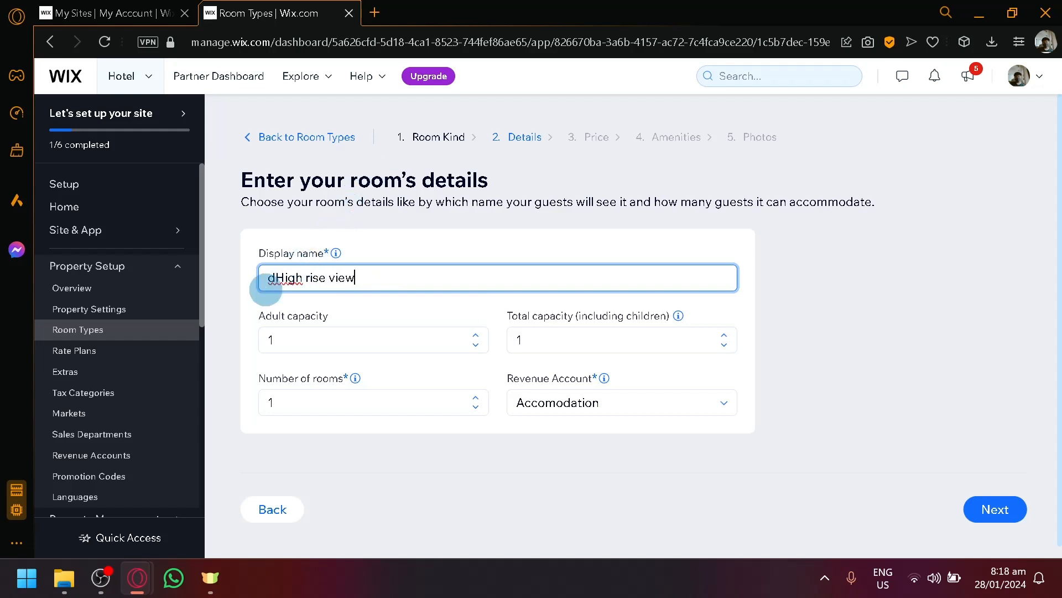
pyautogui.click(271, 278)
pyautogui.press('BackSpace')
# - Set adult capacity to 4, keep the Accomodation revenue account, and continue to pricing
pyautogui.click(394, 334)
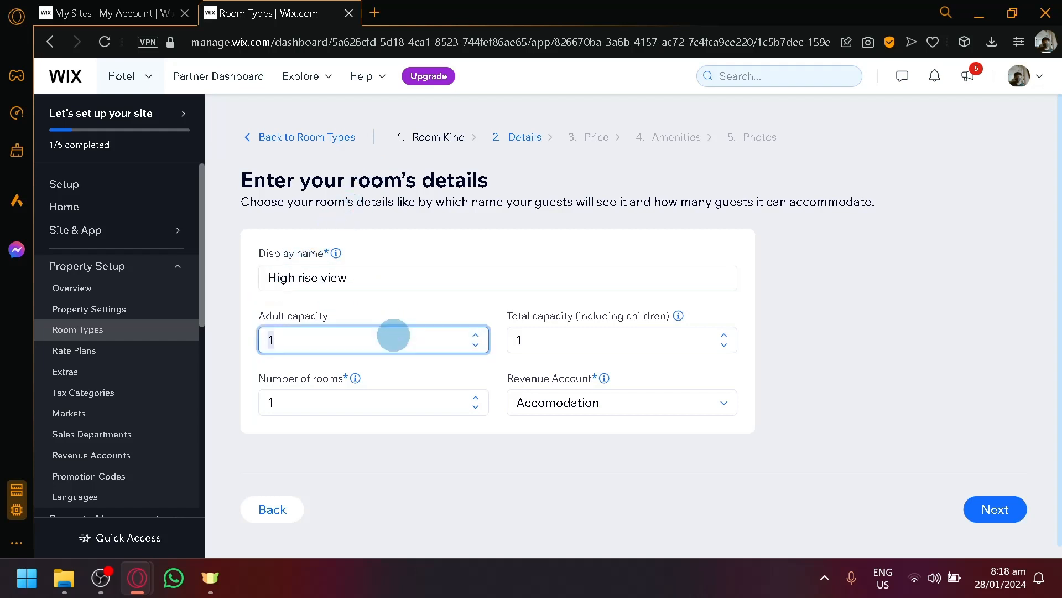
pyautogui.click(476, 336)
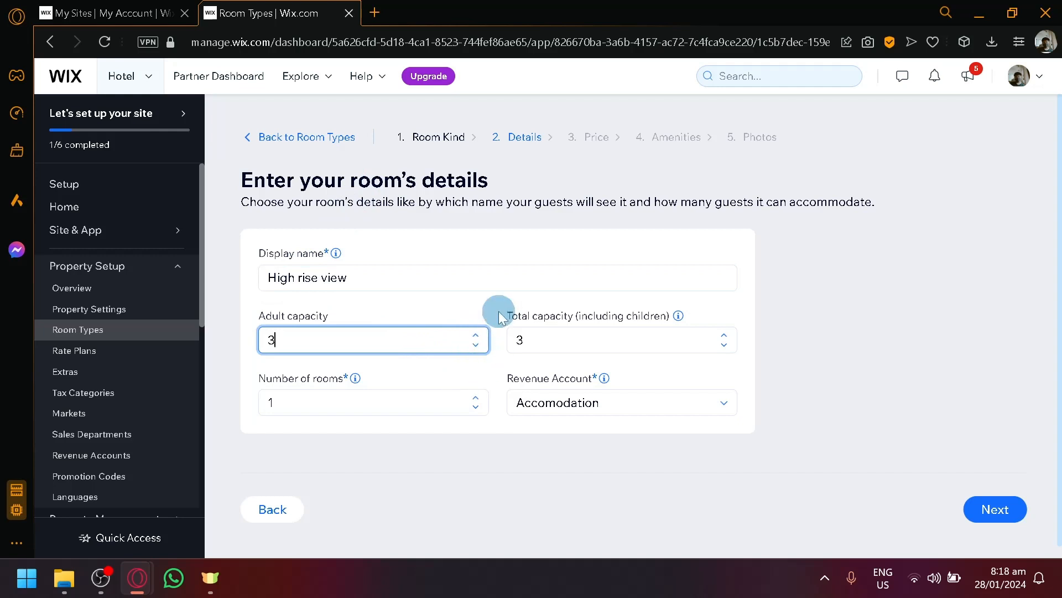
pyautogui.click(476, 336)
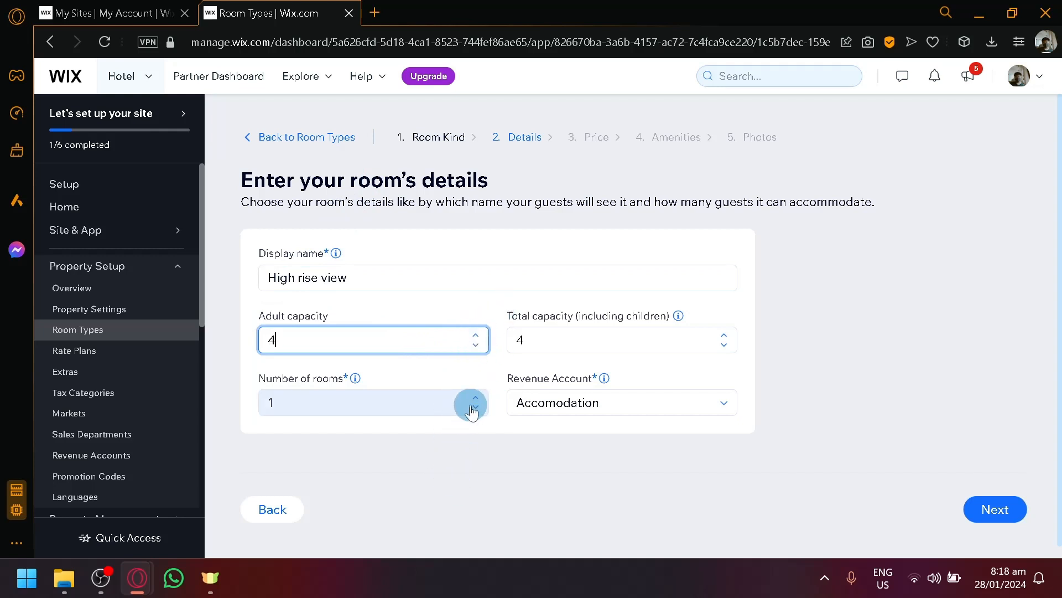
pyautogui.click(611, 404)
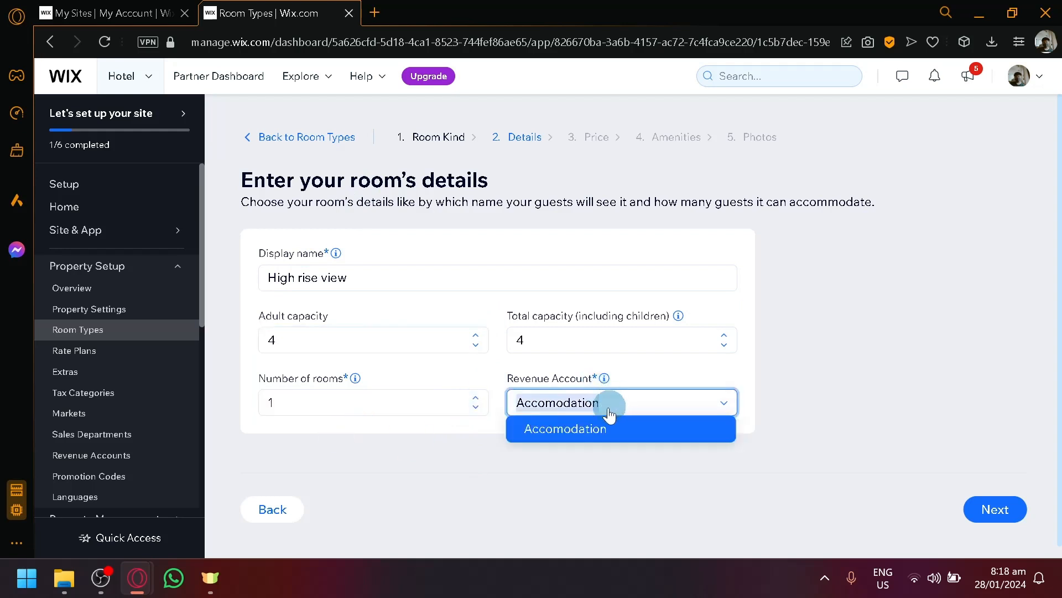
pyautogui.click(611, 428)
pyautogui.click(988, 513)
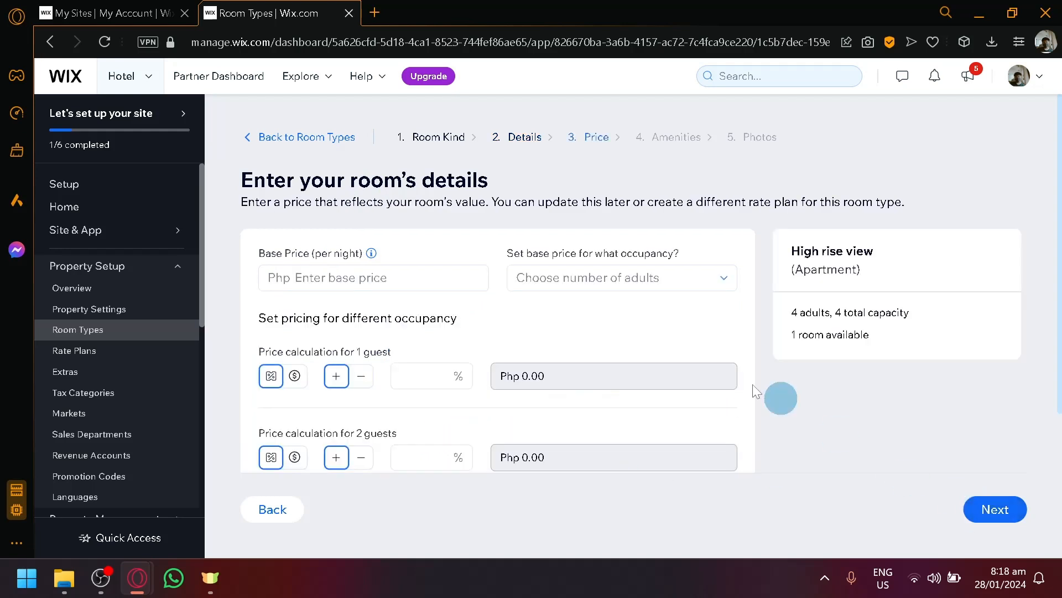
# - Set the base price to 5000 per night, leaving the 1-guest adjustment unchanged
pyautogui.click(338, 276)
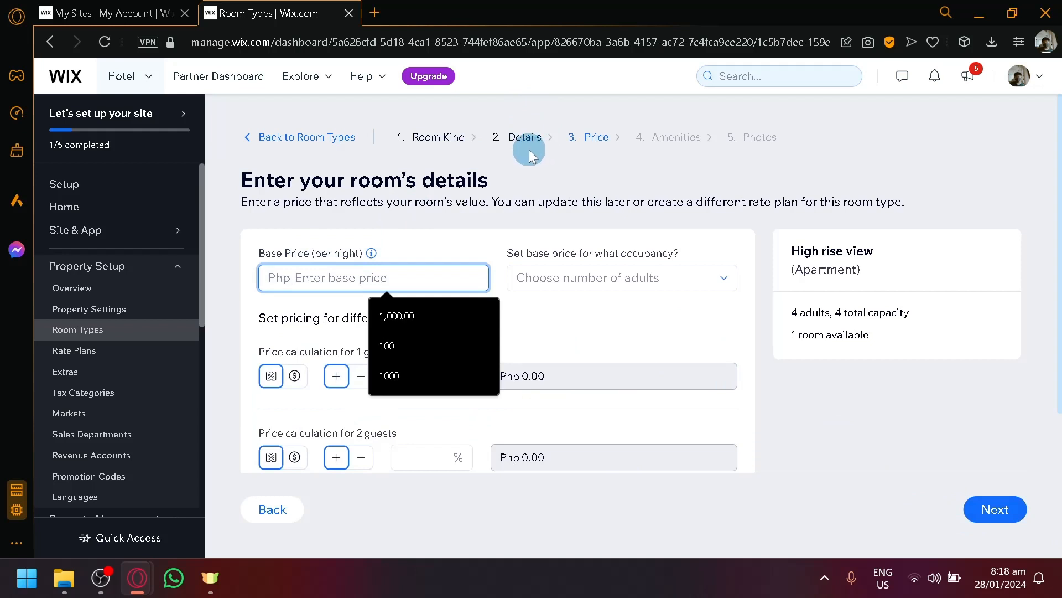
pyautogui.write('500')
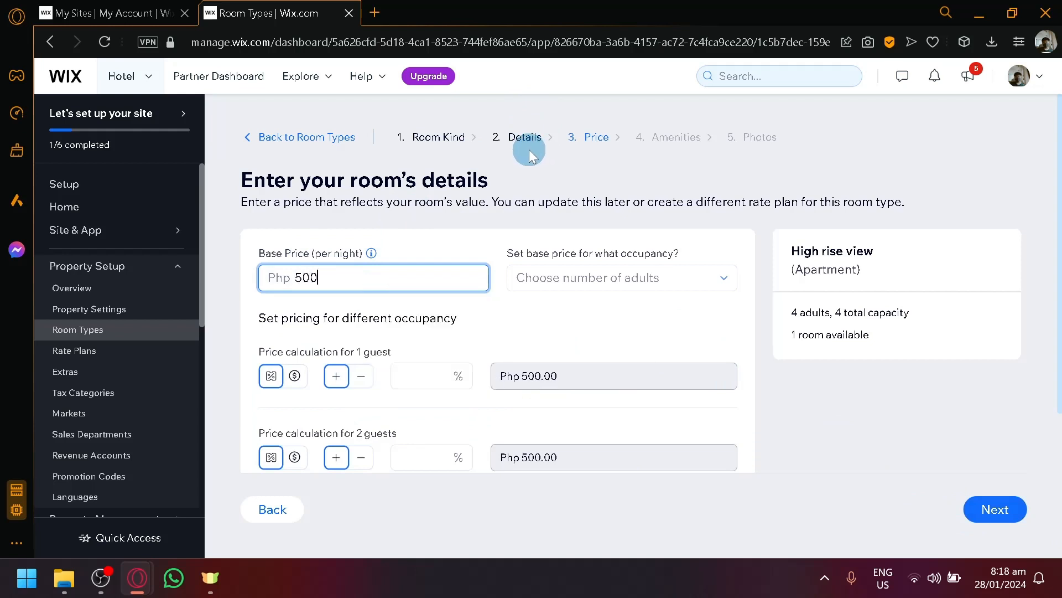
pyautogui.write('0')
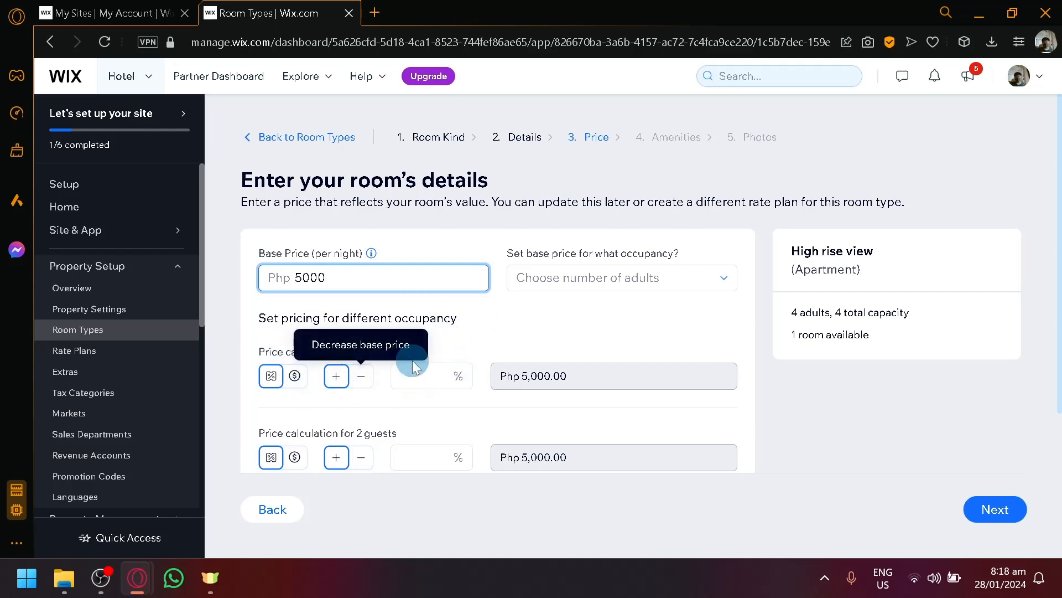
pyautogui.click(361, 377)
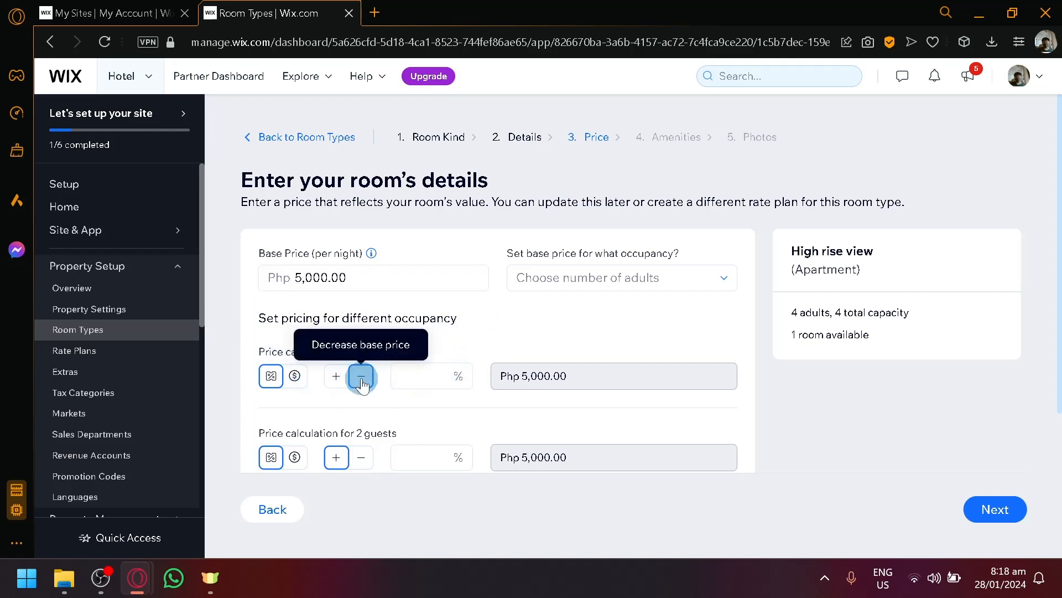
pyautogui.click(336, 376)
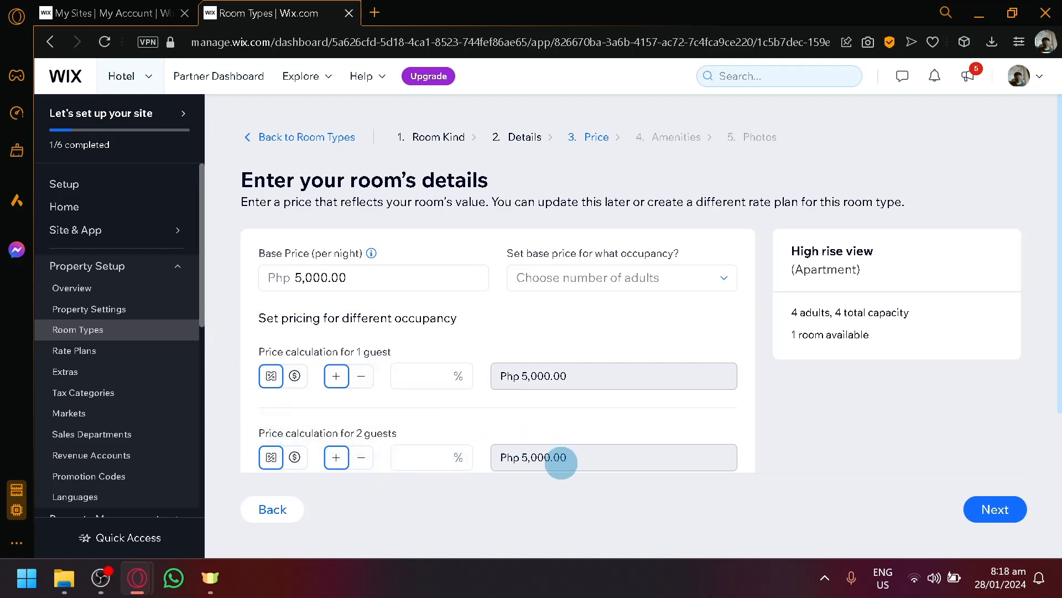
# - Give the 2-guest rate a 10% discount instead of a surcharge
pyautogui.click(429, 457)
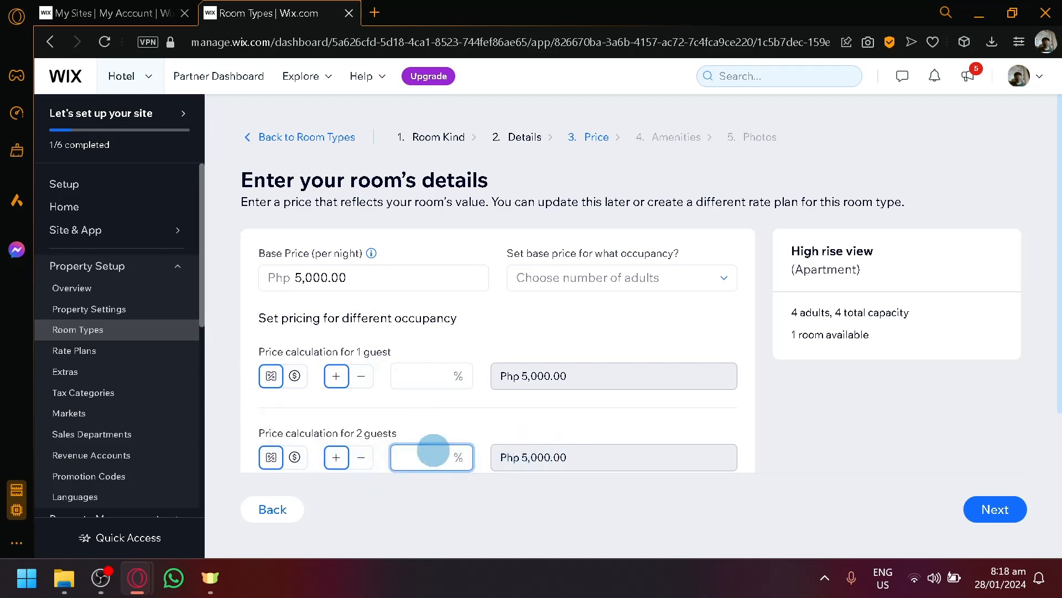
pyautogui.write('20')
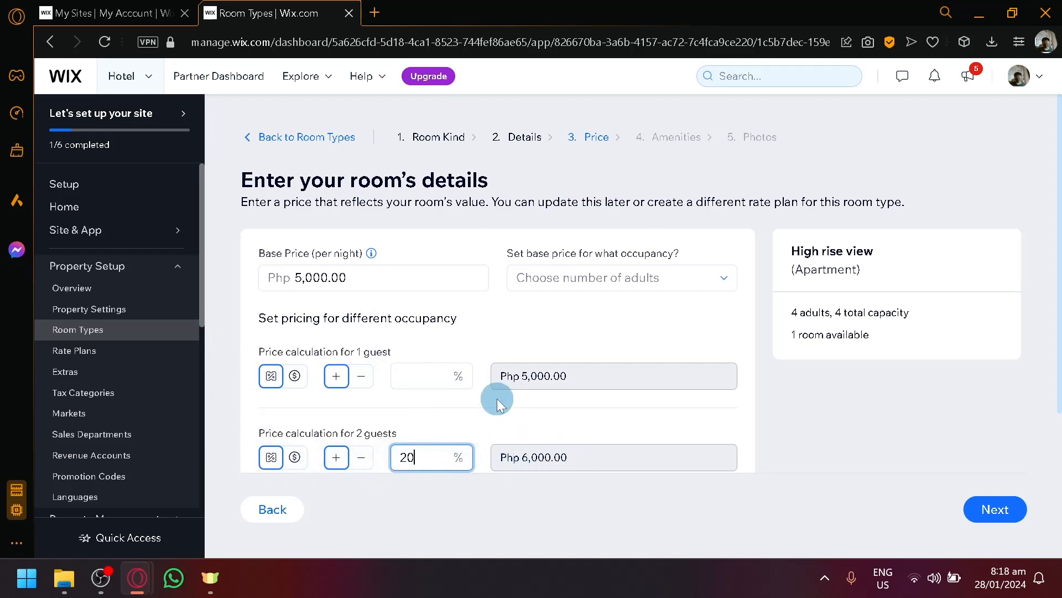
pyautogui.press('BackSpace')
pyautogui.press('BackSpace')
pyautogui.click(365, 466)
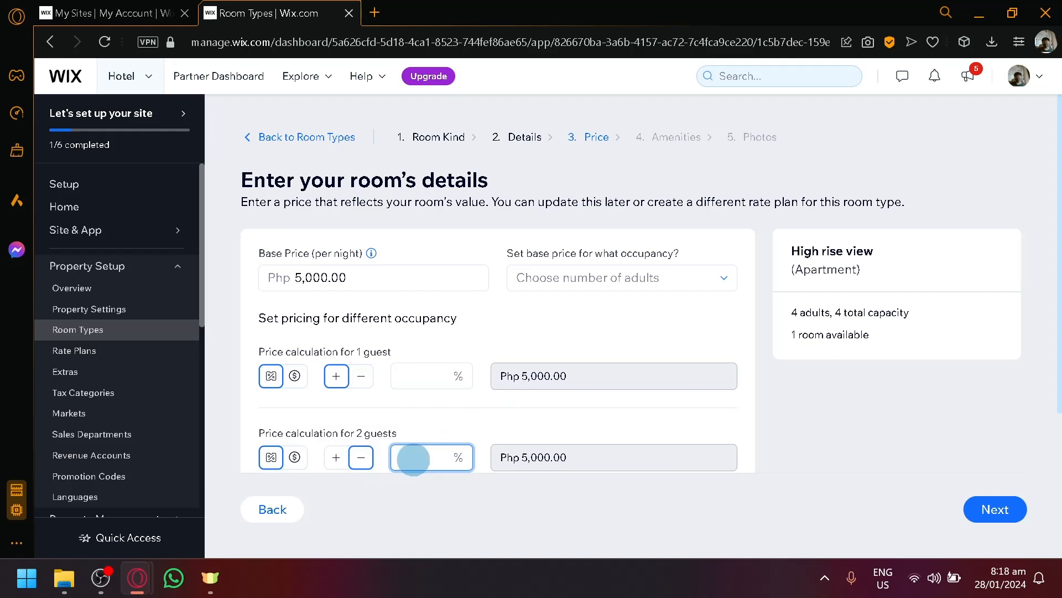
pyautogui.write('10')
pyautogui.scroll(-4, 581, 363)
pyautogui.scroll(2, 858, 367)
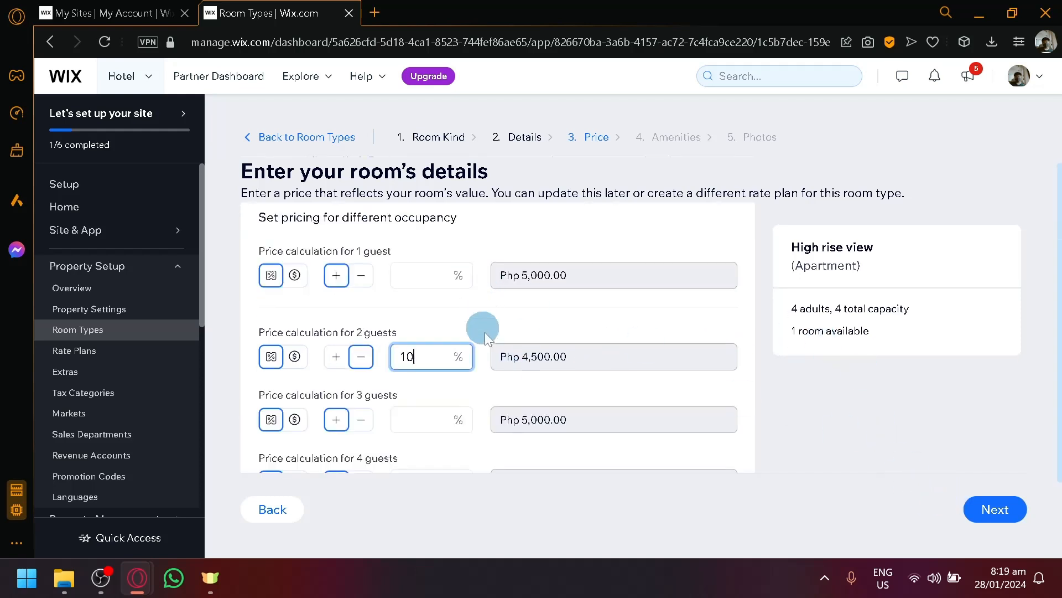
pyautogui.scroll(-2, 484, 338)
# - Leave the 3-guest percentage adjustment empty and advance to amenities
pyautogui.click(421, 311)
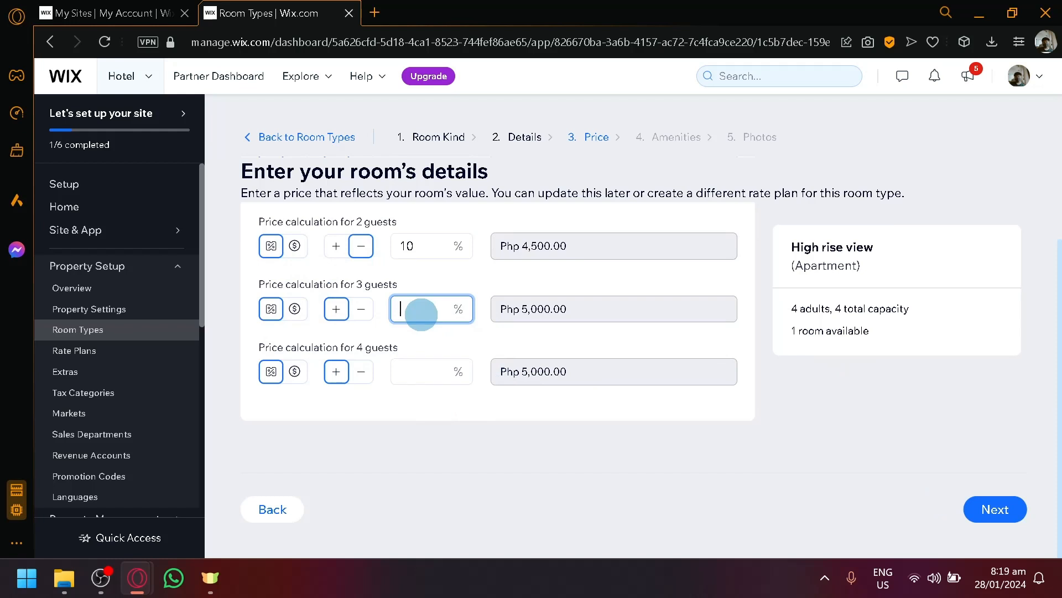
pyautogui.write('2')
pyautogui.press('BackSpace')
pyautogui.write('1')
pyautogui.press('BackSpace')
pyautogui.press('BackSpace')
pyautogui.click(1016, 514)
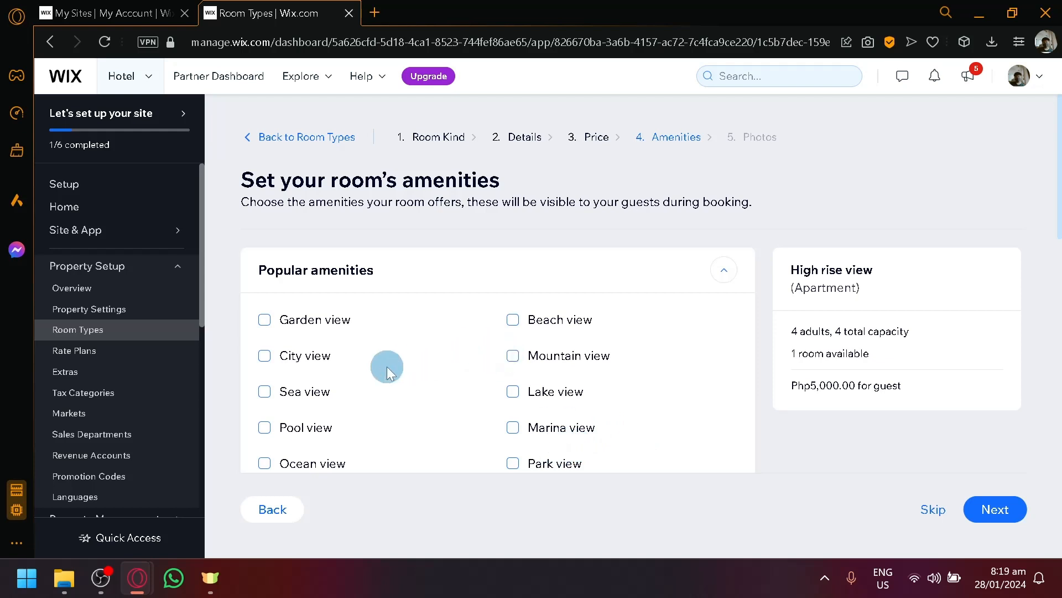
# - Tick City view, Equipped kitchen, Cable TV and Working room, then continue to photos
pyautogui.click(264, 356)
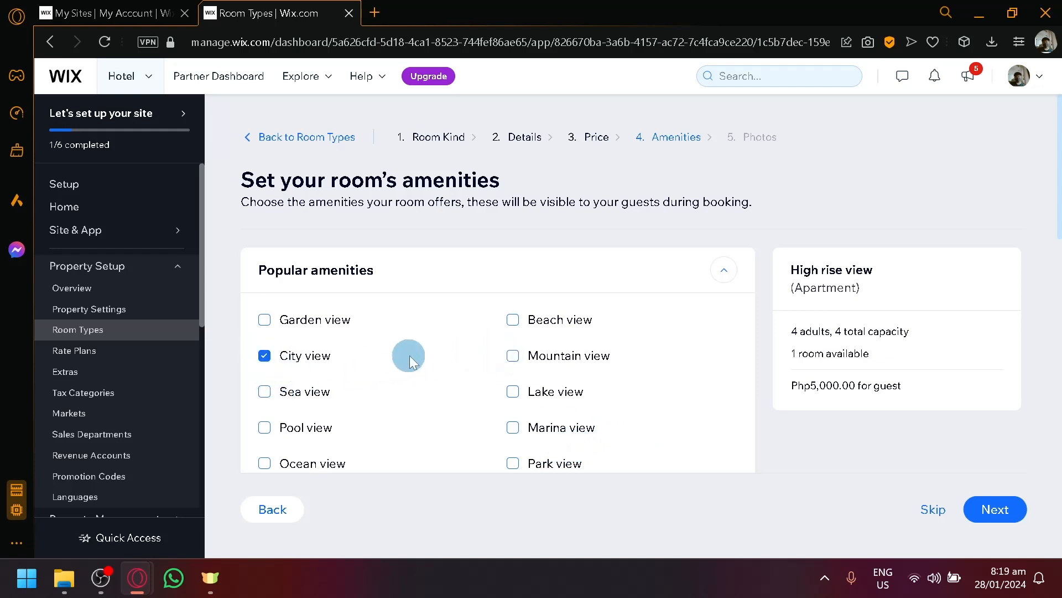
pyautogui.scroll(-2, 514, 415)
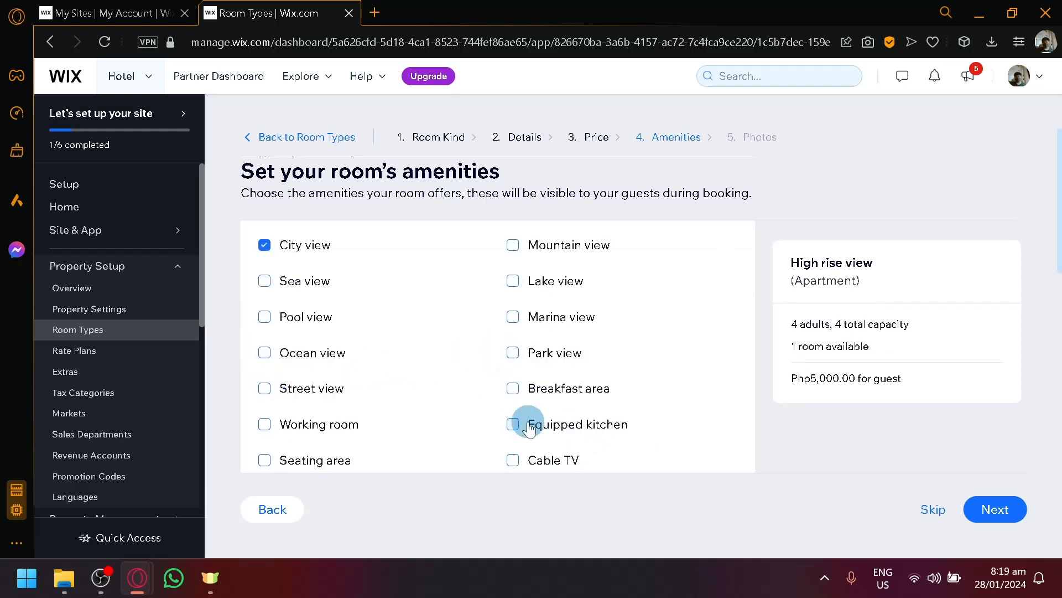
pyautogui.click(514, 424)
pyautogui.click(513, 465)
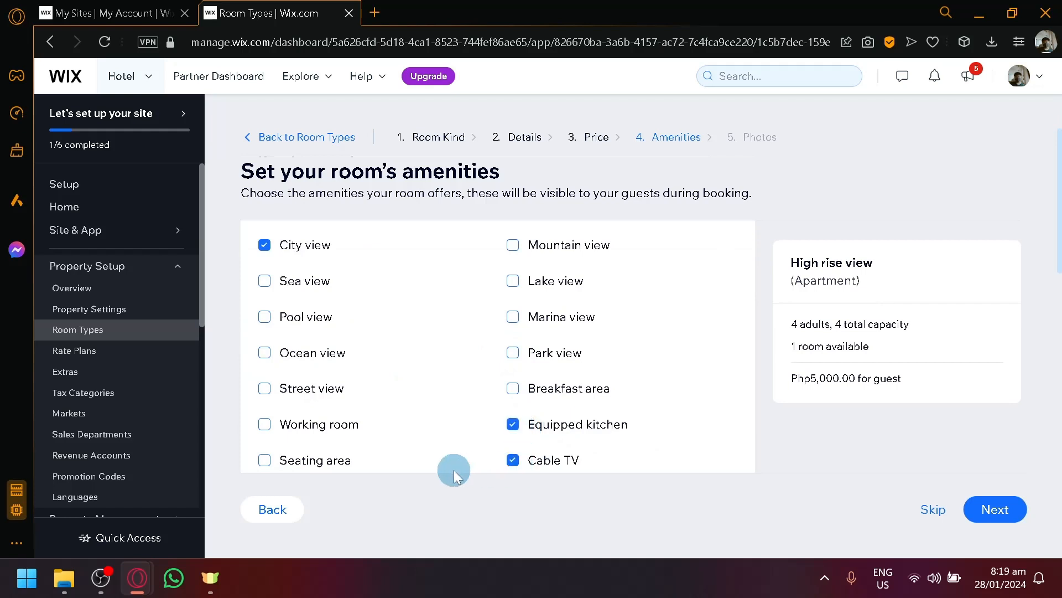
pyautogui.click(275, 426)
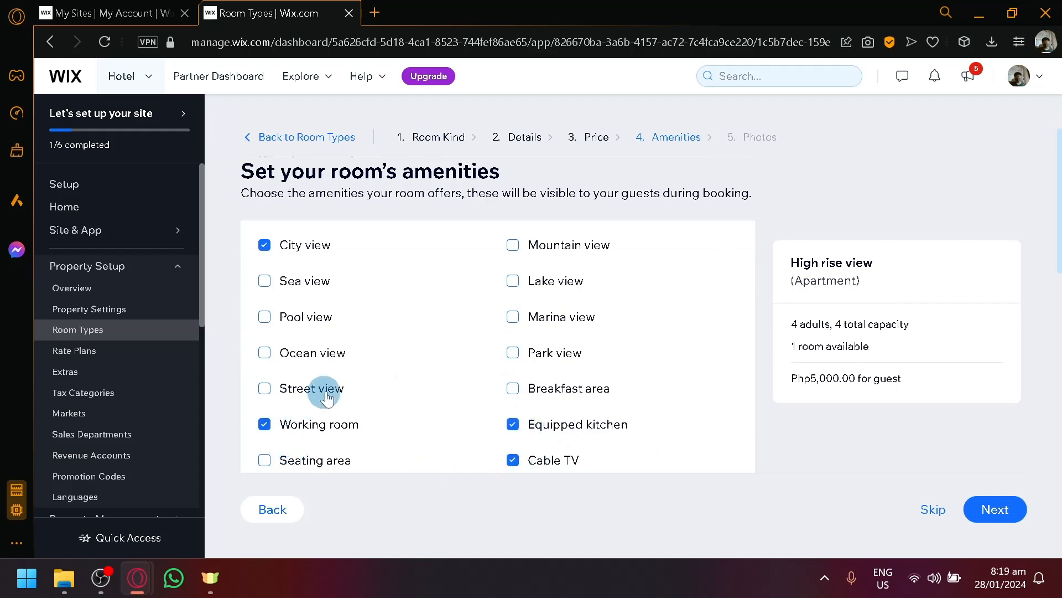
pyautogui.scroll(-4, 352, 387)
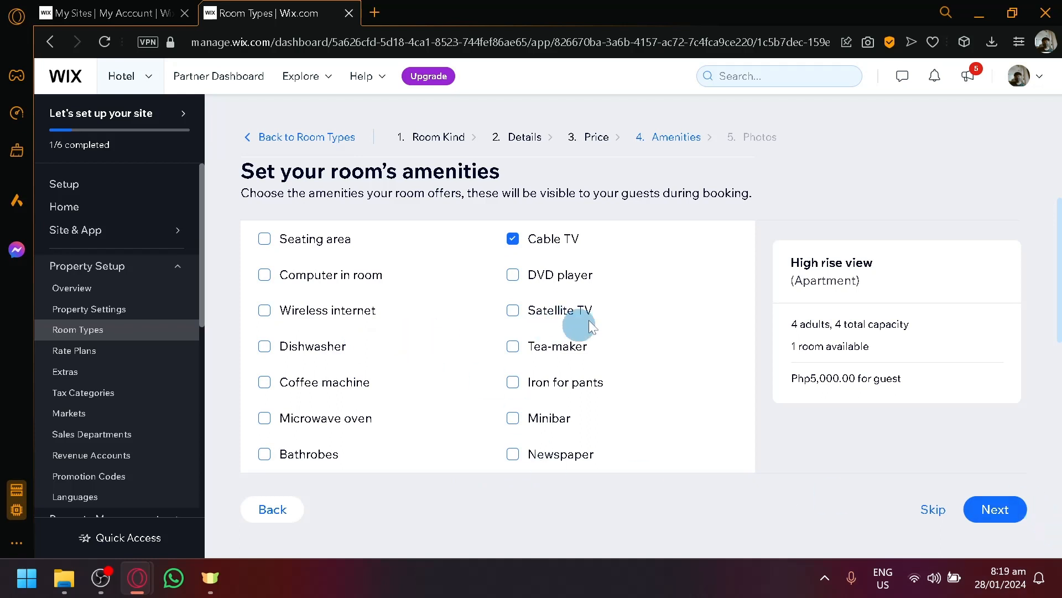
pyautogui.click(1001, 508)
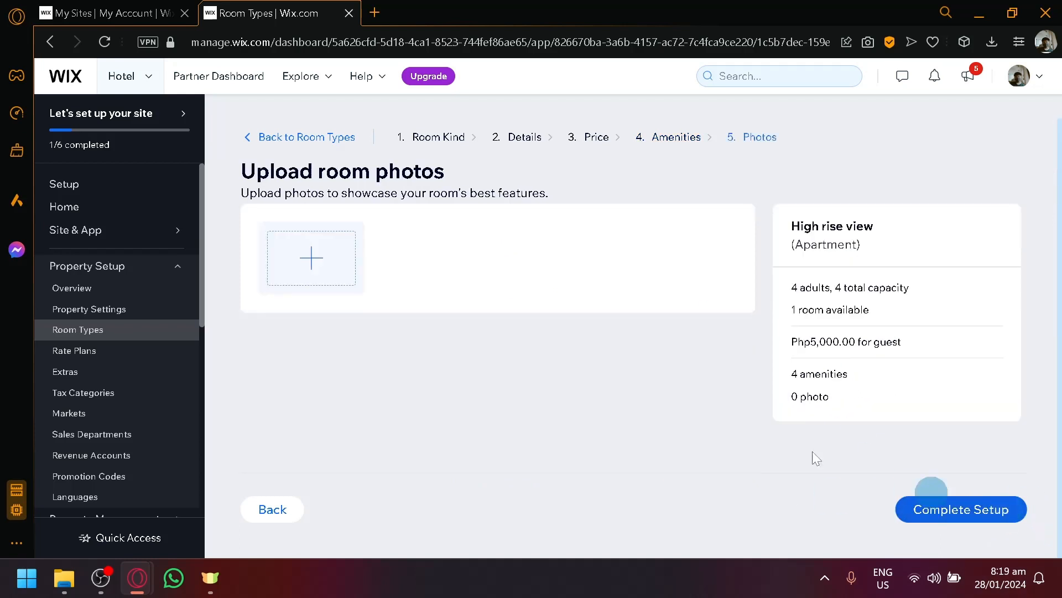
# - Close the empty Choose Images picker without adding photos and complete the room setup
pyautogui.click(323, 253)
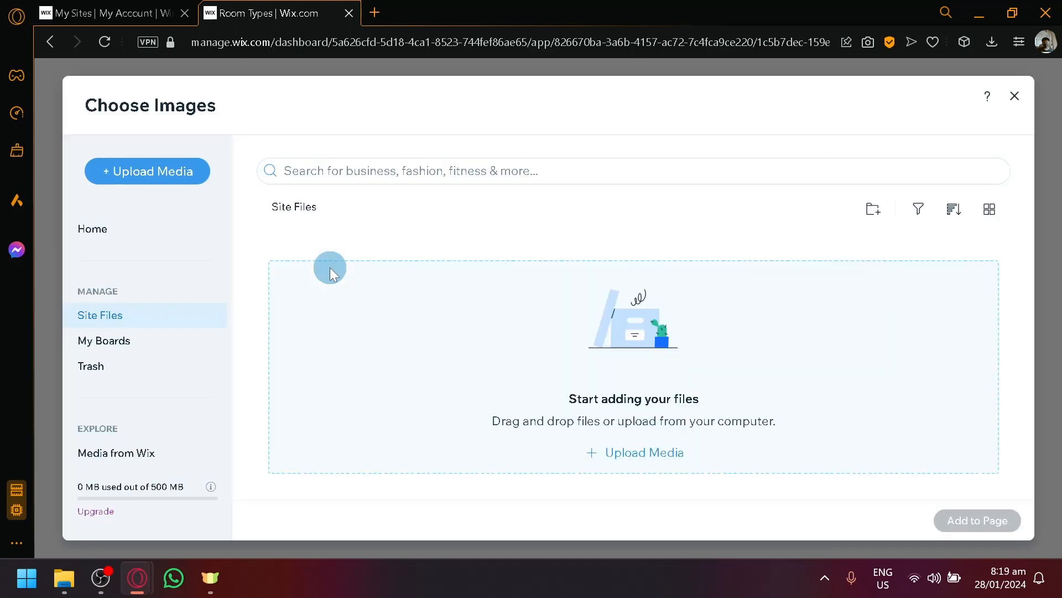
pyautogui.scroll(-2, 150, 387)
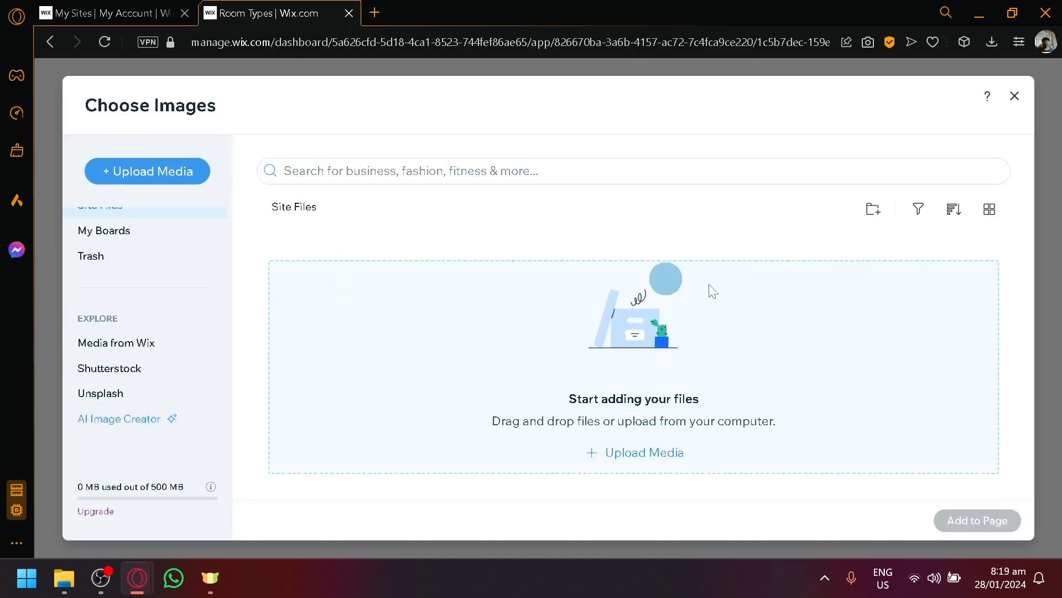
pyautogui.click(1015, 96)
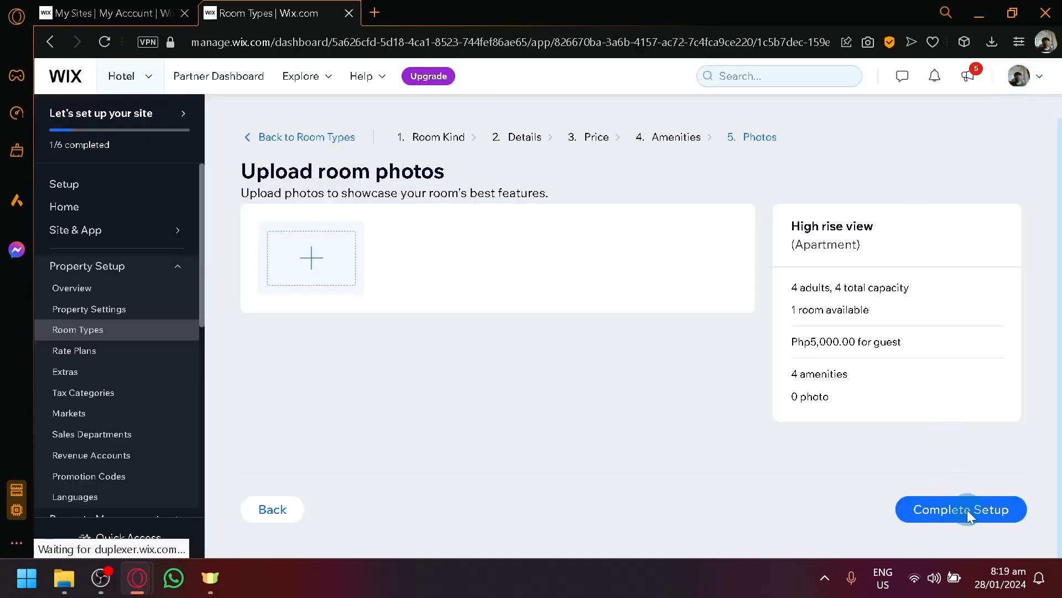
pyautogui.click(967, 510)
# - Sell the High rise view room from January 29 to January 30, 2024, and save it
pyautogui.scroll(-2, 784, 442)
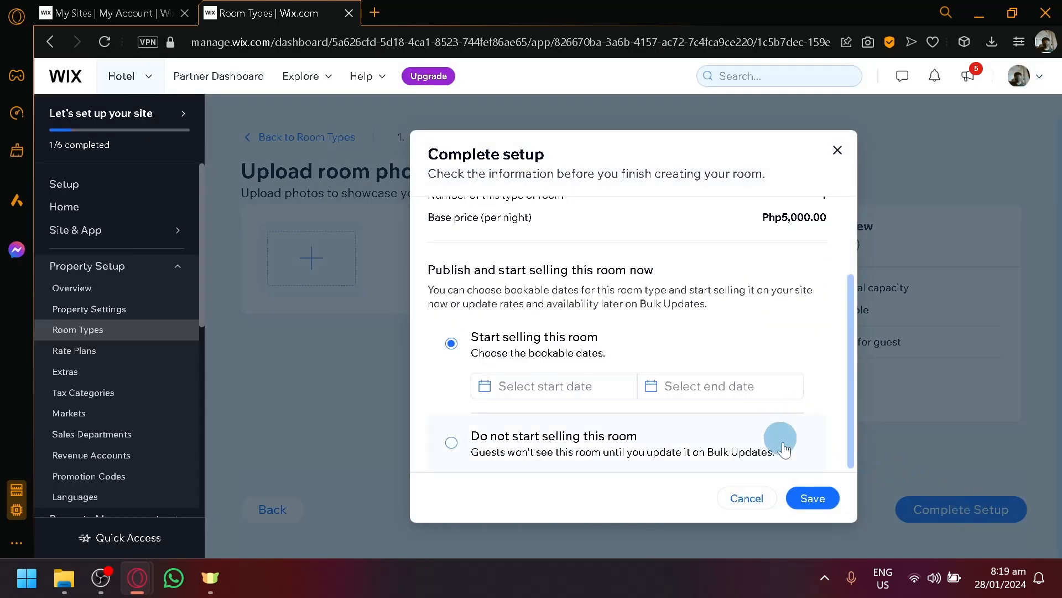
pyautogui.scroll(2, 698, 381)
pyautogui.scroll(-2, 698, 376)
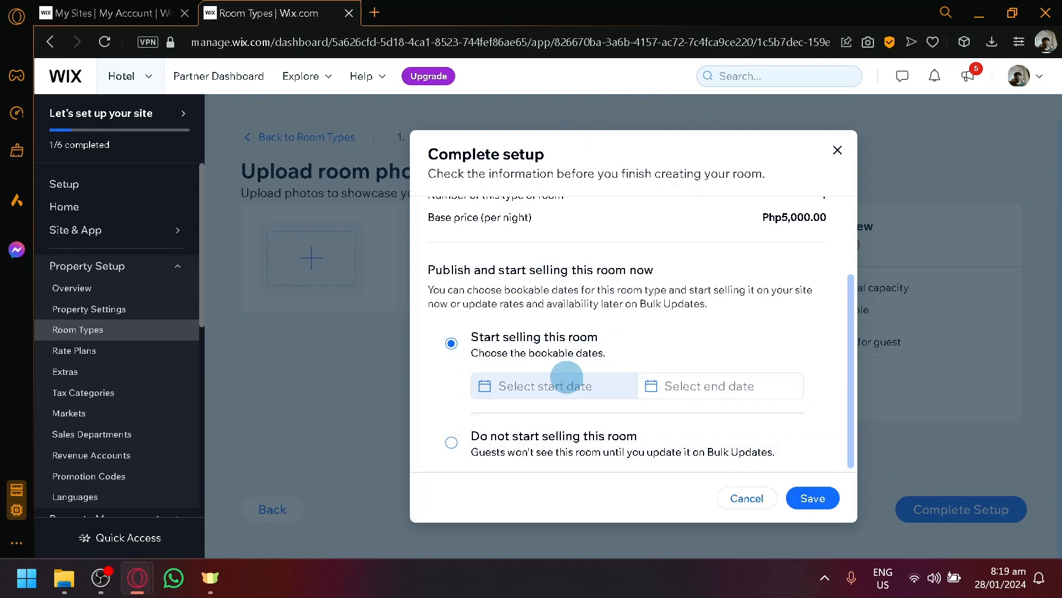
pyautogui.click(566, 377)
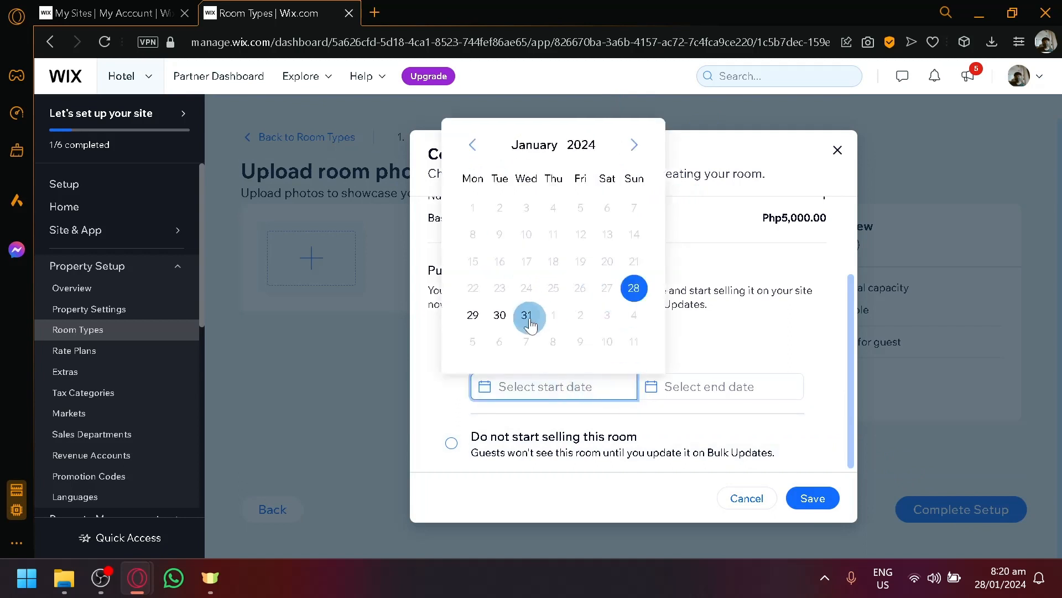
pyautogui.click(714, 393)
pyautogui.click(693, 315)
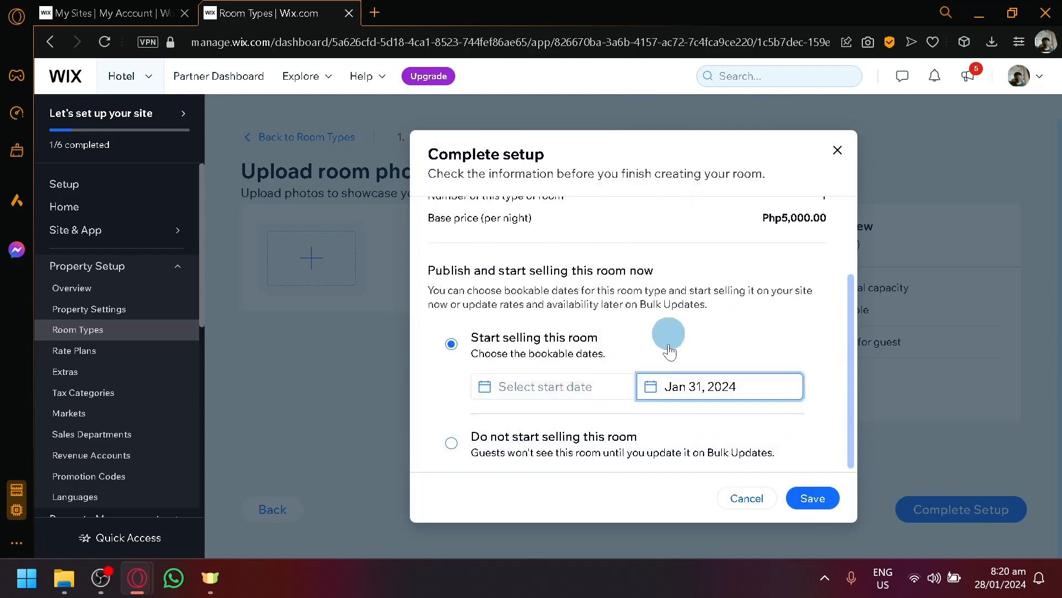
pyautogui.click(555, 378)
pyautogui.click(473, 314)
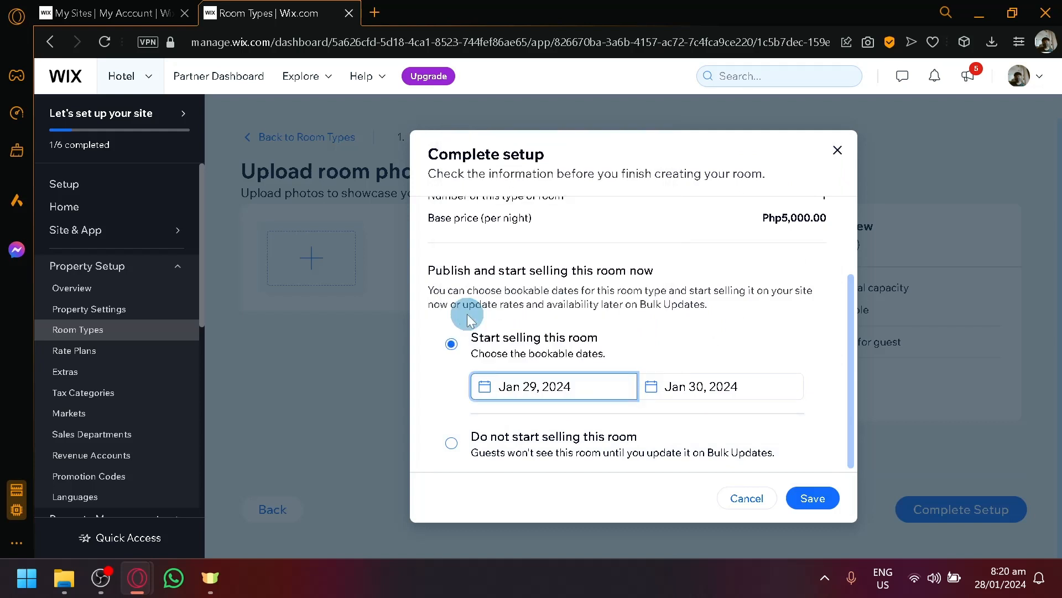
pyautogui.click(674, 410)
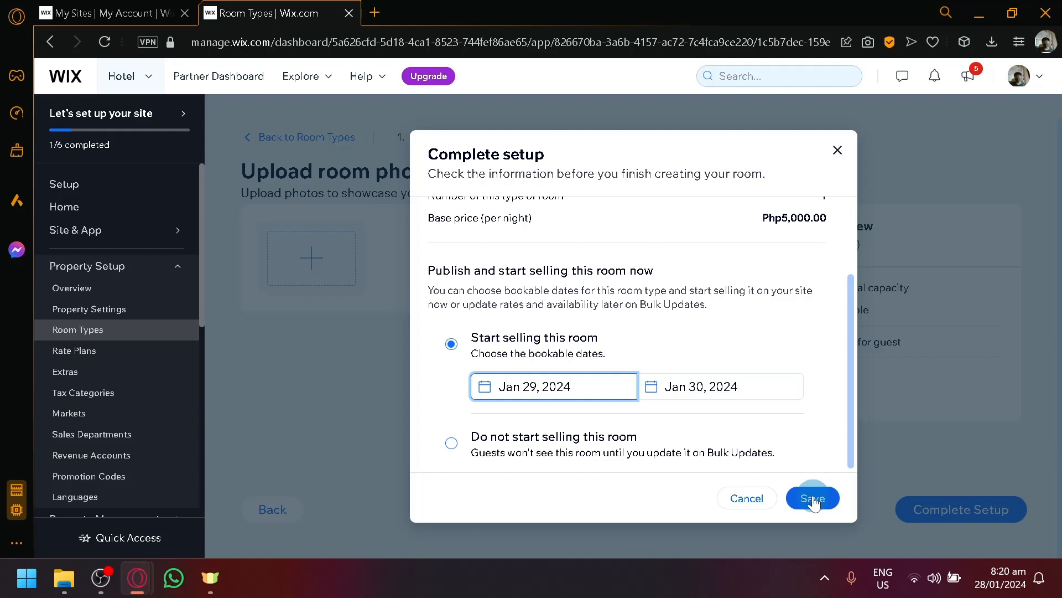
pyautogui.click(814, 499)
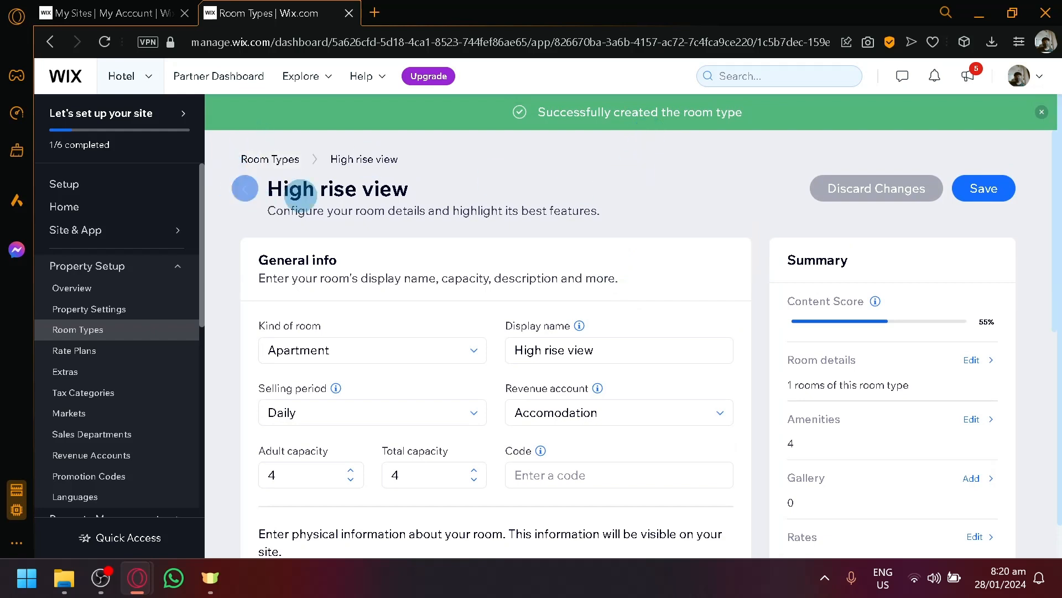
# - Save the room details, return to the Room Types list, and open Rate Plans
pyautogui.click(995, 189)
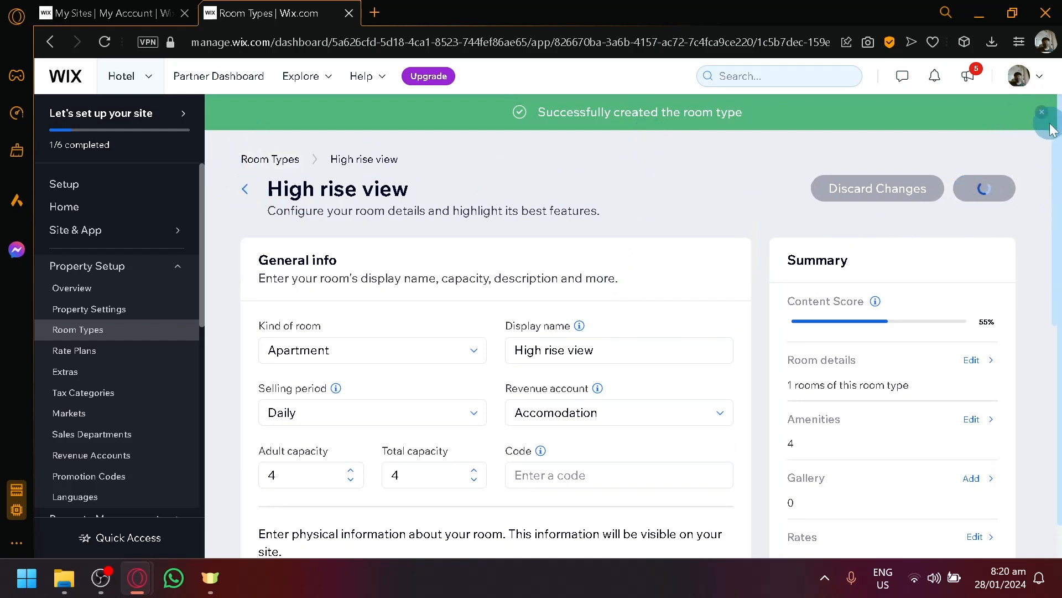
pyautogui.click(275, 161)
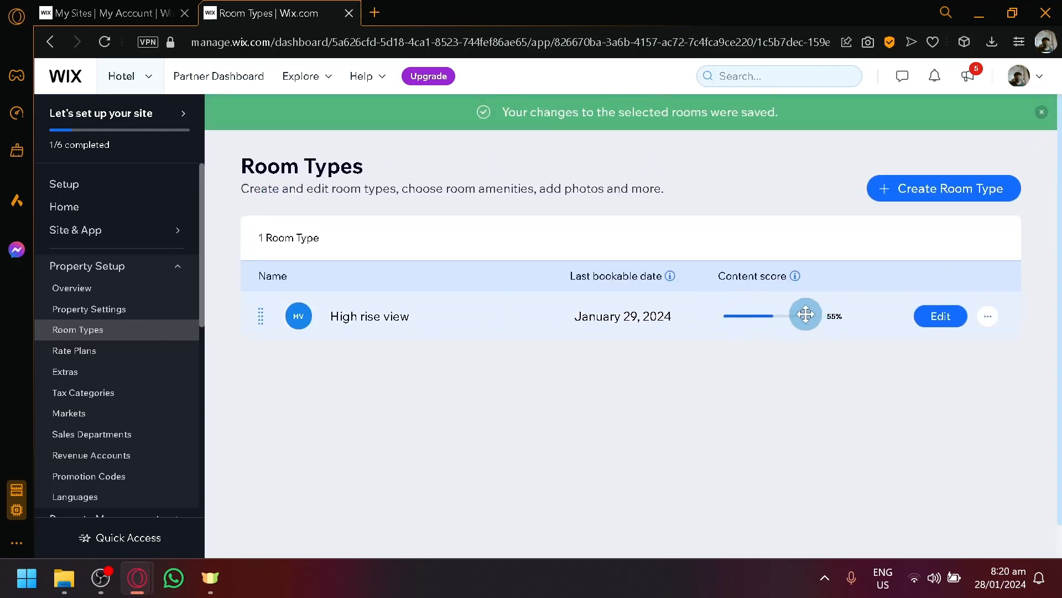
pyautogui.moveTo(794, 280)
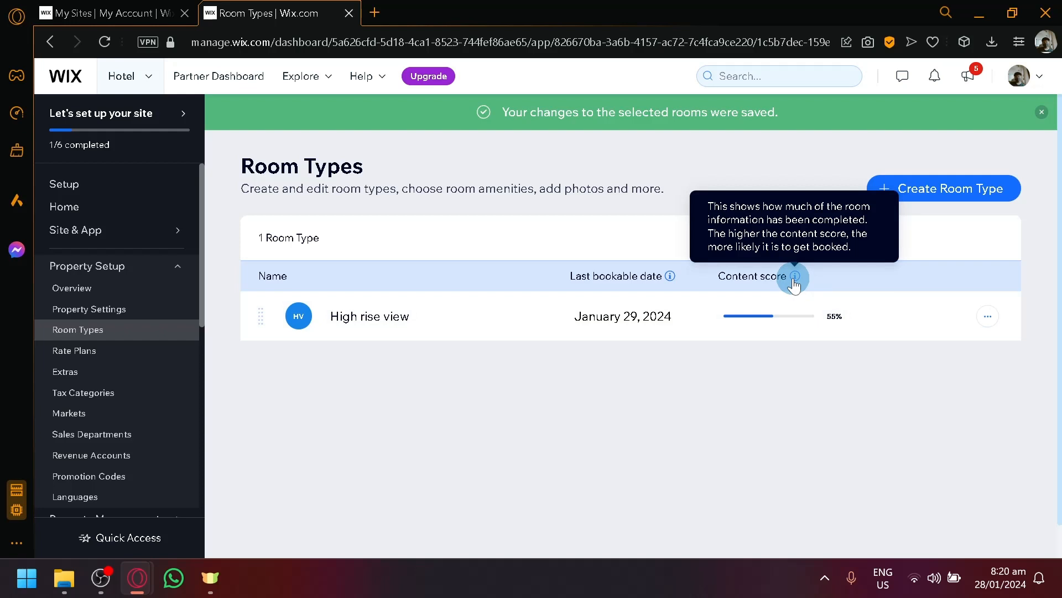
pyautogui.click(74, 348)
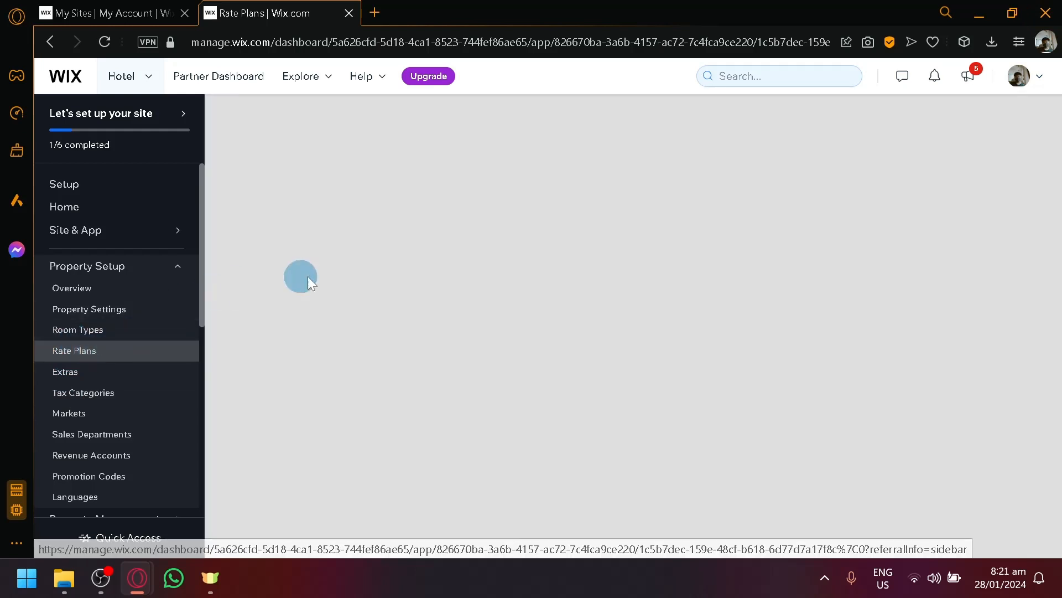
# - From the Website overview, open the second Hotel template (Seaside B&B) in the Editor
pyautogui.click(109, 233)
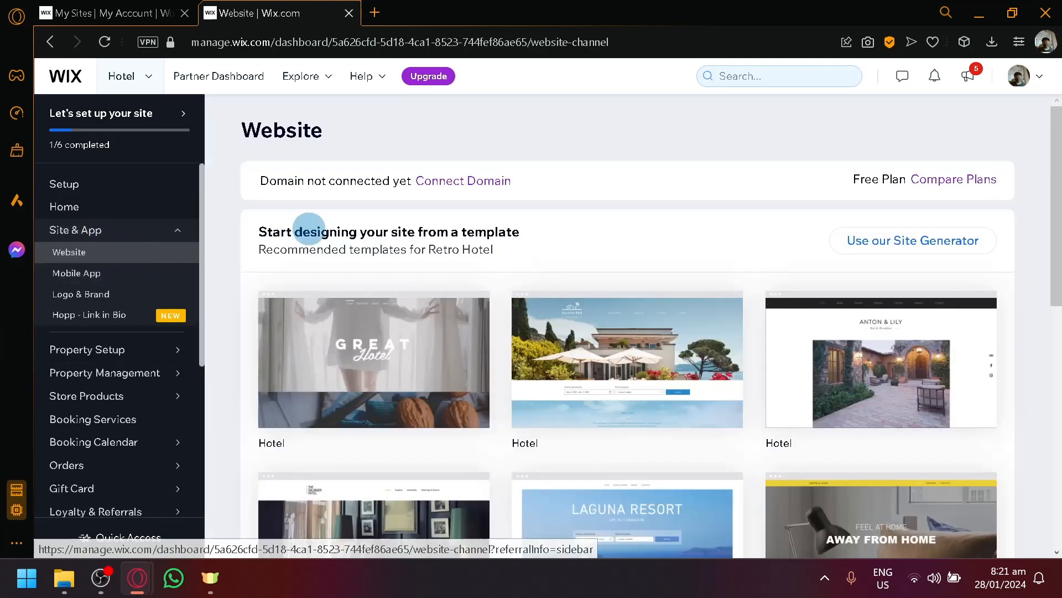
pyautogui.scroll(-5, 483, 224)
pyautogui.scroll(5, 482, 220)
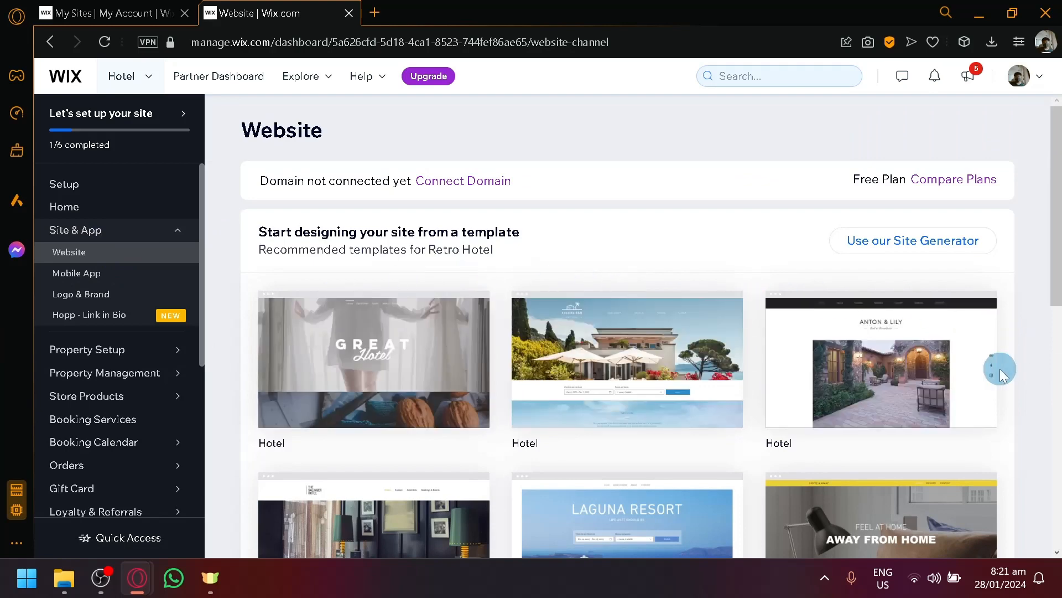
pyautogui.scroll(-4, 1000, 370)
pyautogui.scroll(4, 412, 249)
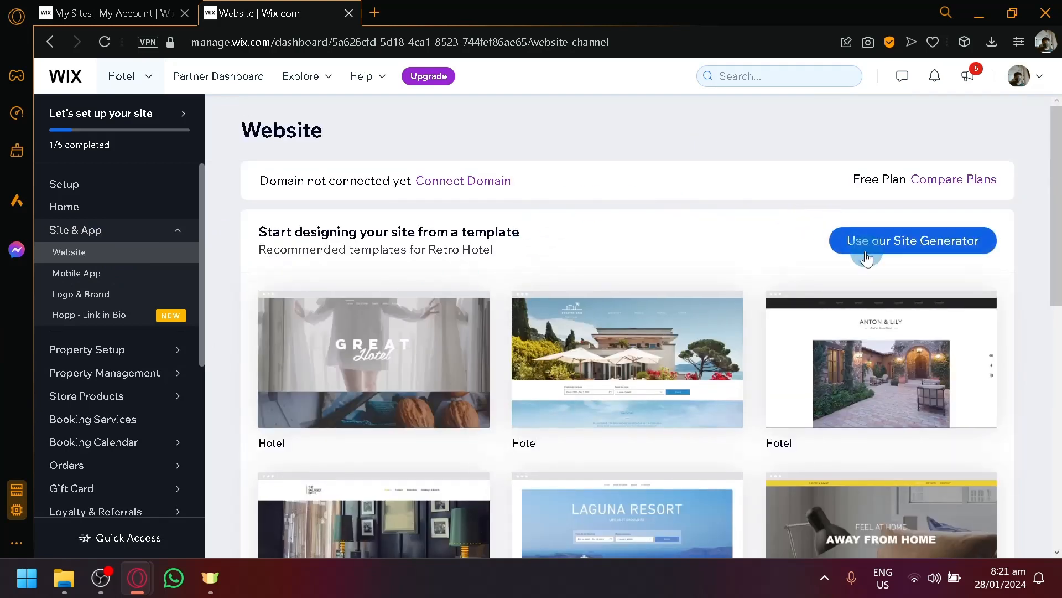
pyautogui.scroll(-8, 407, 334)
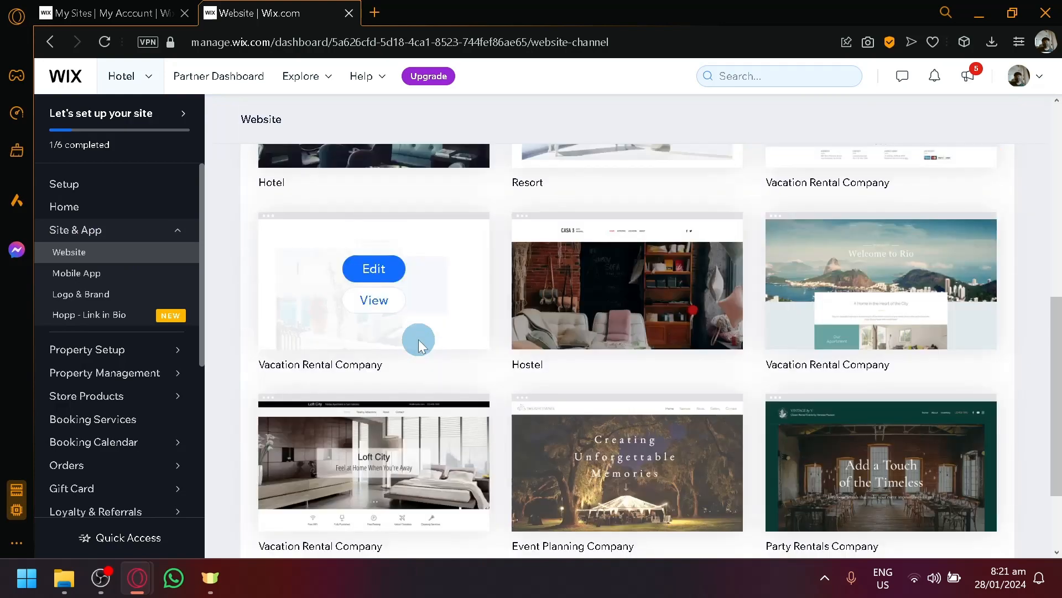
pyautogui.scroll(-2, 487, 350)
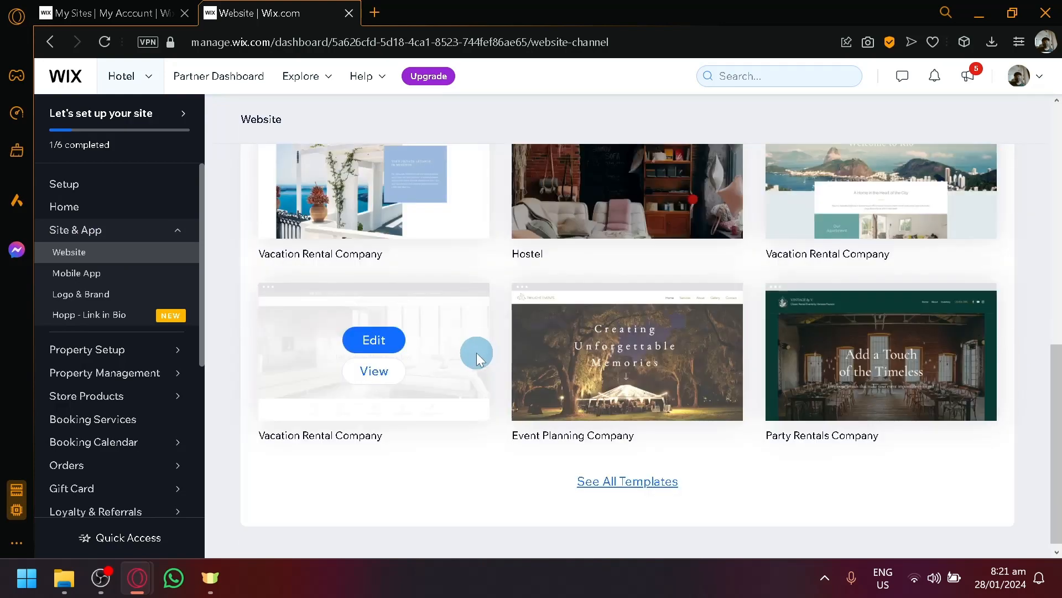
pyautogui.scroll(10, 476, 353)
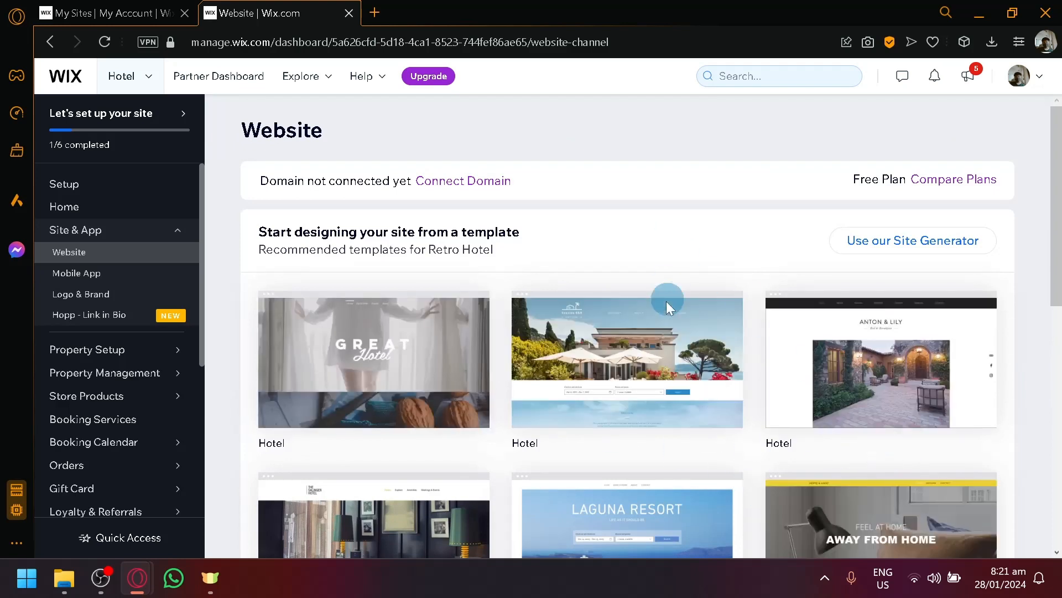
pyautogui.click(636, 356)
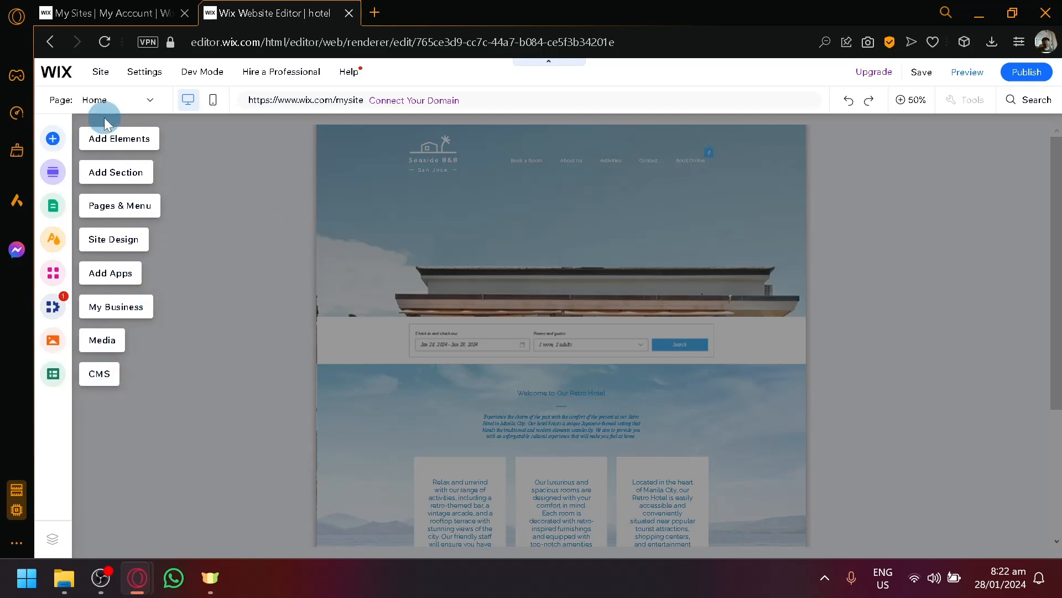
pyautogui.scroll(-4, 549, 244)
pyautogui.scroll(4, 564, 267)
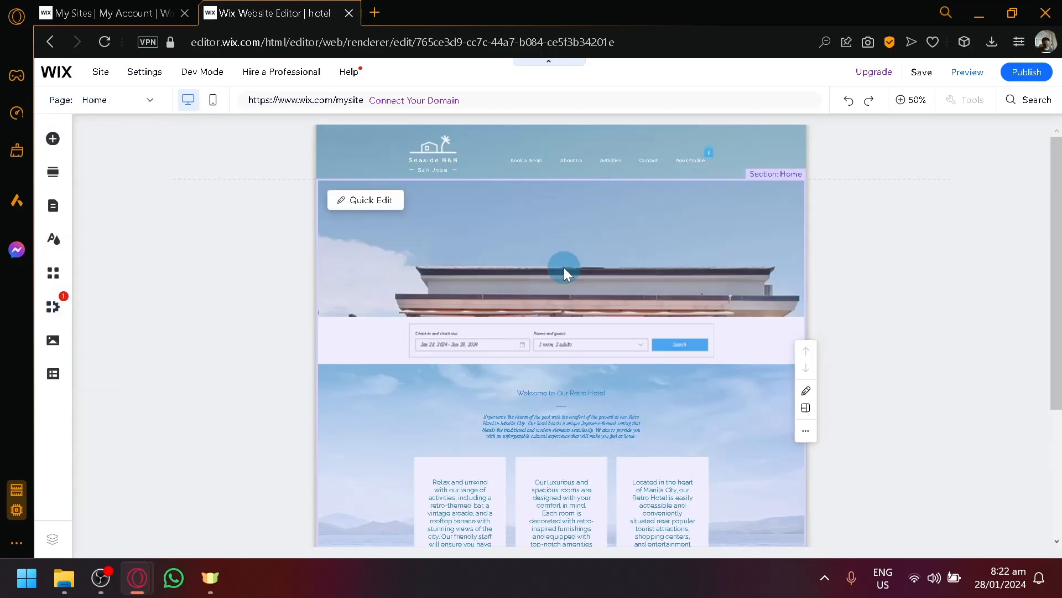
pyautogui.hotkey('ctrl', '+')
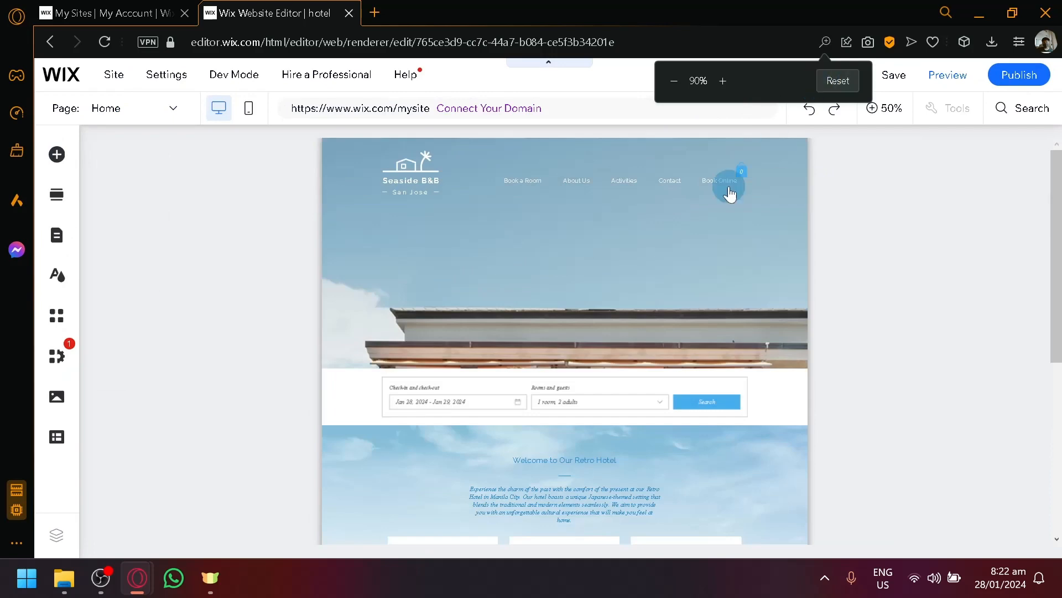
pyautogui.click(876, 109)
pyautogui.click(249, 197)
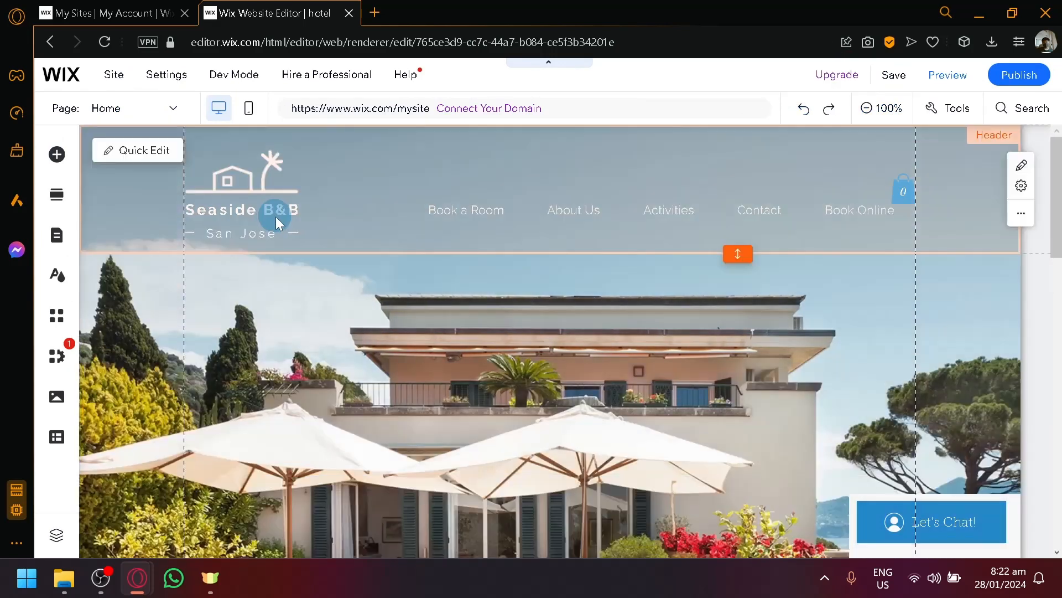
pyautogui.scroll(-20, 332, 205)
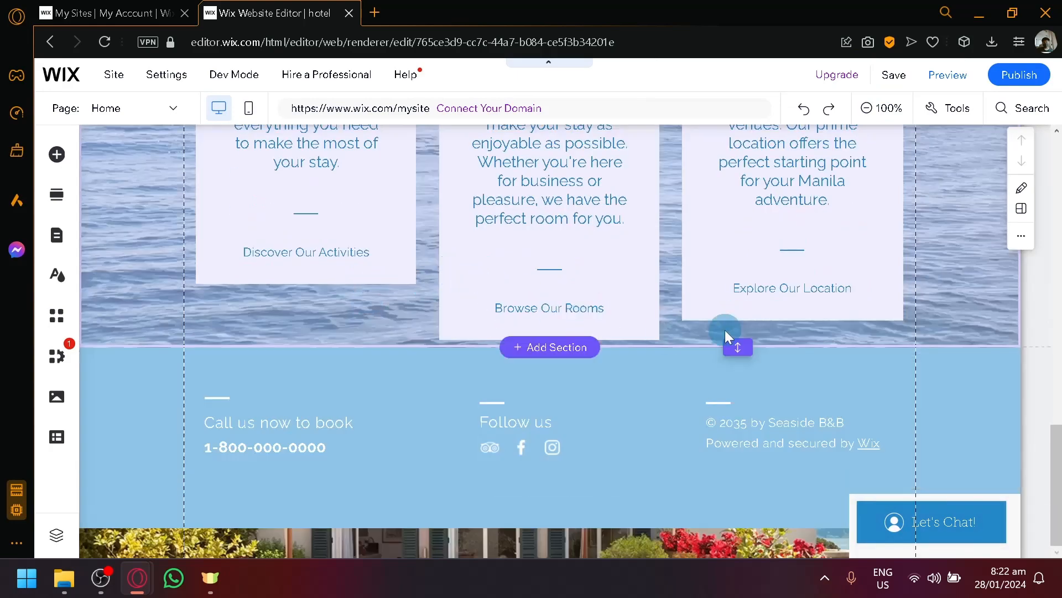
pyautogui.moveTo(847, 73)
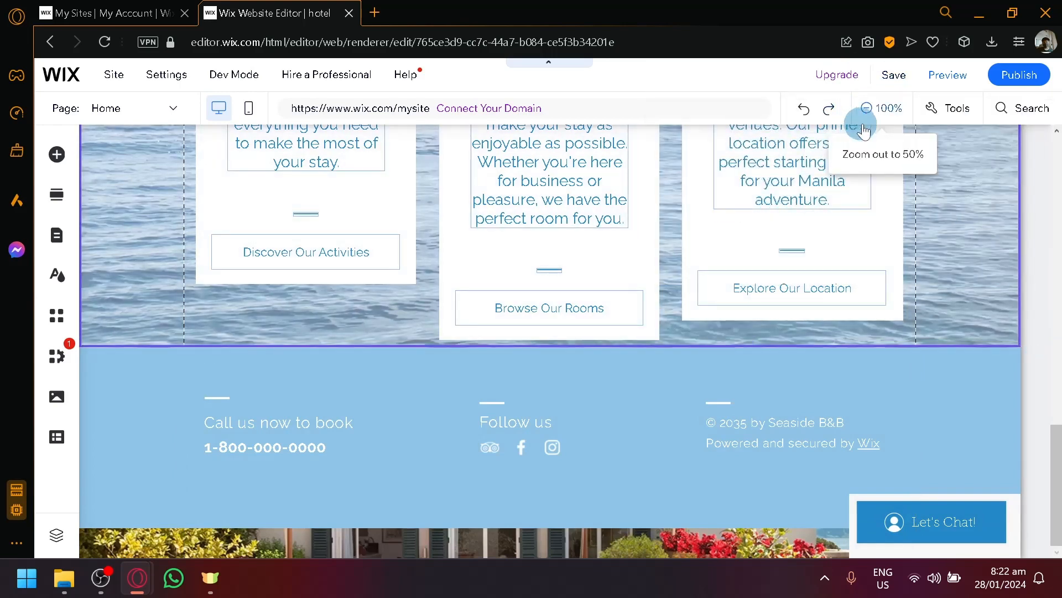
pyautogui.click(881, 109)
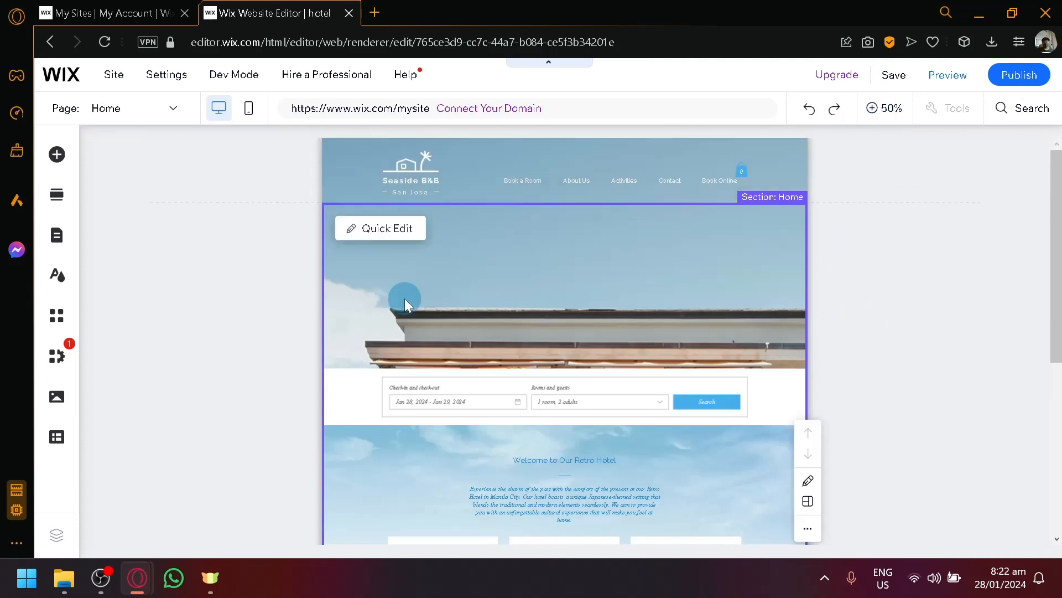
pyautogui.click(378, 234)
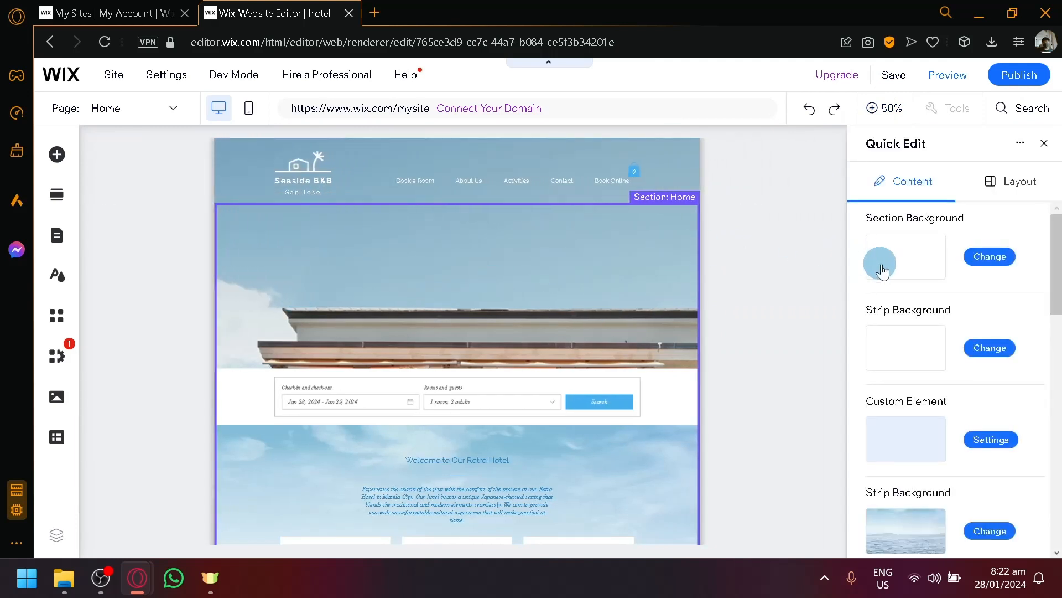
pyautogui.scroll(-5, 914, 247)
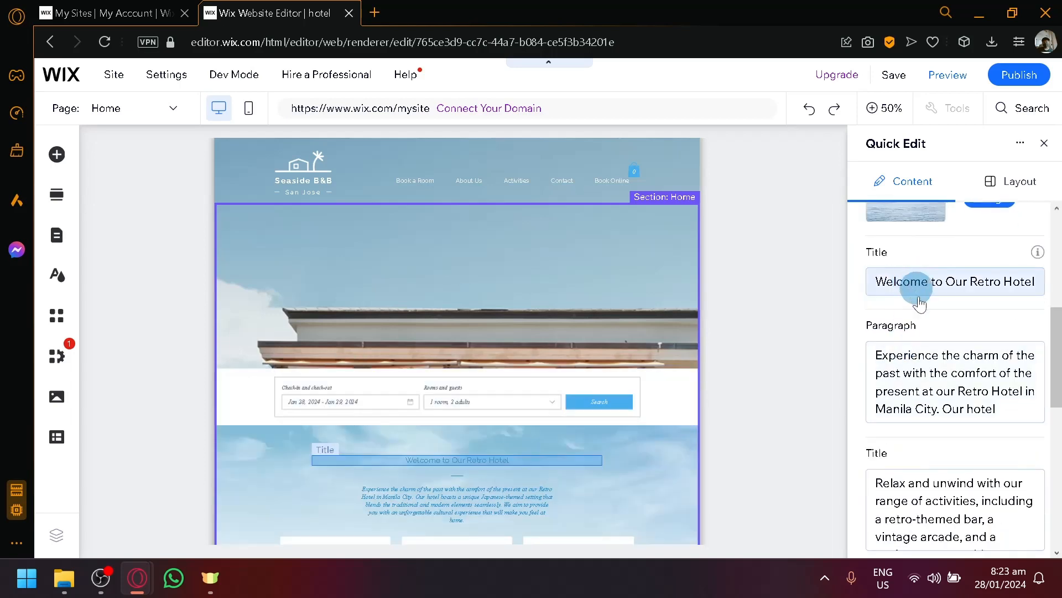
pyautogui.scroll(-4, 913, 332)
pyautogui.scroll(-4, 664, 348)
pyautogui.scroll(-2, 477, 329)
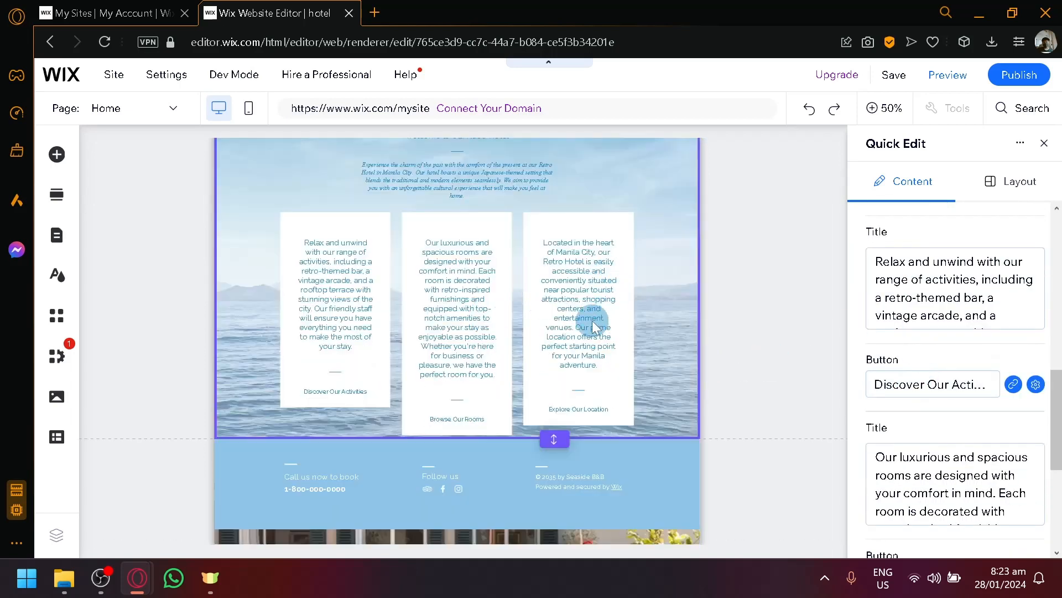
pyautogui.click(595, 326)
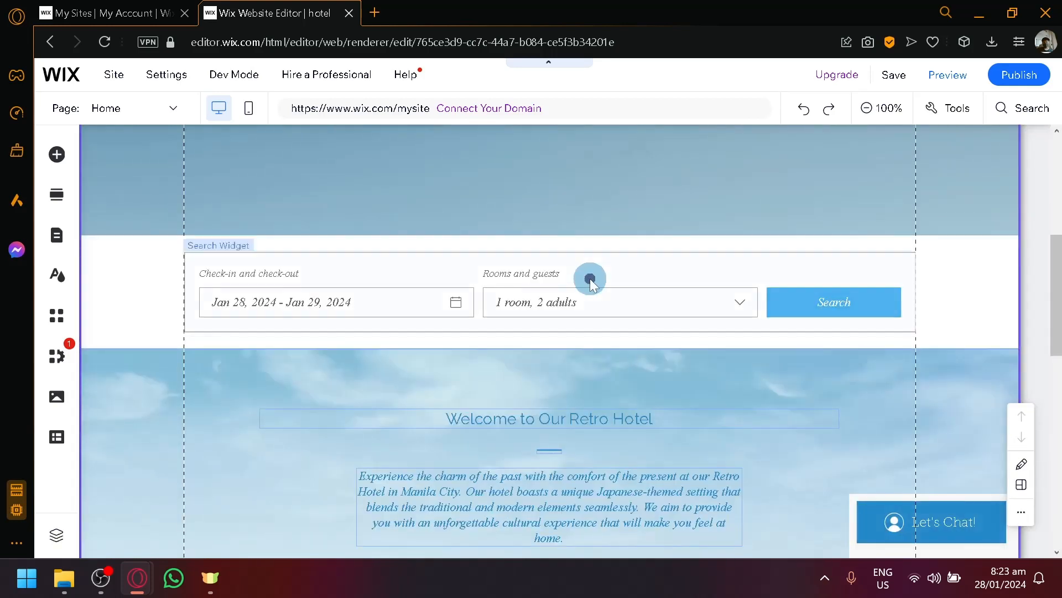
# - Resize the booking search widget, extending its bottom edge downward
pyautogui.click(590, 278)
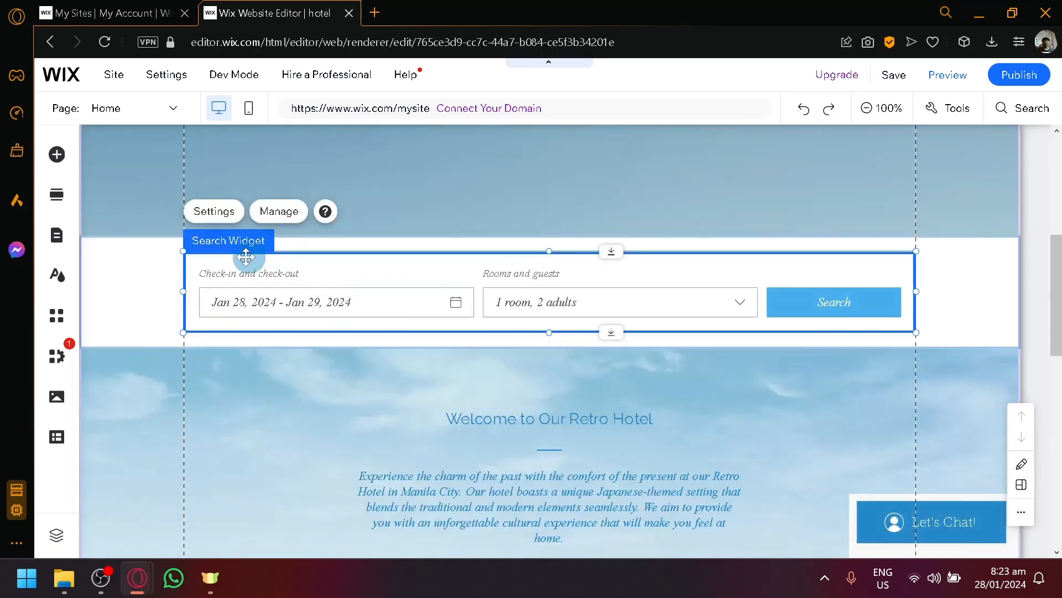
pyautogui.moveTo(295, 249); pyautogui.dragTo(330, 207)
pyautogui.scroll(-2, 427, 315)
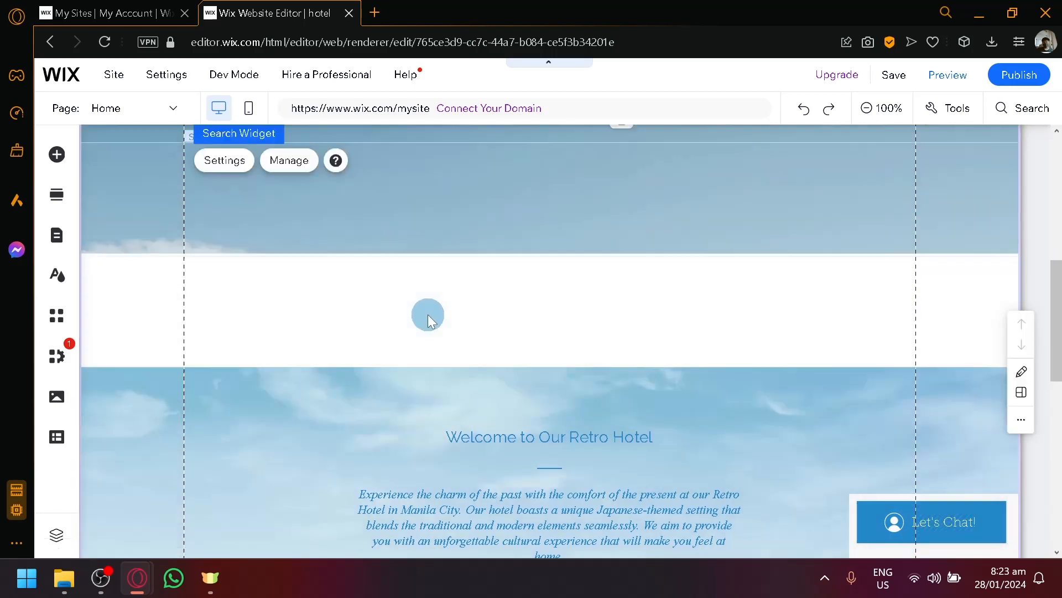
pyautogui.scroll(4, 415, 296)
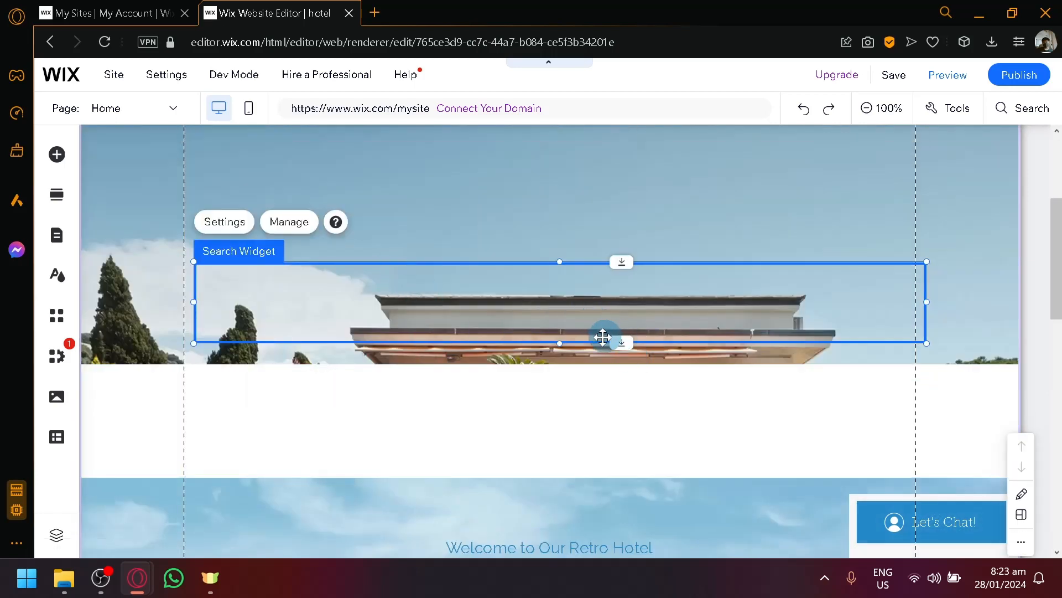
pyautogui.moveTo(564, 341); pyautogui.dragTo(540, 523)
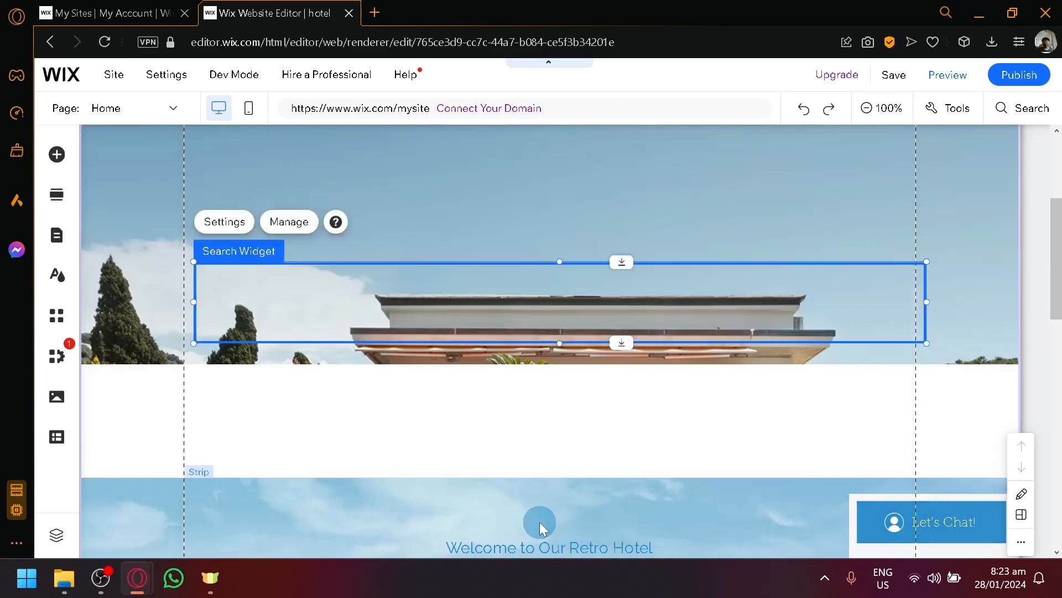
pyautogui.moveTo(563, 359); pyautogui.dragTo(569, 427)
pyautogui.scroll(-4, 567, 411)
# - Delete the middle rooms card from the welcome section
pyautogui.click(529, 312)
pyautogui.scroll(-2, 529, 312)
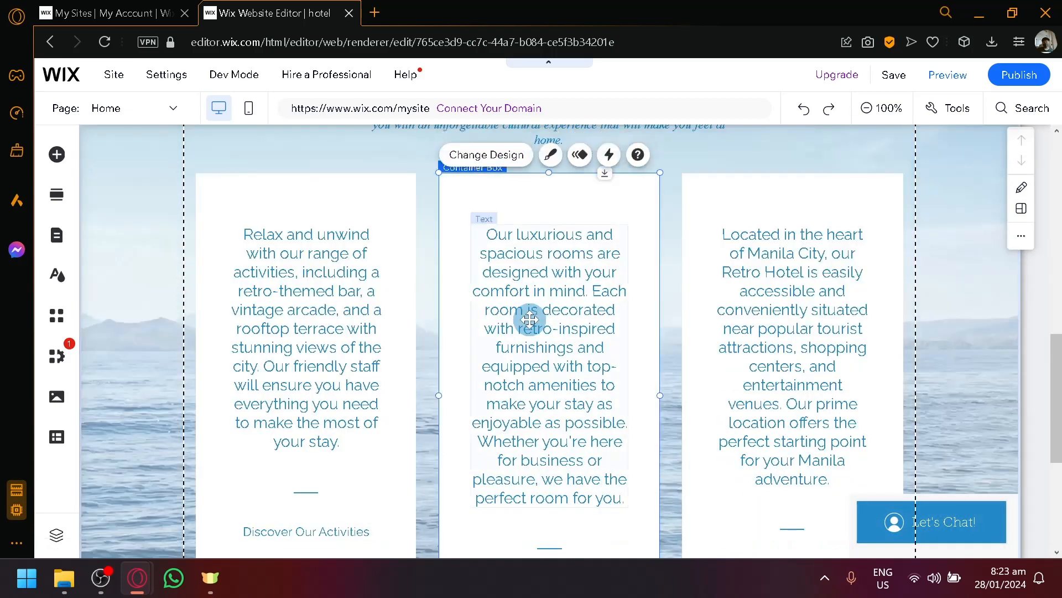
pyautogui.scroll(-2, 642, 285)
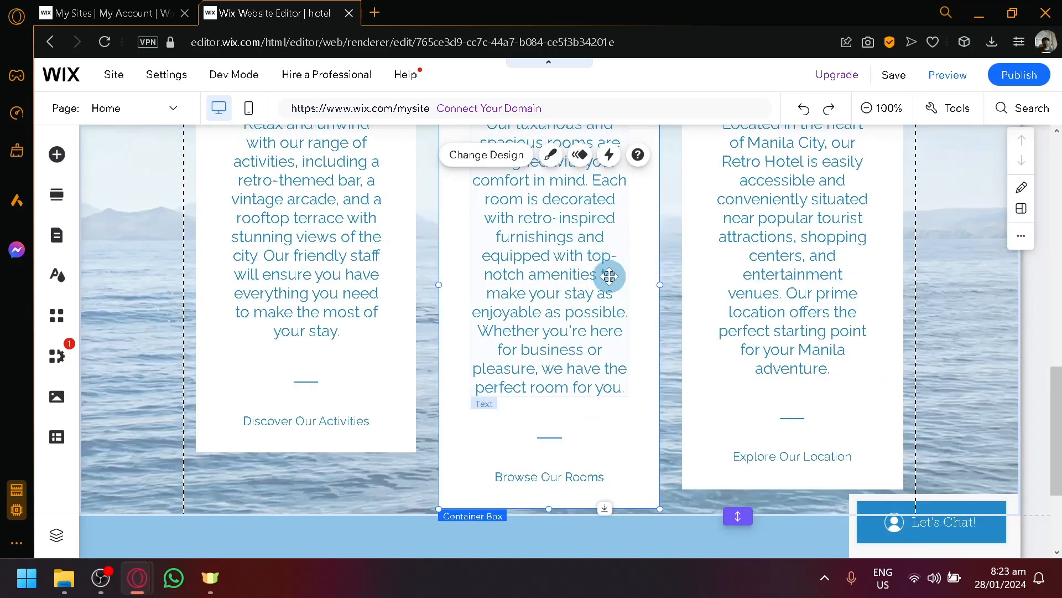
pyautogui.press('Delete')
# - Move the left card toward the centre and shift and resize the right card
pyautogui.click(309, 328)
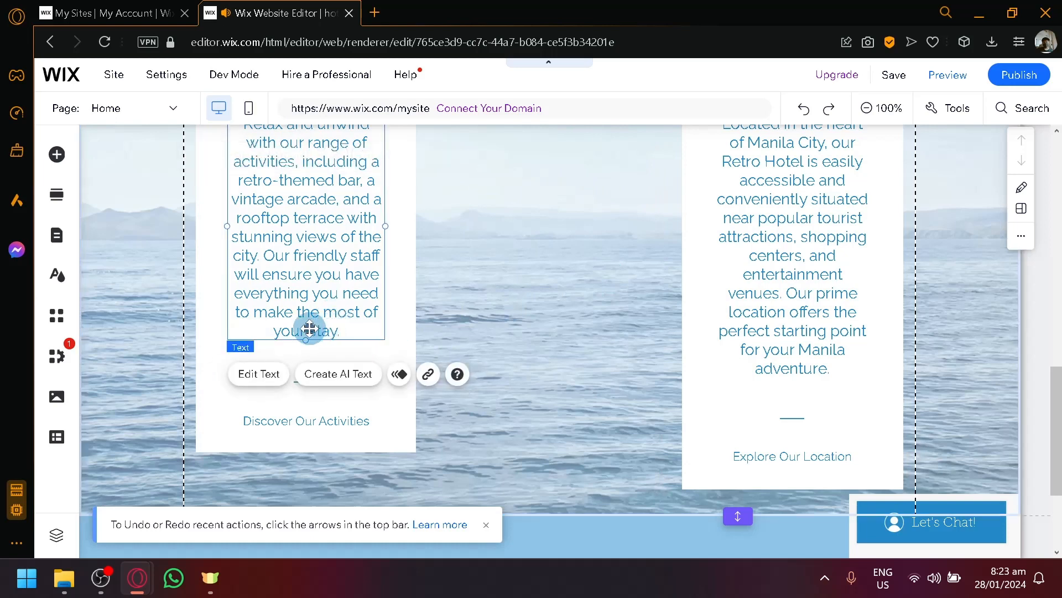
pyautogui.click(403, 327)
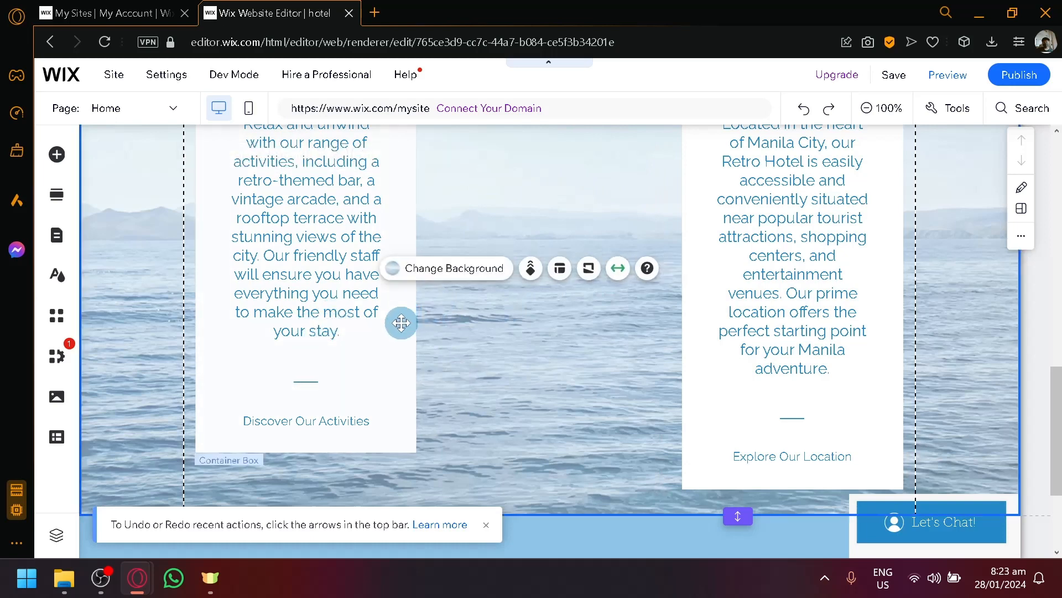
pyautogui.moveTo(441, 325); pyautogui.dragTo(553, 344)
pyautogui.moveTo(686, 384); pyautogui.dragTo(648, 381)
pyautogui.scroll(6, 607, 427)
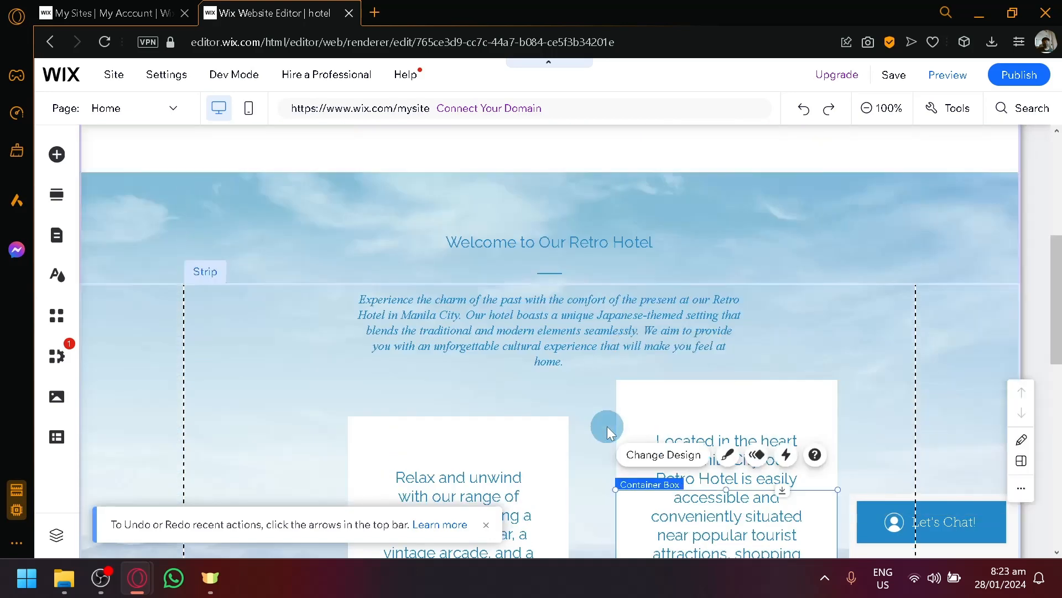
pyautogui.scroll(-2, 606, 426)
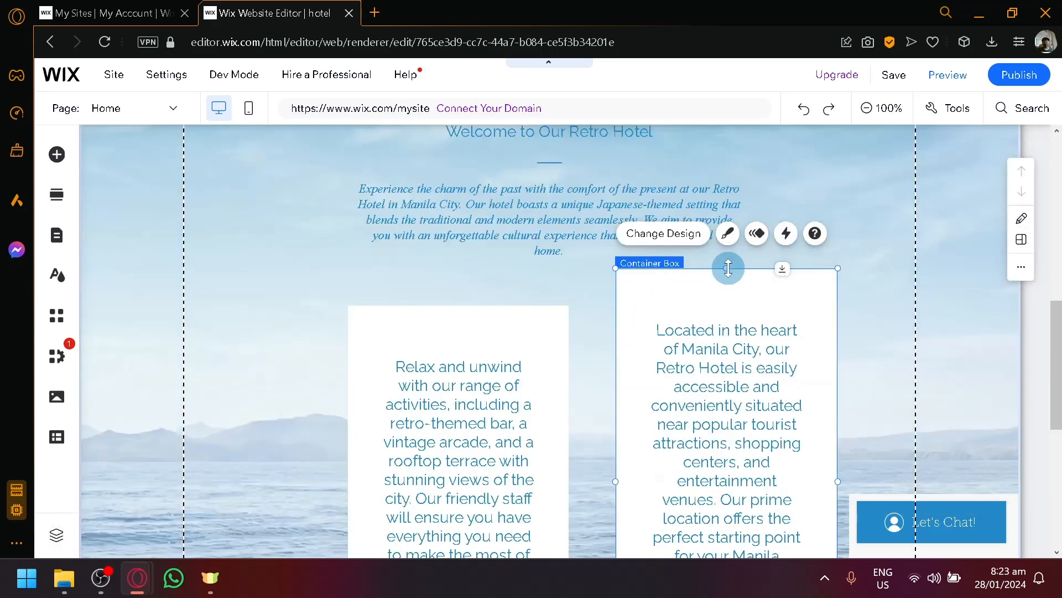
pyautogui.moveTo(729, 268); pyautogui.dragTo(729, 303)
pyautogui.scroll(-7, 620, 221)
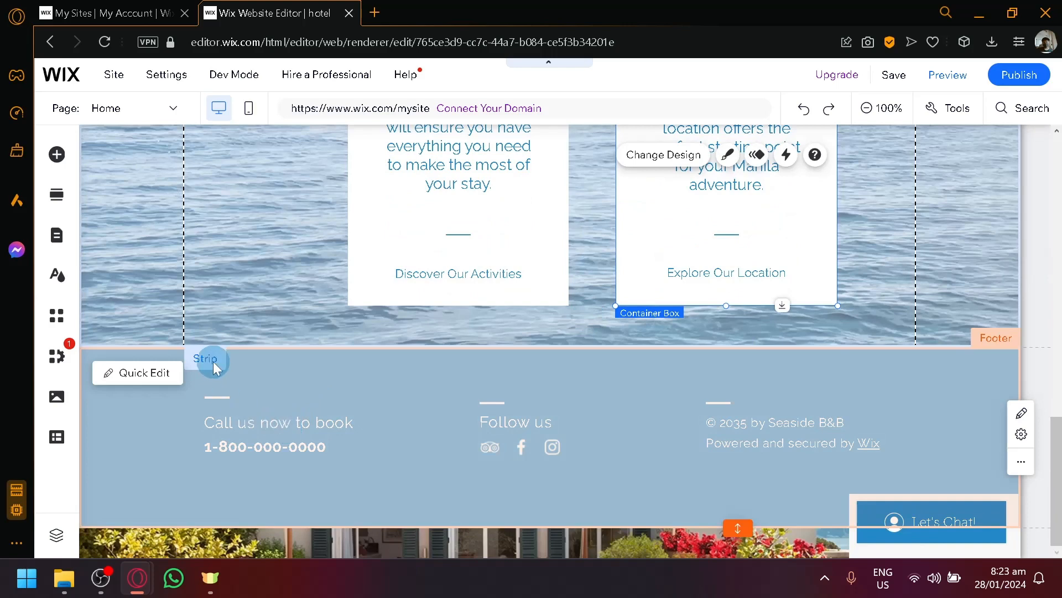
pyautogui.scroll(6, 852, 289)
pyautogui.scroll(5, 855, 287)
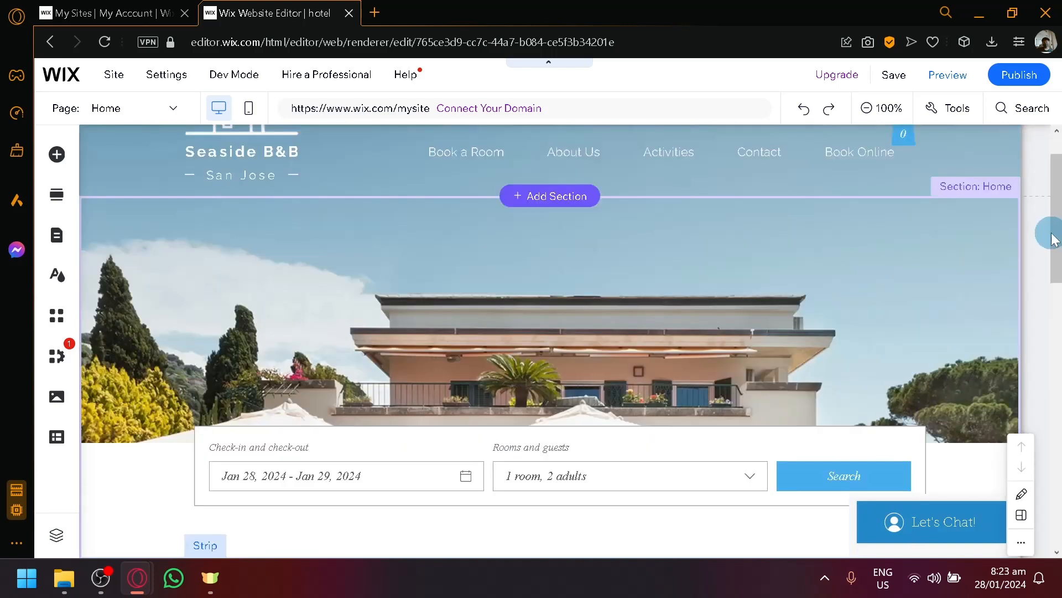
# - Zoom out, switch to the Book a Room page, then go to the My Sites tab
pyautogui.click(887, 108)
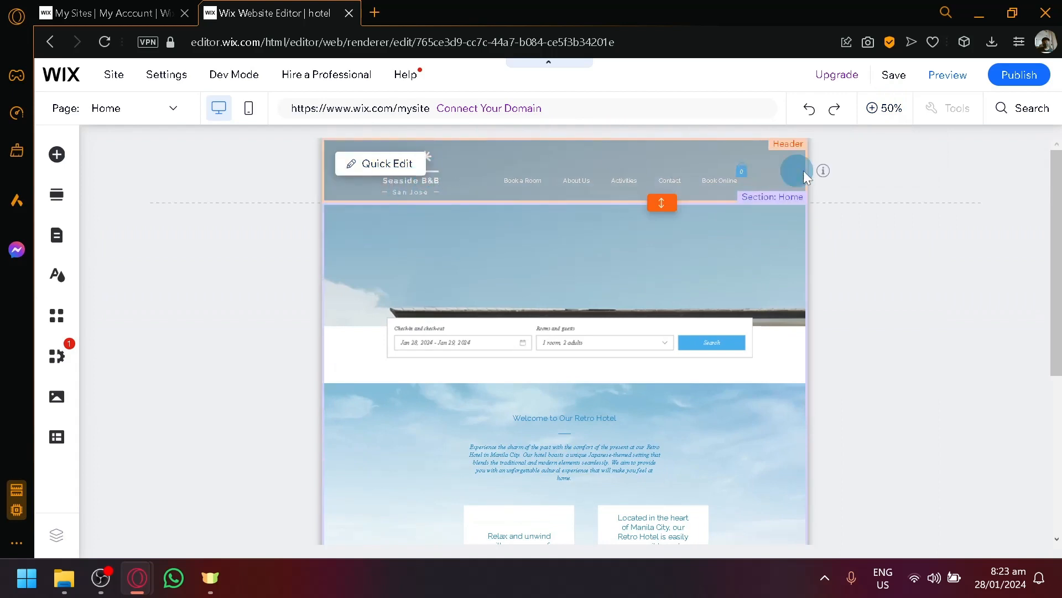
pyautogui.click(127, 115)
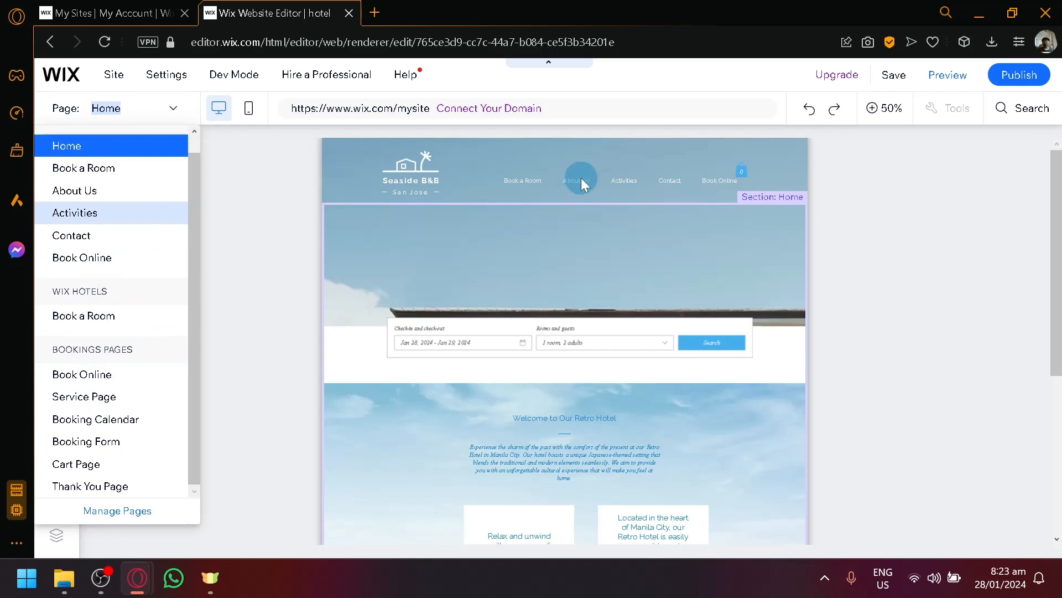
pyautogui.click(126, 314)
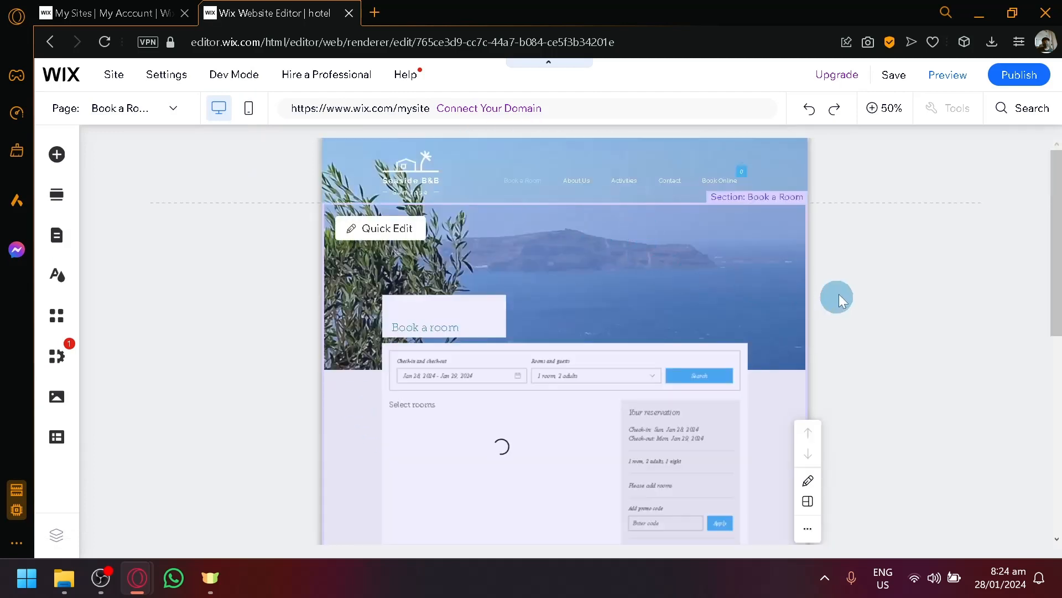
pyautogui.scroll(-2, 305, 352)
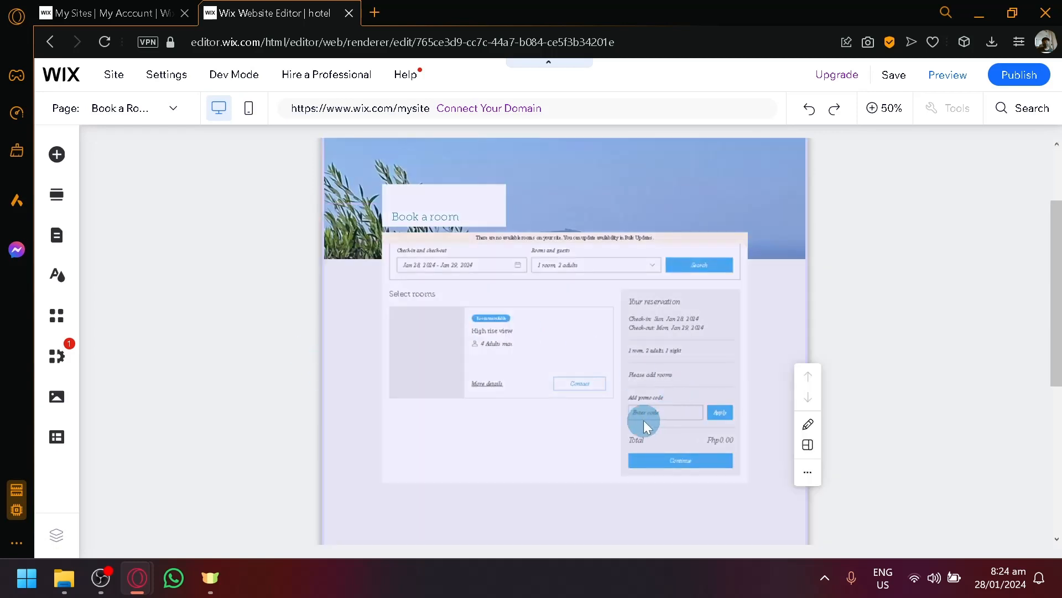
pyautogui.scroll(-2, 505, 317)
pyautogui.keyDown('ctrl'); pyautogui.scroll(5, 530, 278); pyautogui.keyUp('ctrl')
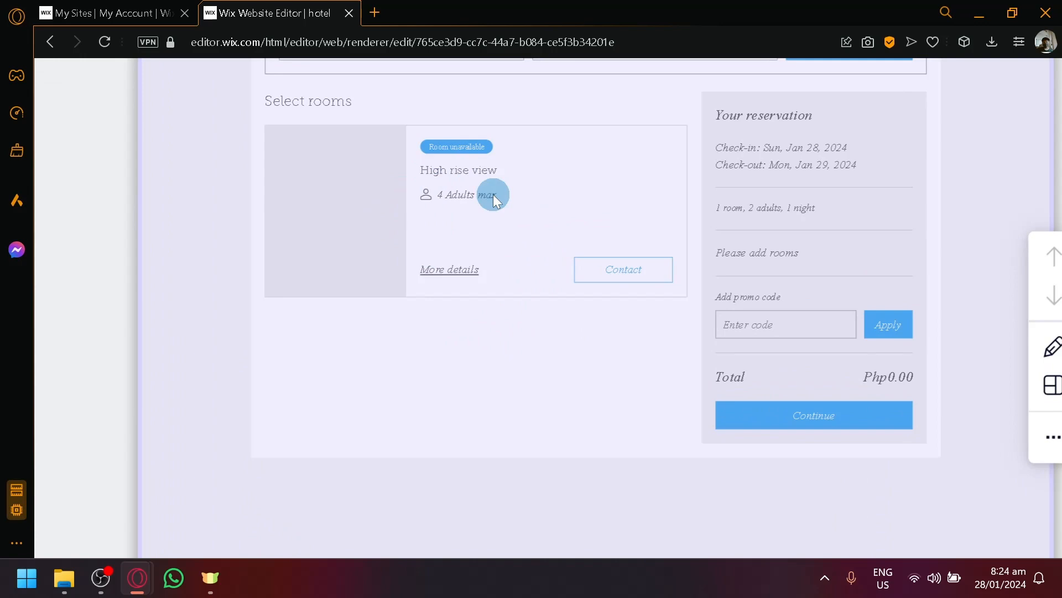
pyautogui.click(111, 13)
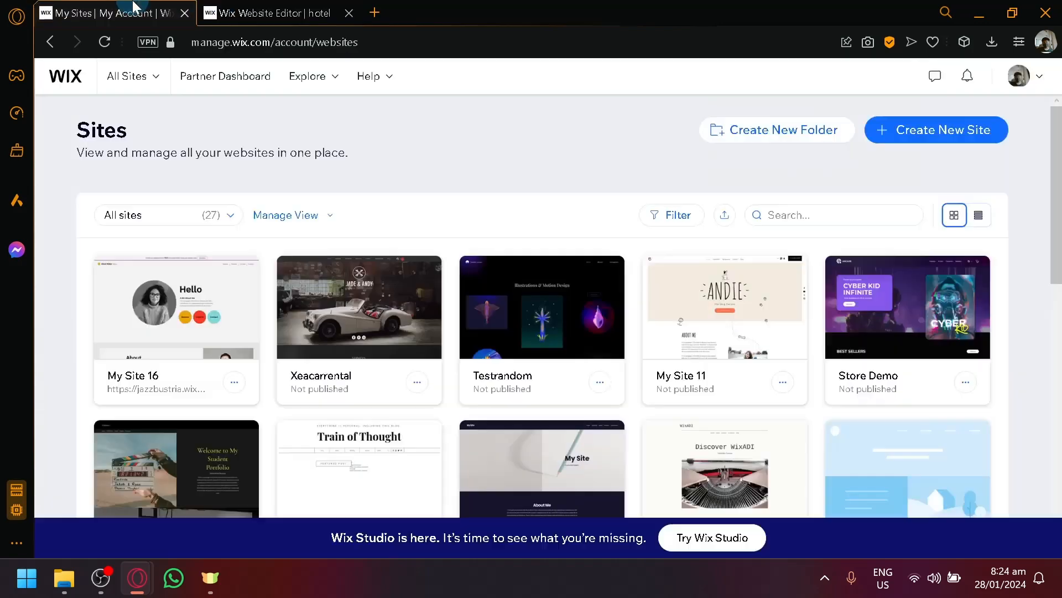
# - Back in the editor, browse the Image, Button and Strip element options
pyautogui.click(299, 14)
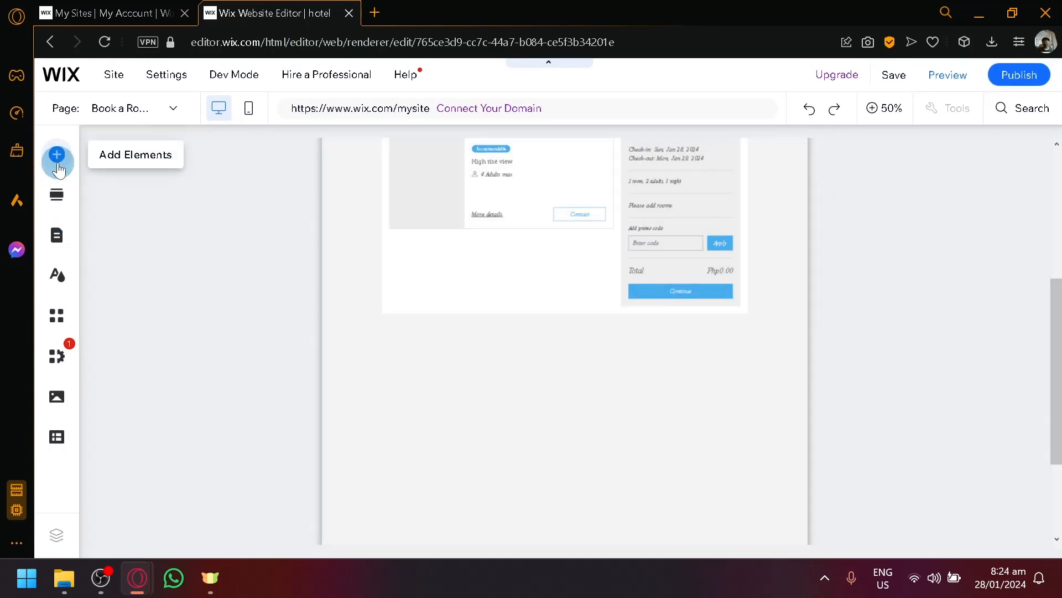
pyautogui.click(57, 156)
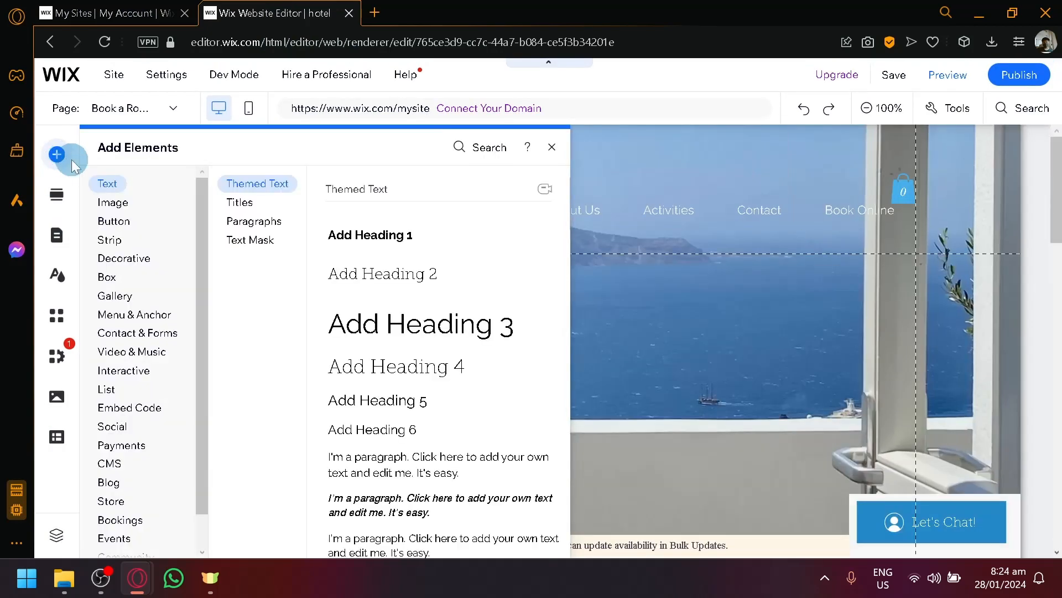
pyautogui.click(136, 206)
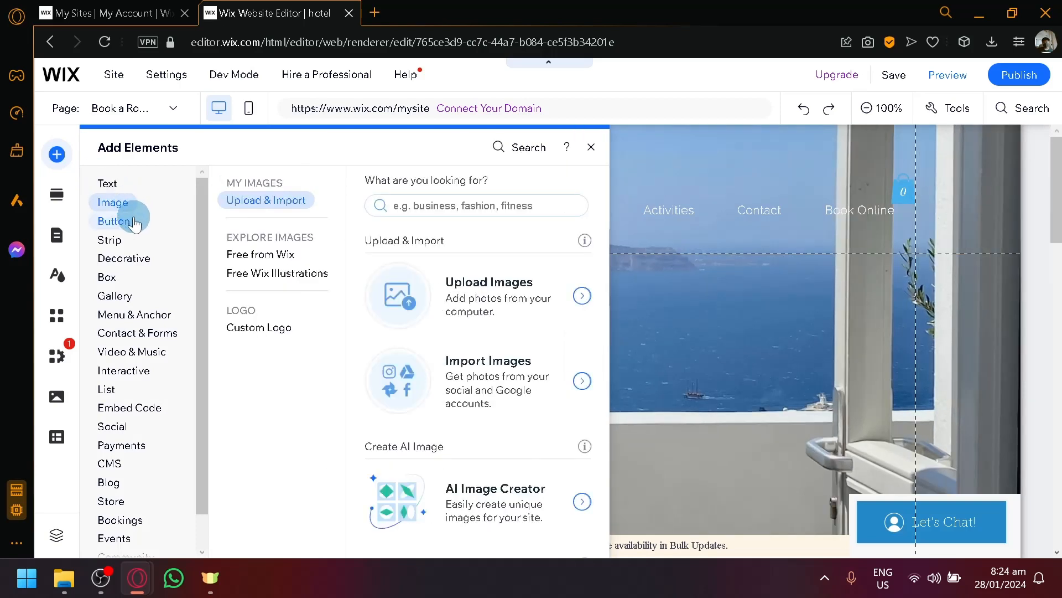
pyautogui.click(132, 224)
pyautogui.click(124, 249)
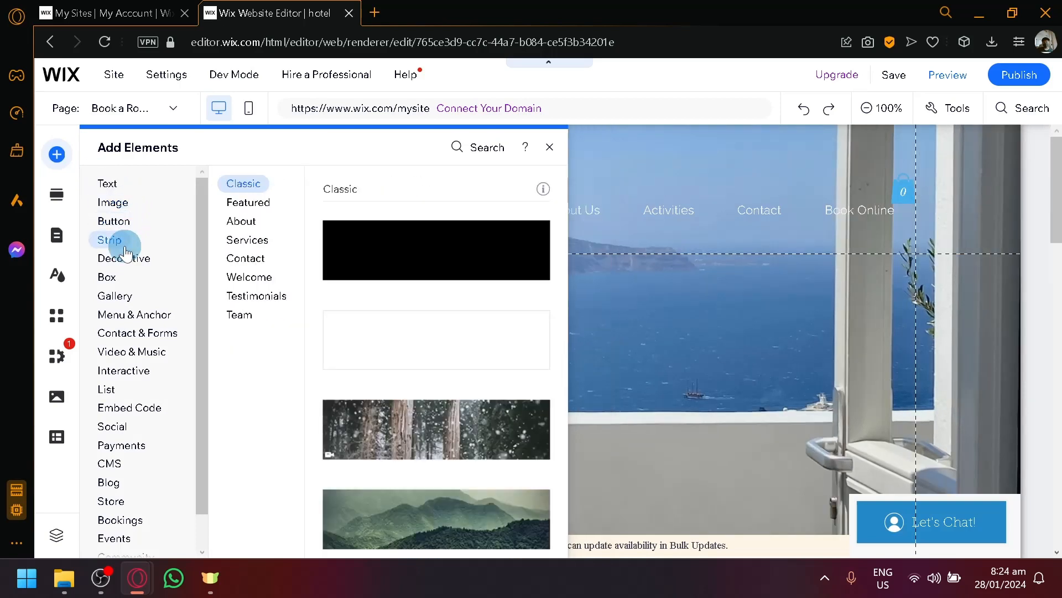
pyautogui.scroll(-10, 429, 257)
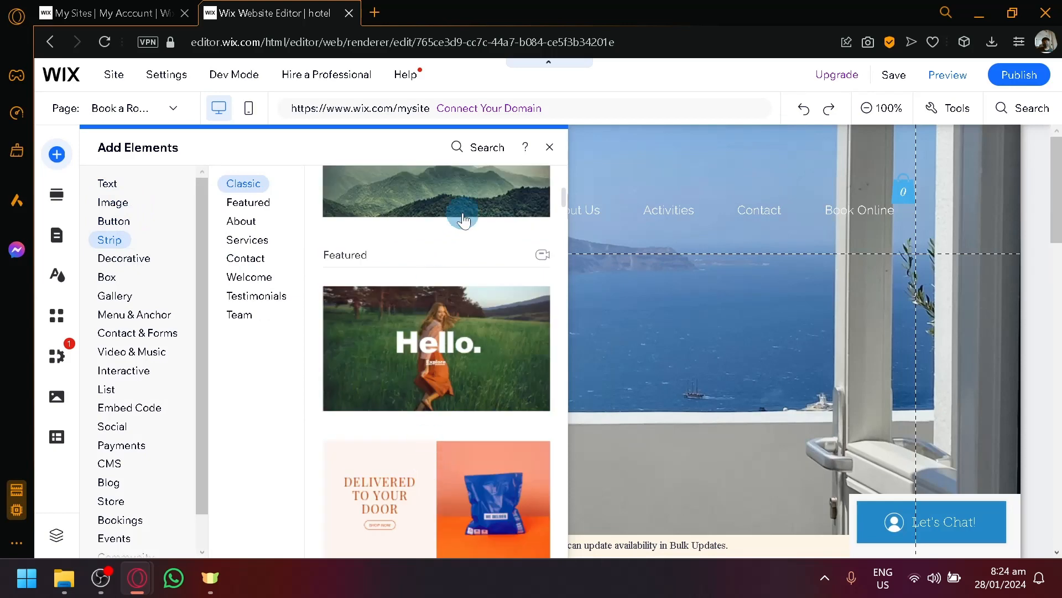
pyautogui.scroll(-2, 502, 296)
pyautogui.scroll(12, 349, 311)
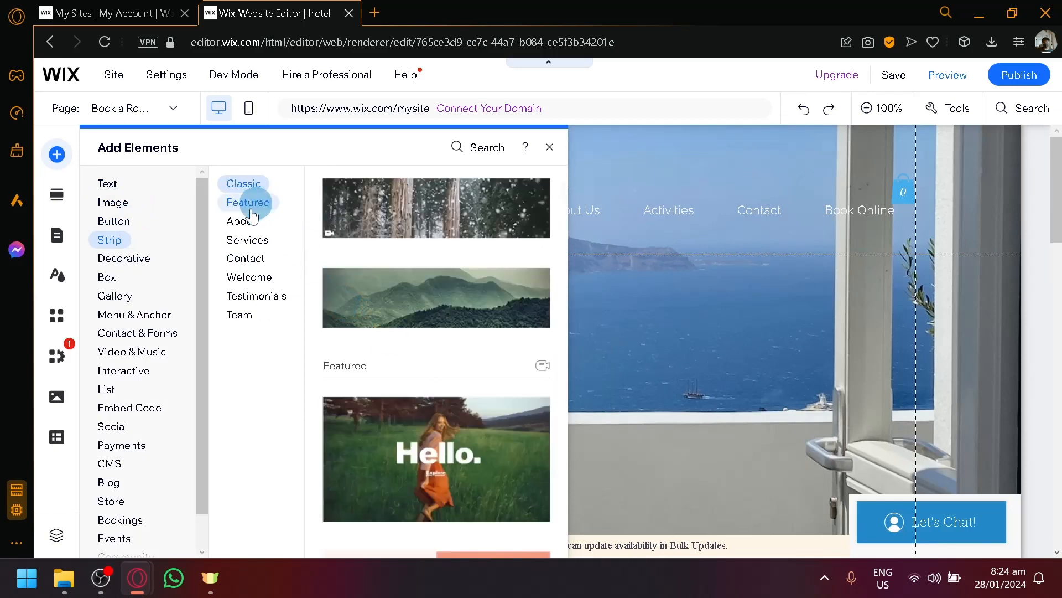
# - Browse Button, Social, Payments and Decorative elements, then bring up the ready-made sections
pyautogui.click(114, 224)
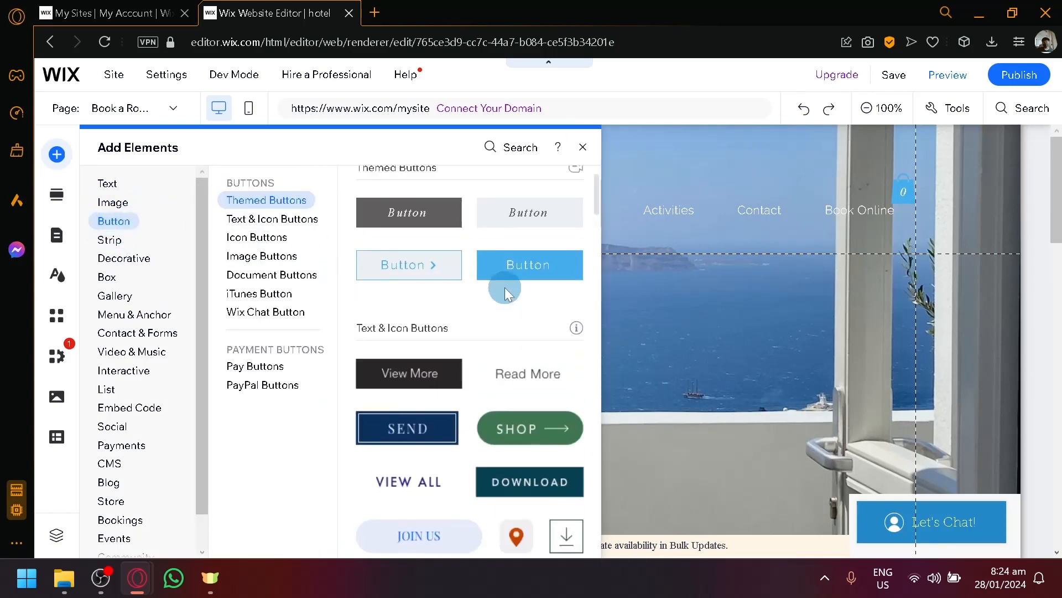
pyautogui.scroll(-5, 503, 289)
pyautogui.scroll(-12, 460, 374)
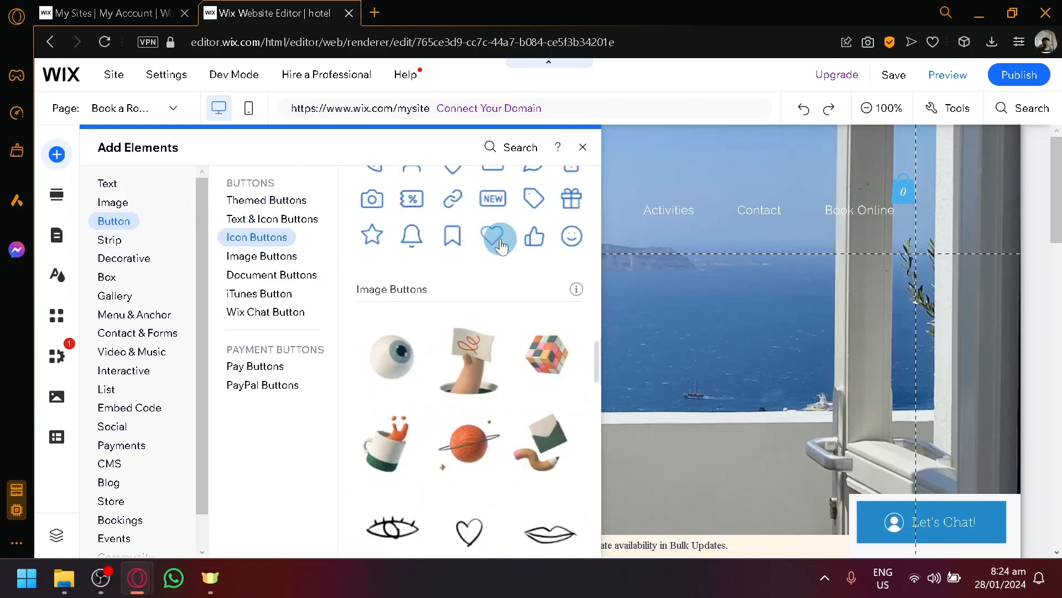
pyautogui.scroll(-10, 494, 387)
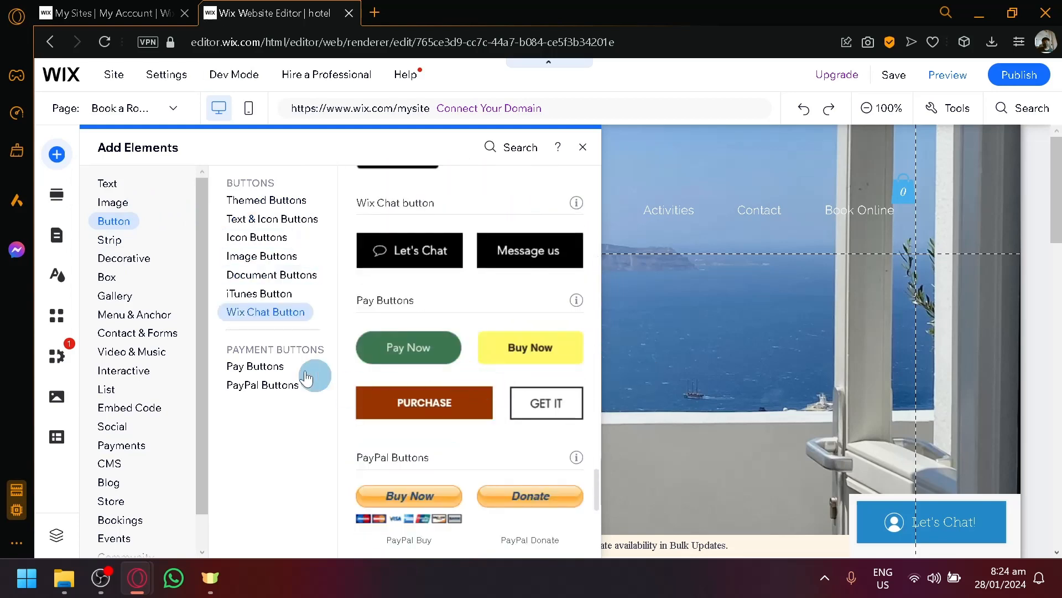
pyautogui.click(137, 333)
pyautogui.scroll(-1, 126, 366)
pyautogui.click(118, 391)
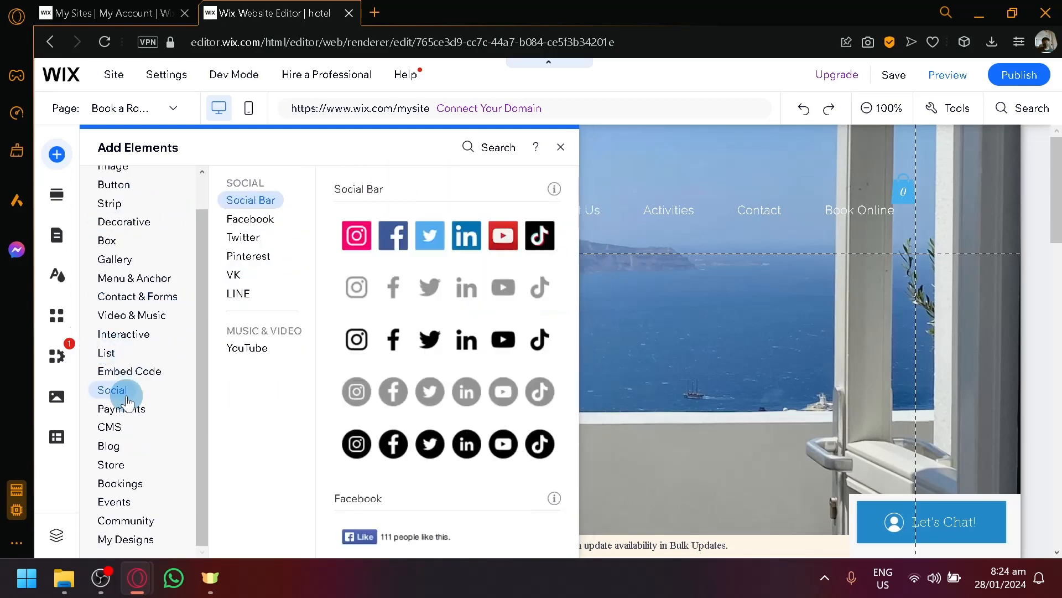
pyautogui.click(122, 409)
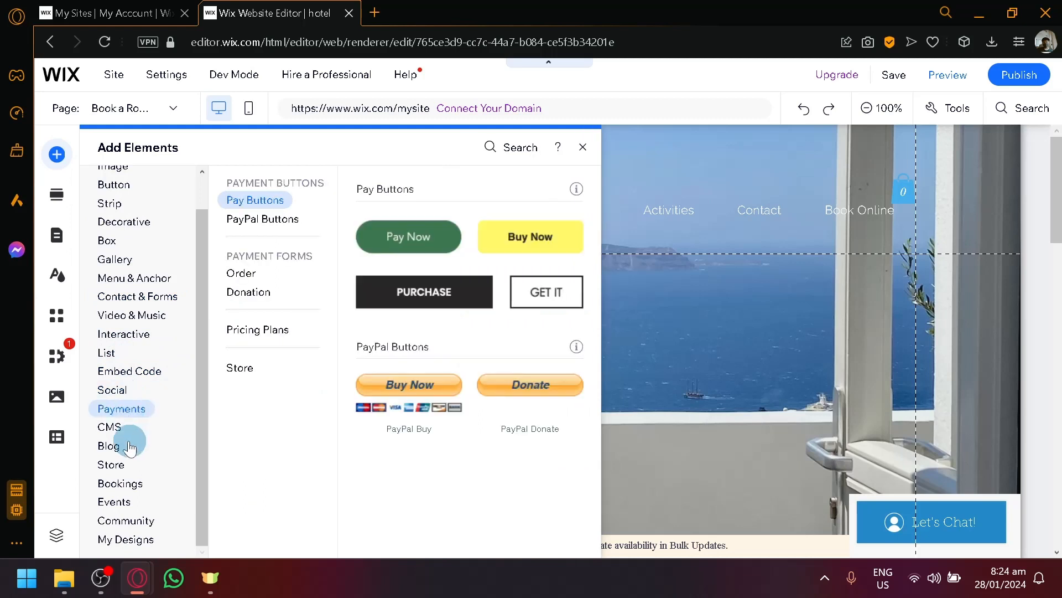
pyautogui.click(129, 223)
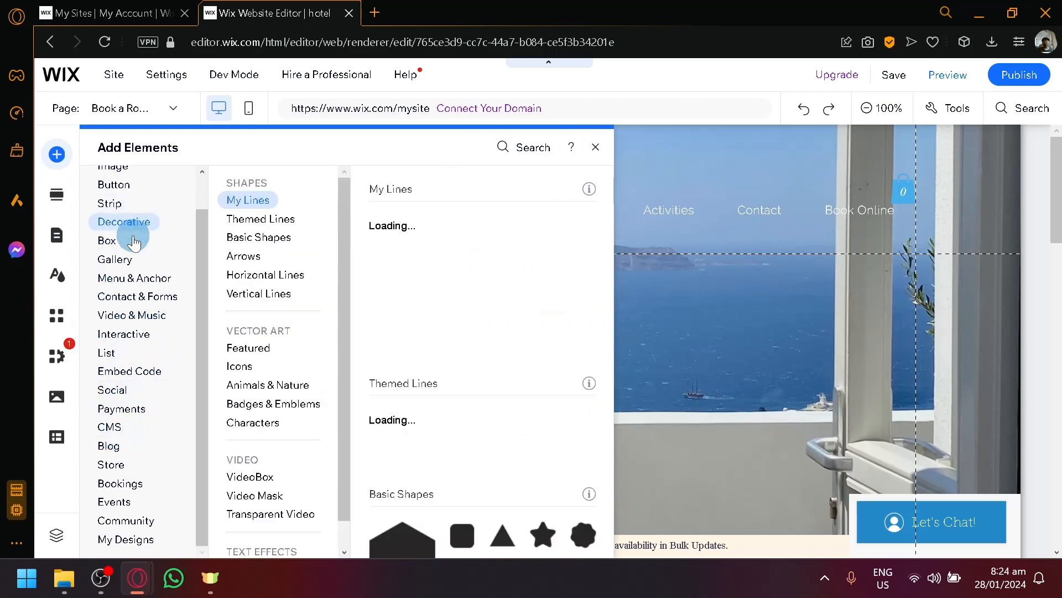
pyautogui.click(60, 194)
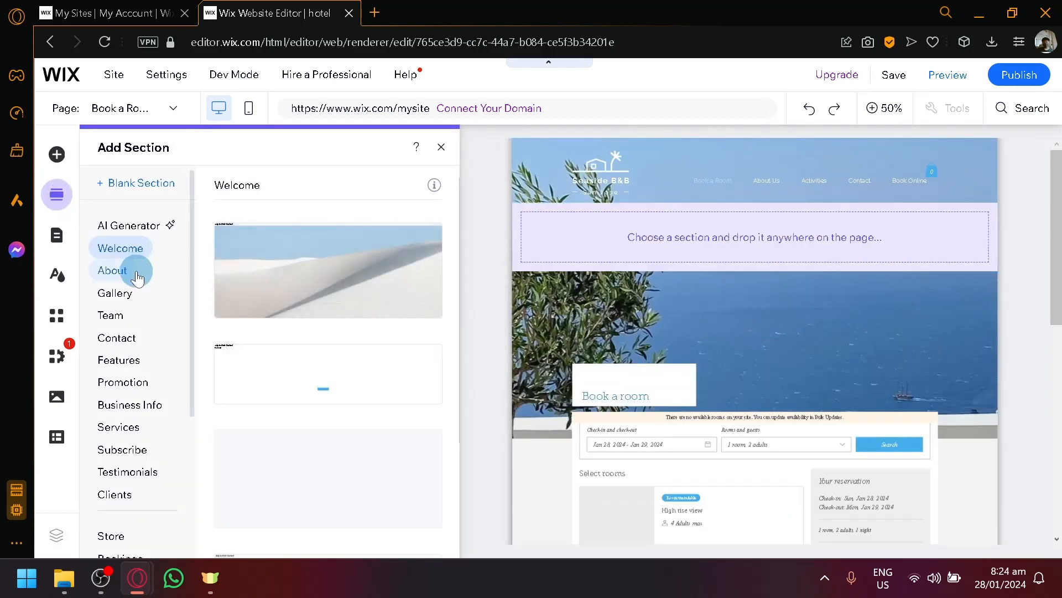
# - Place the View Gallery section at the top of the Book a Room page
pyautogui.scroll(-4, 708, 311)
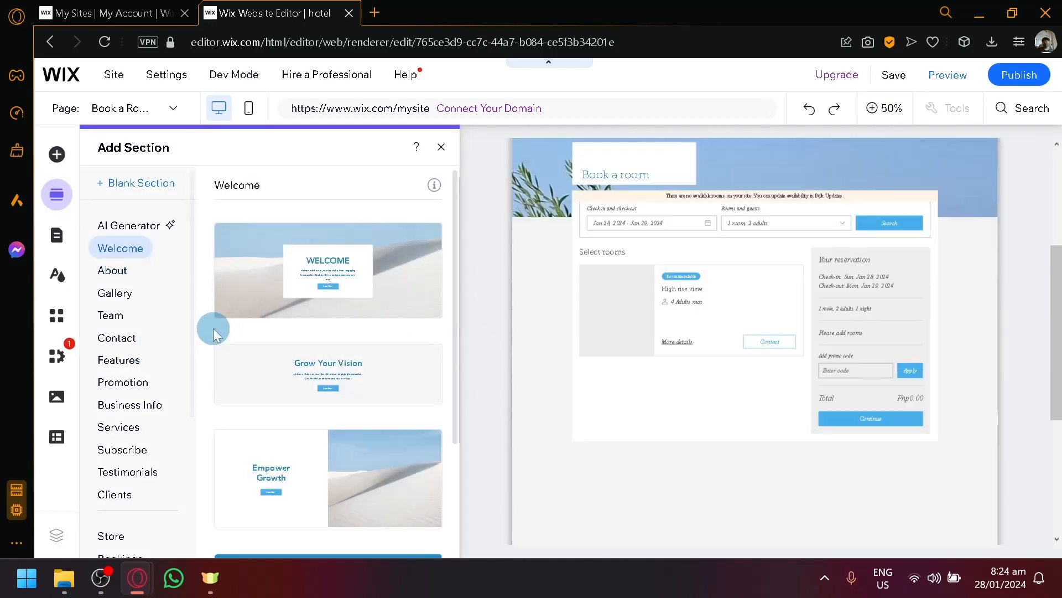
pyautogui.click(113, 315)
pyautogui.click(116, 292)
pyautogui.scroll(4, 913, 386)
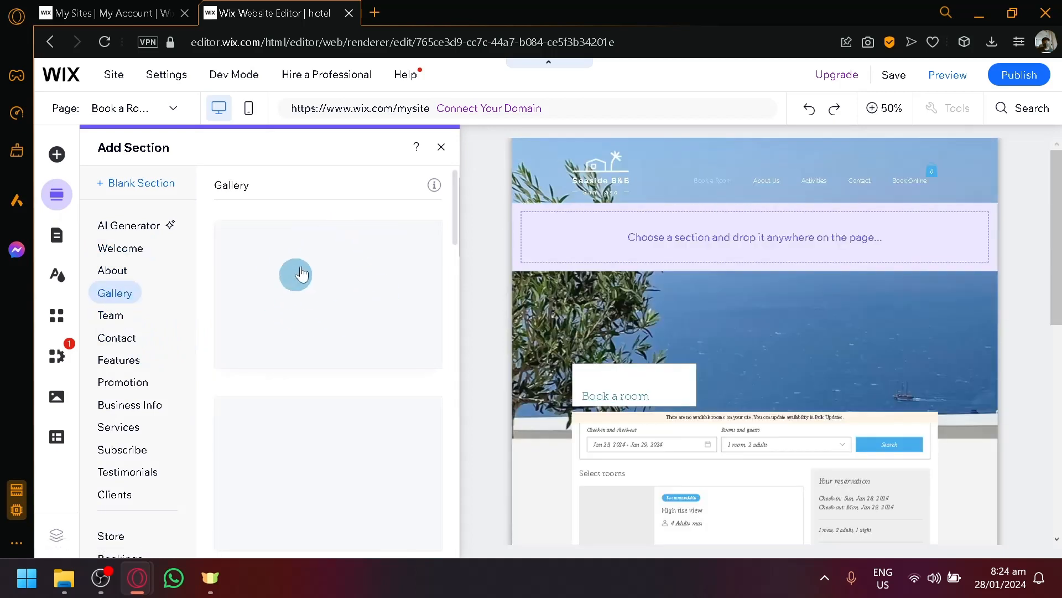
pyautogui.moveTo(286, 326); pyautogui.dragTo(685, 239)
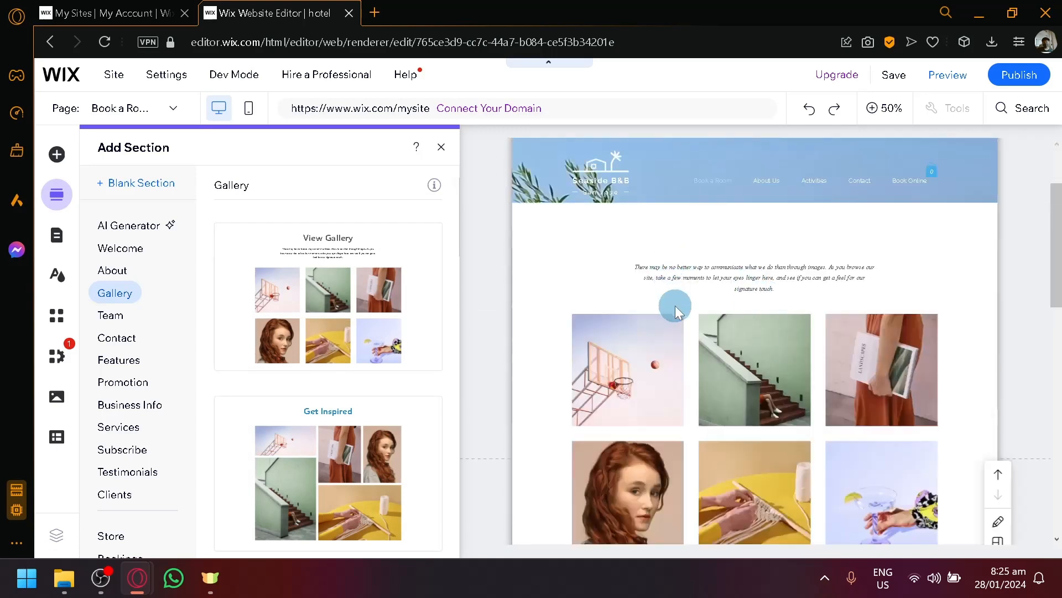
pyautogui.click(675, 306)
# - Delete the sample photo grid from the new gallery section
pyautogui.scroll(-8, 388, 360)
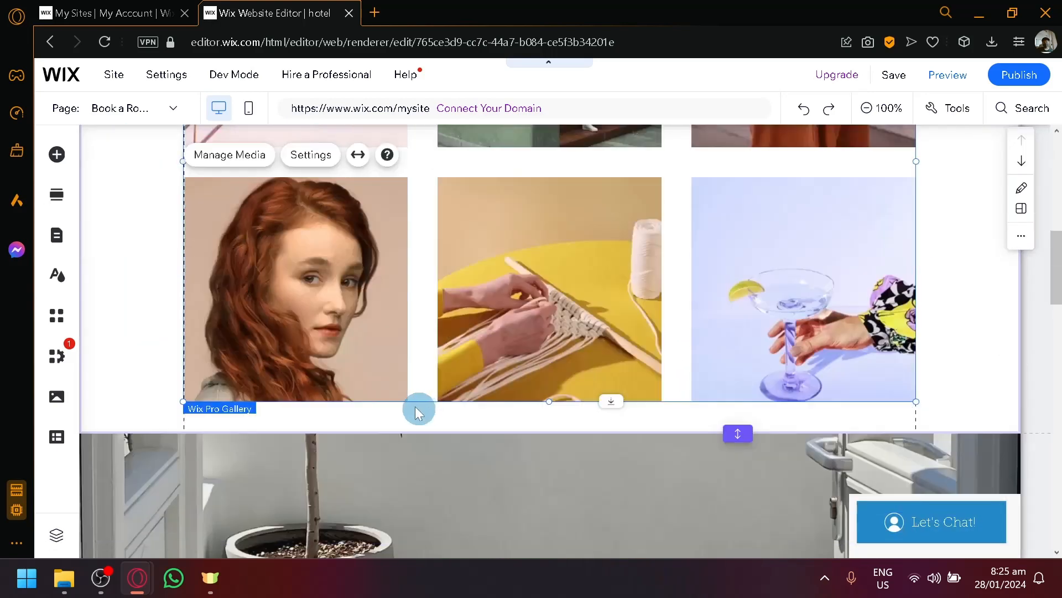
pyautogui.scroll(-7, 416, 408)
pyautogui.scroll(16, 414, 404)
pyautogui.scroll(-2, 578, 427)
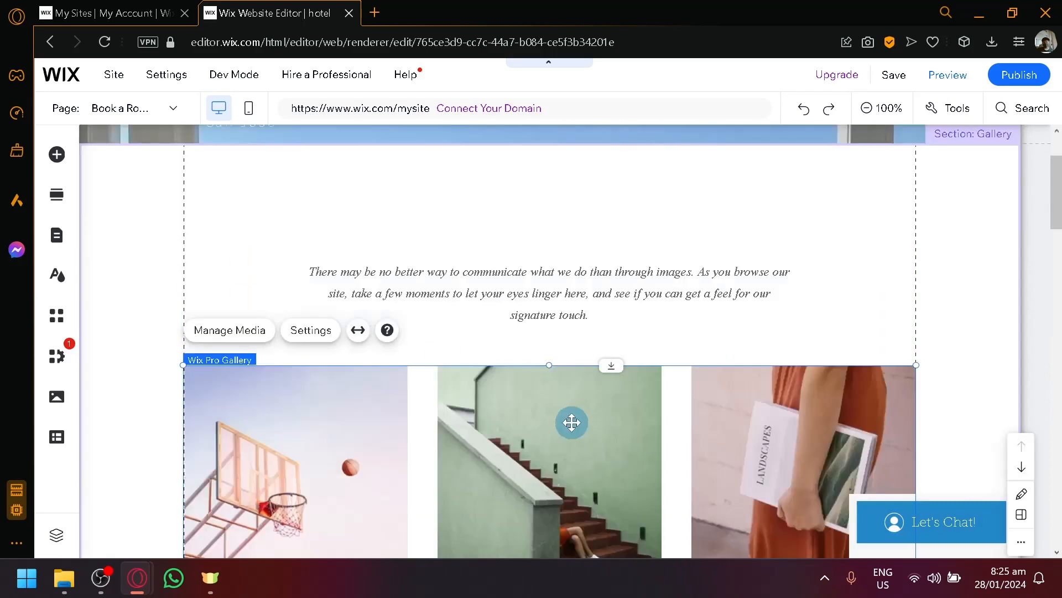
pyautogui.click(279, 422)
pyautogui.press('Delete')
pyautogui.scroll(-9, 280, 423)
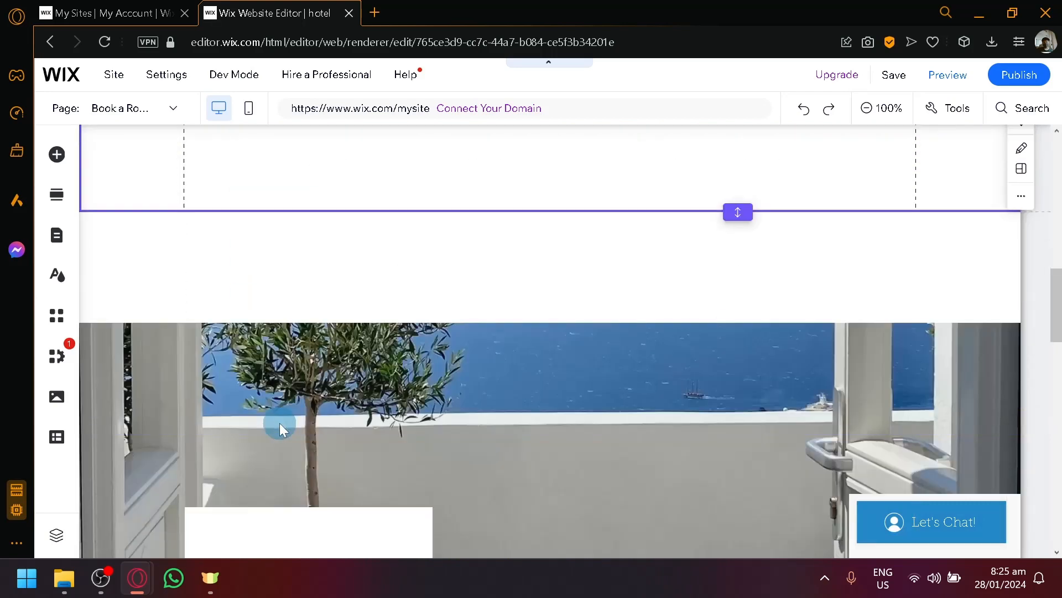
pyautogui.scroll(-5, 280, 423)
pyautogui.scroll(12, 280, 423)
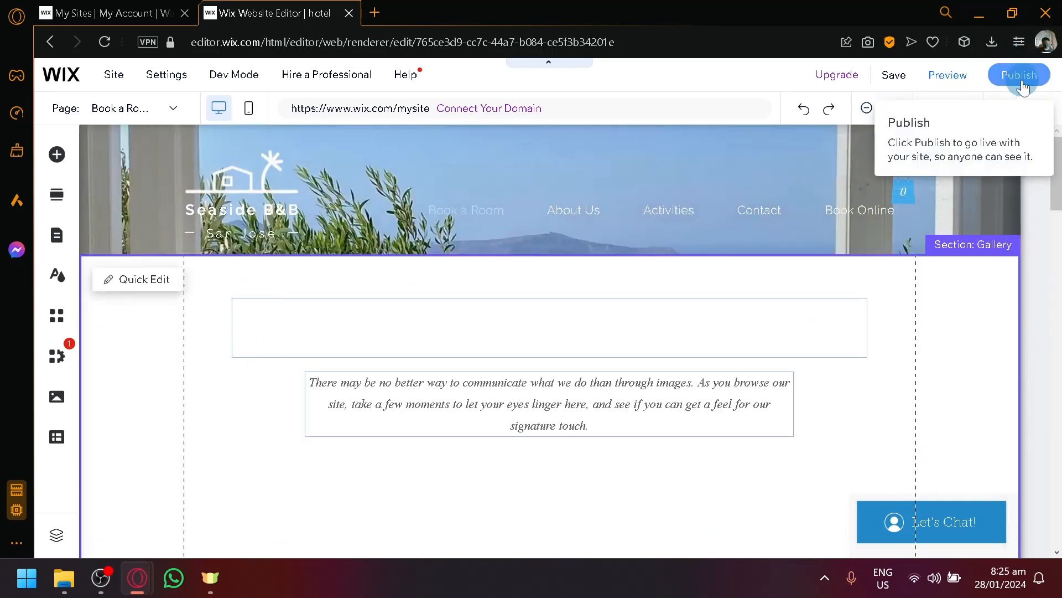
# - Save the site to the free Wix.com domain named hotel
pyautogui.click(894, 75)
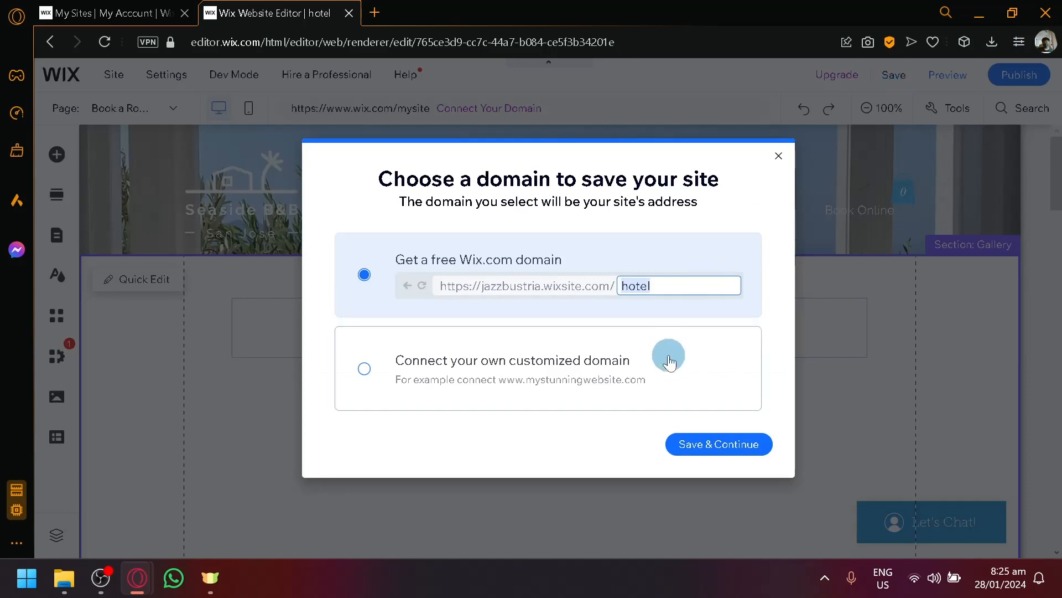
pyautogui.click(726, 445)
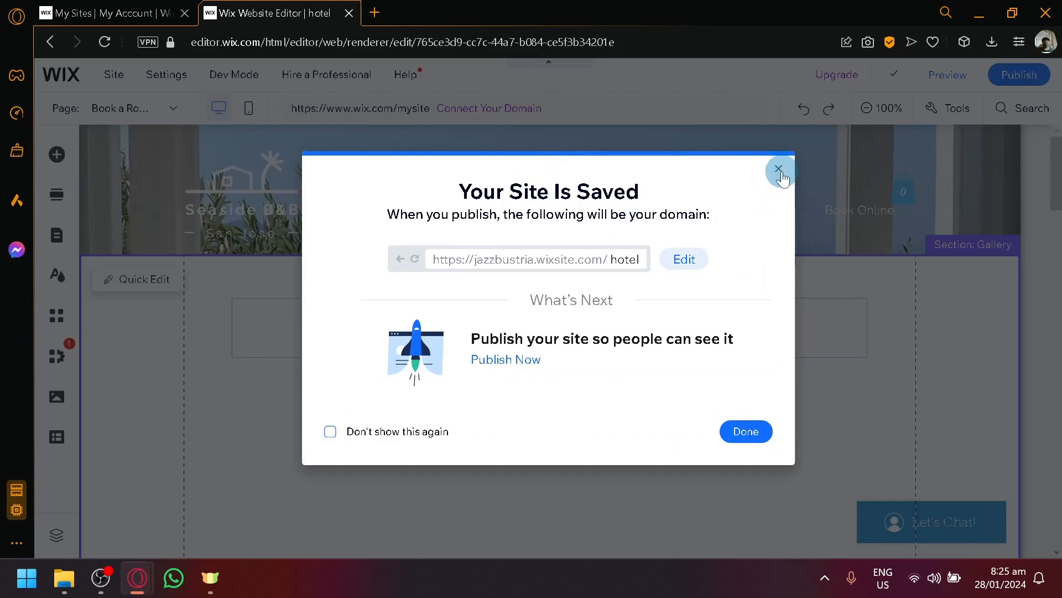
pyautogui.click(779, 171)
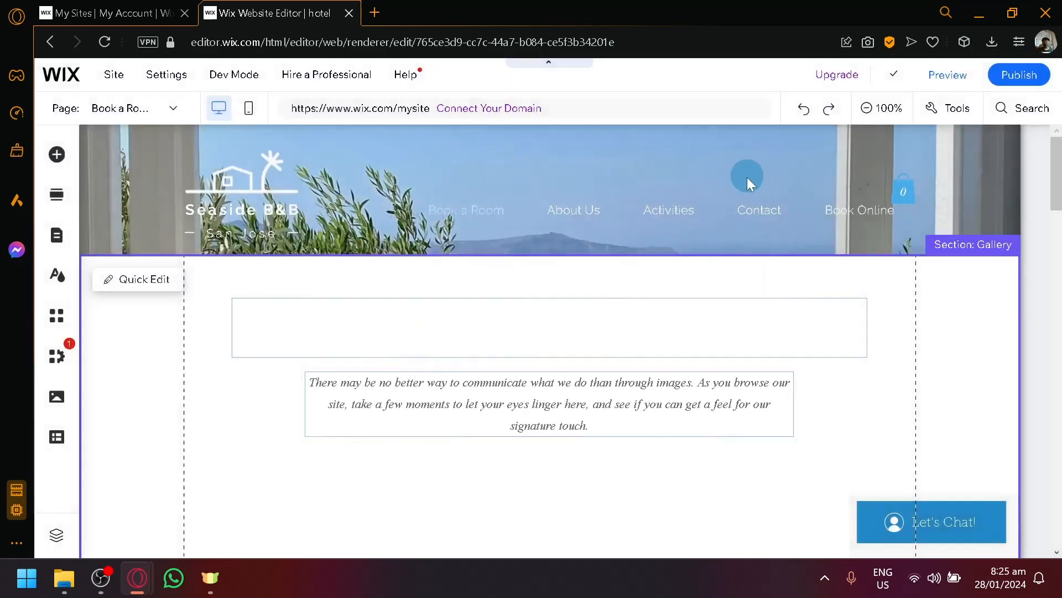
# - Open the site's dashboard in a new tab from the Site menu
pyautogui.click(167, 76)
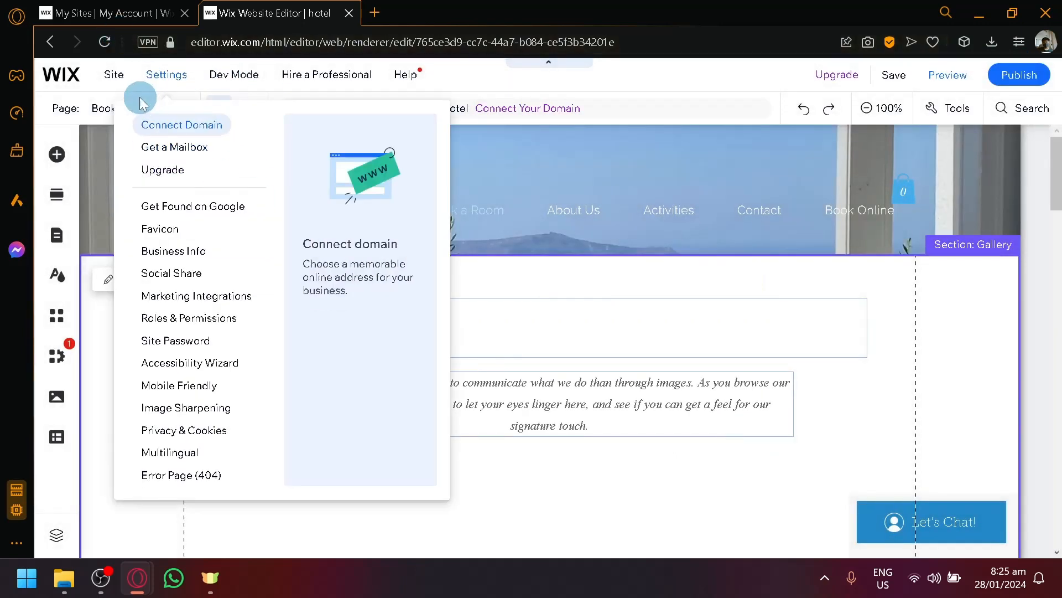
pyautogui.click(114, 77)
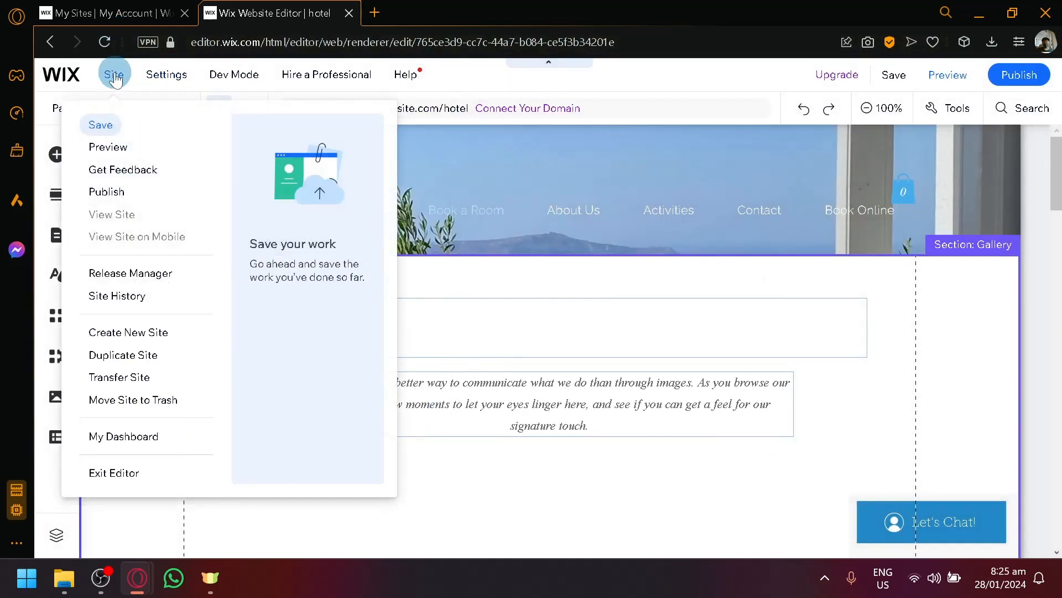
pyautogui.click(141, 439)
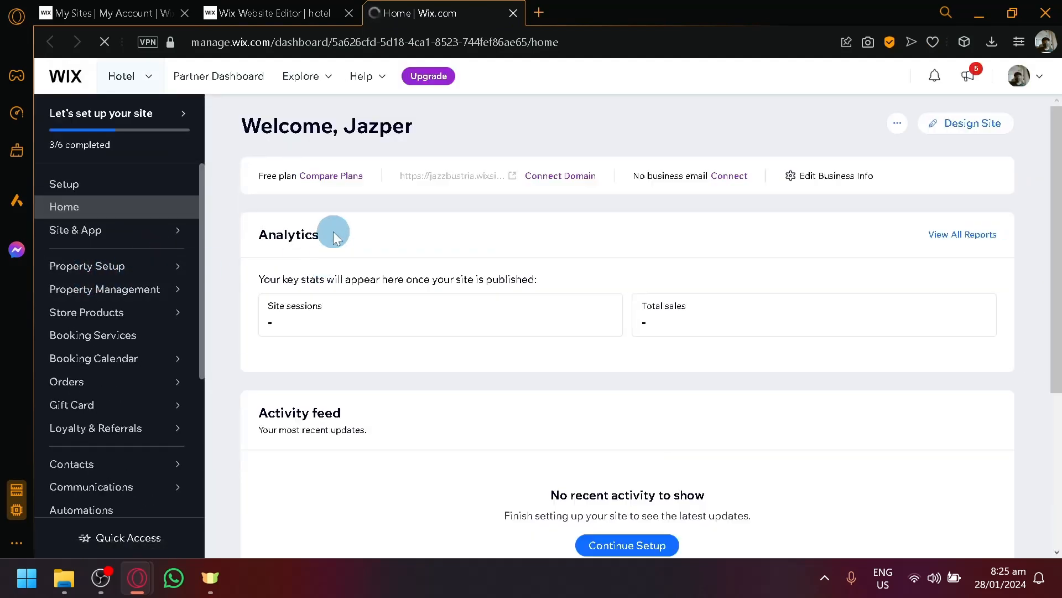
pyautogui.scroll(-4, 320, 269)
pyautogui.scroll(-2, 121, 248)
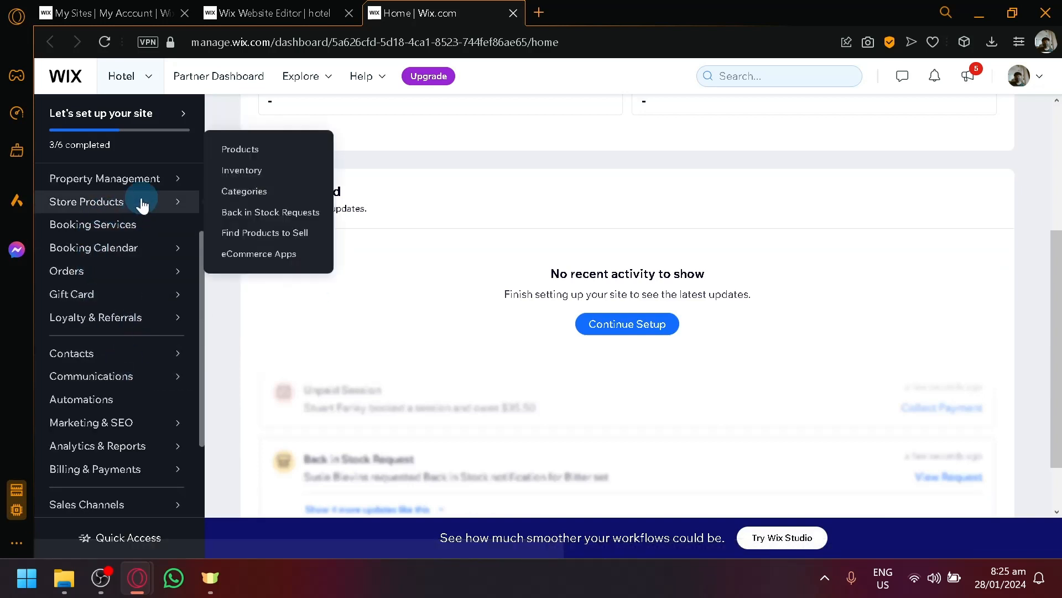
pyautogui.moveTo(145, 256)
pyautogui.scroll(2, 145, 257)
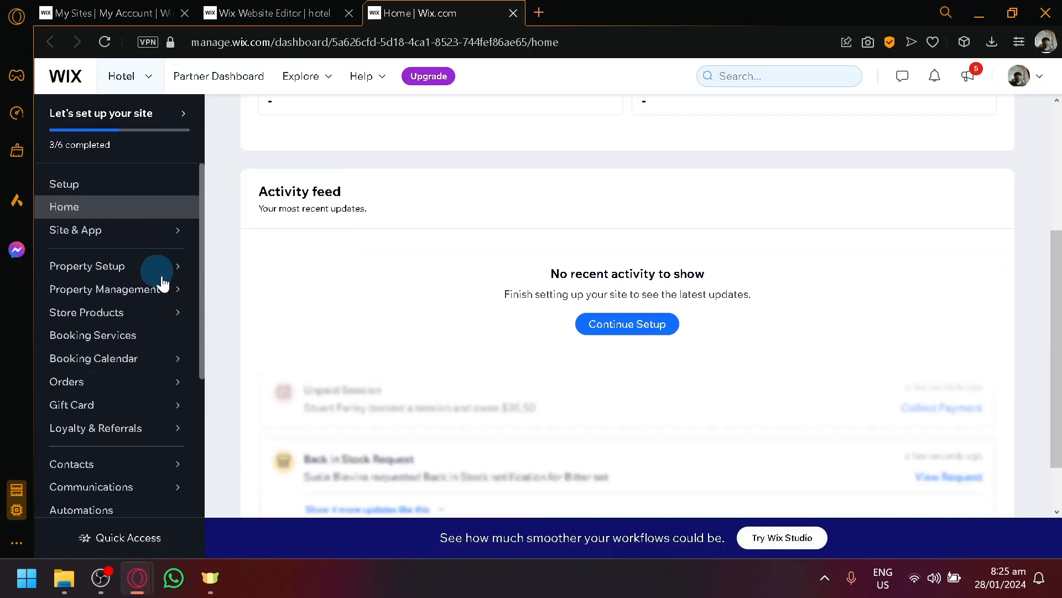